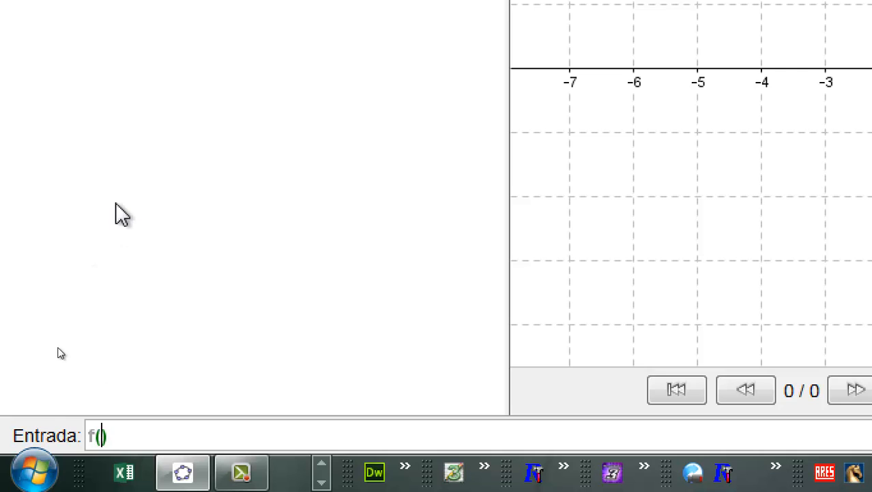
Plot the linear function f(x)=3x+1
{"action": "type", "text": "x)=3x"}
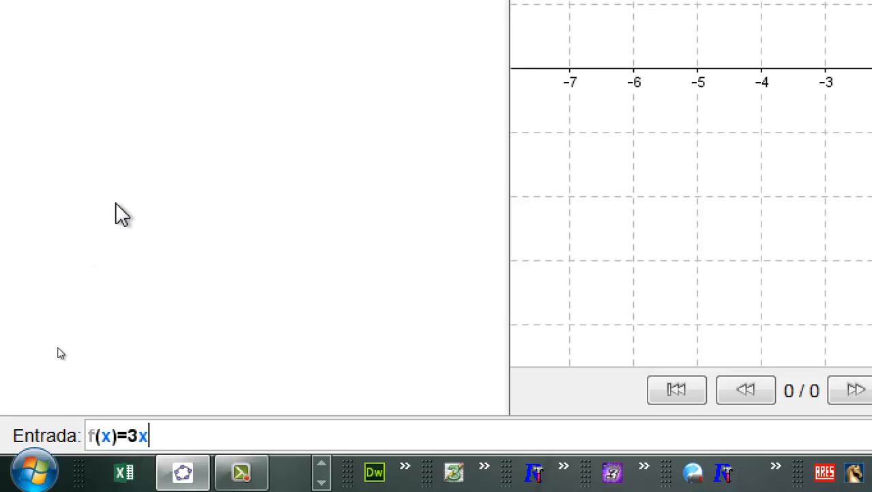
{"action": "type", "text": "+1"}
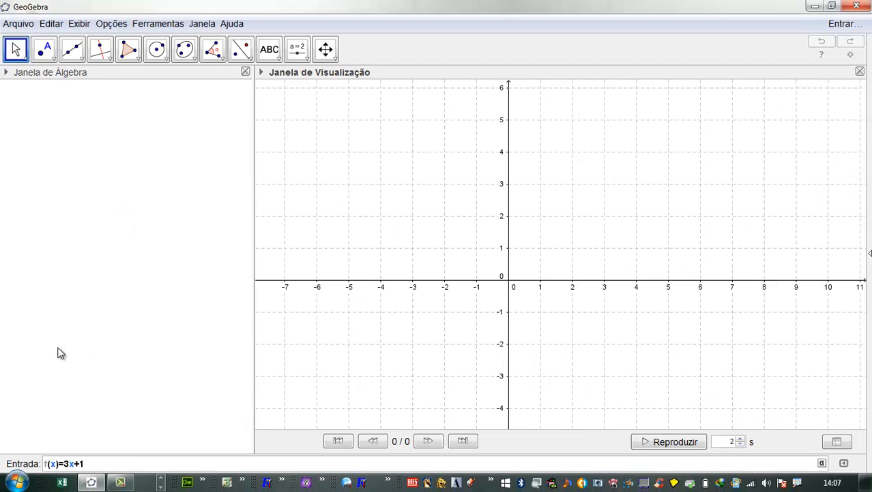
{"action": "key", "text": "Return"}
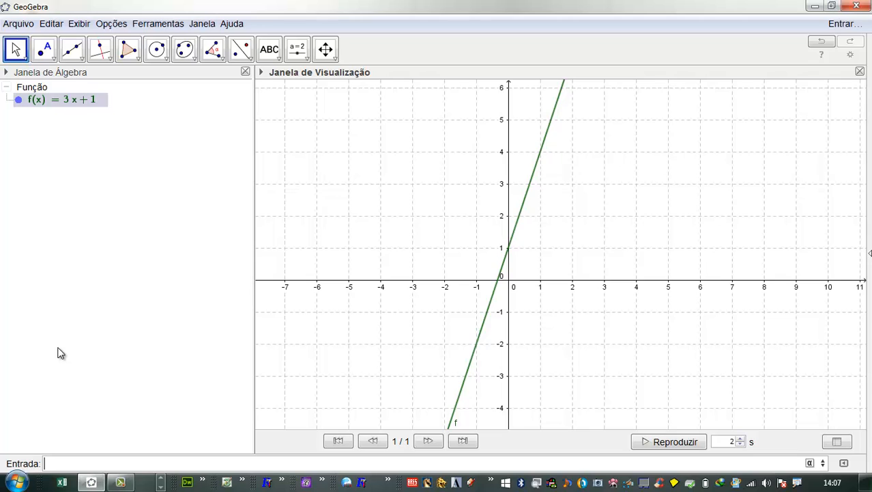
Change the graph of f to blue and set its line thickness to 3
{"action": "right_click", "coordinate": [68, 104]}
{"action": "left_click", "coordinate": [98, 215]}
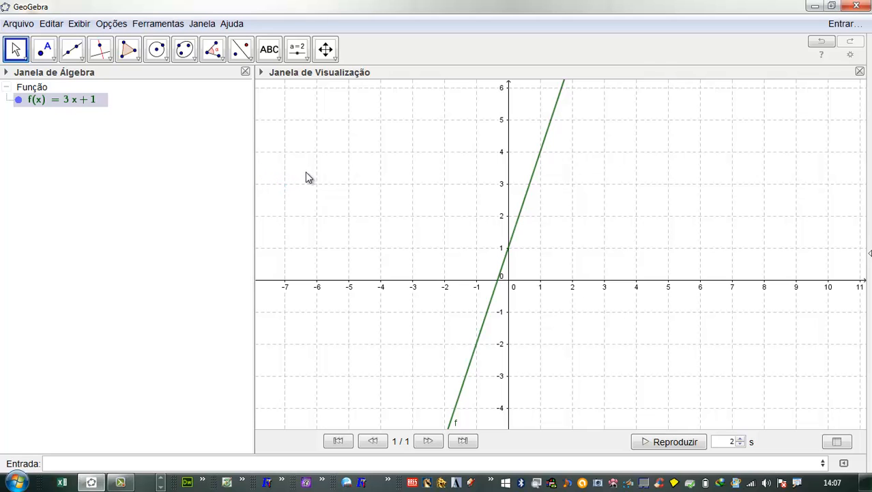
{"action": "left_click", "coordinate": [355, 109]}
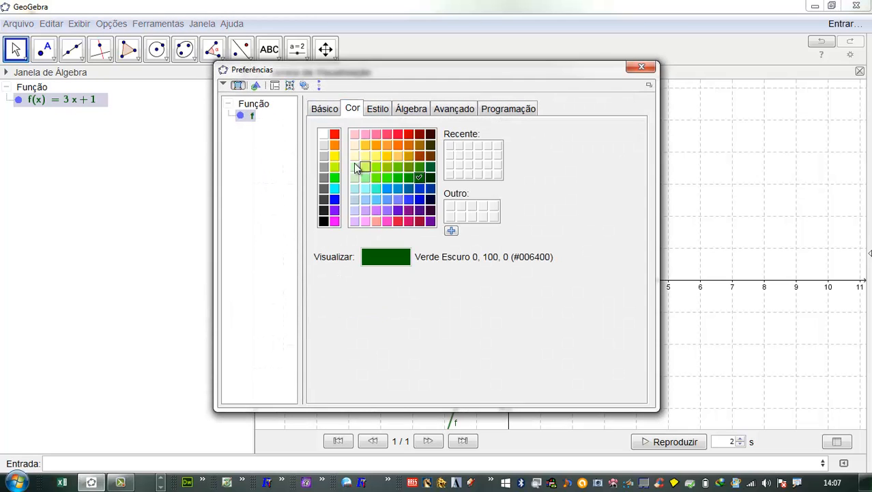
{"action": "left_click", "coordinate": [335, 199]}
{"action": "left_click", "coordinate": [378, 110]}
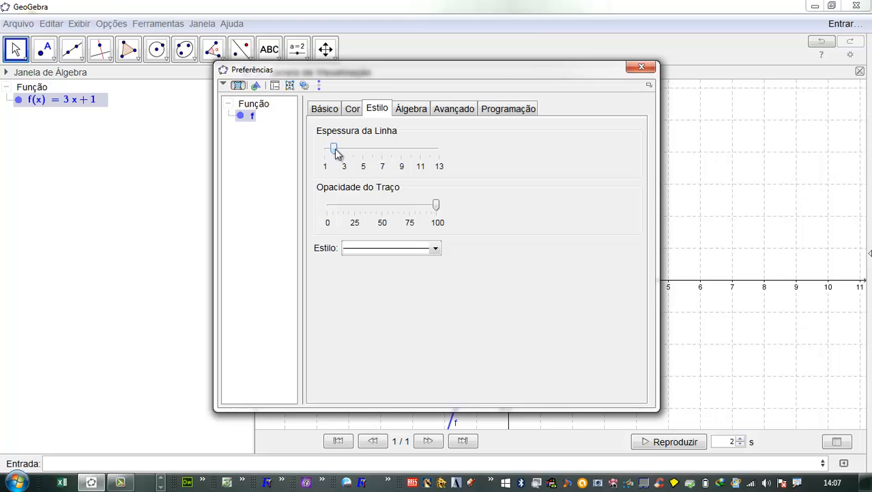
{"action": "left_click_drag", "start_coordinate": [353, 71], "coordinate": [157, 74]}
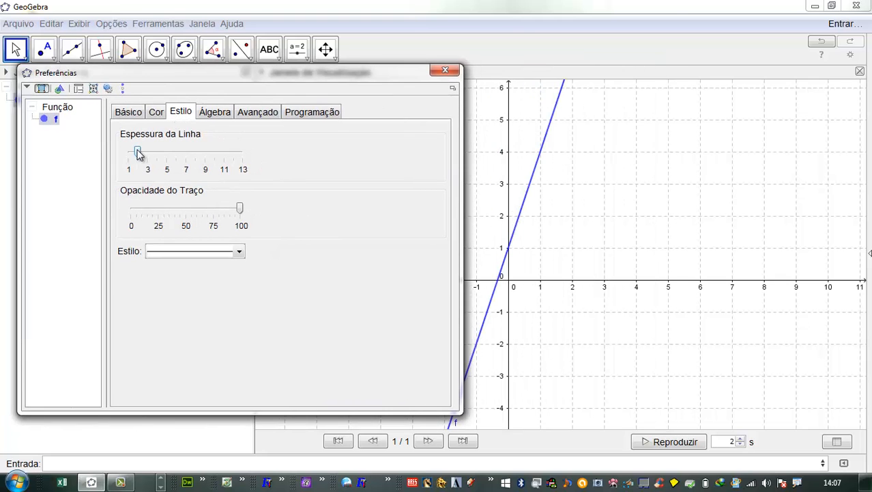
{"action": "left_click_drag", "start_coordinate": [137, 152], "coordinate": [148, 165]}
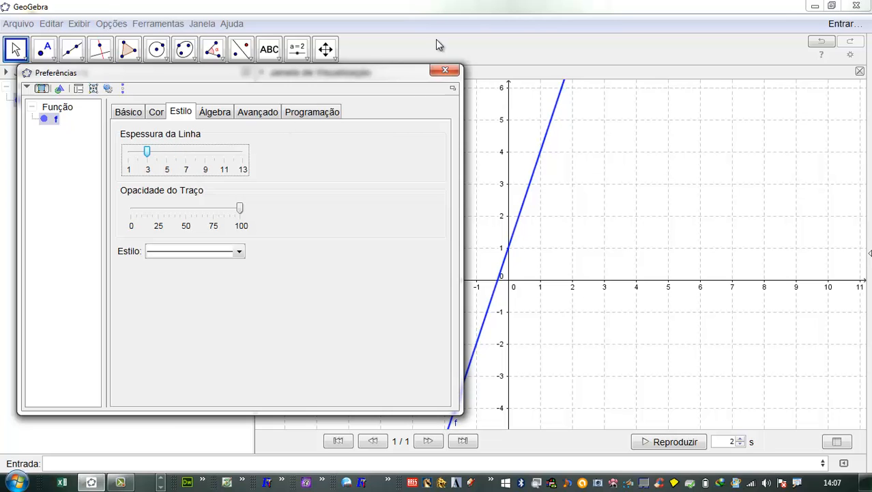
{"action": "left_click", "coordinate": [445, 71]}
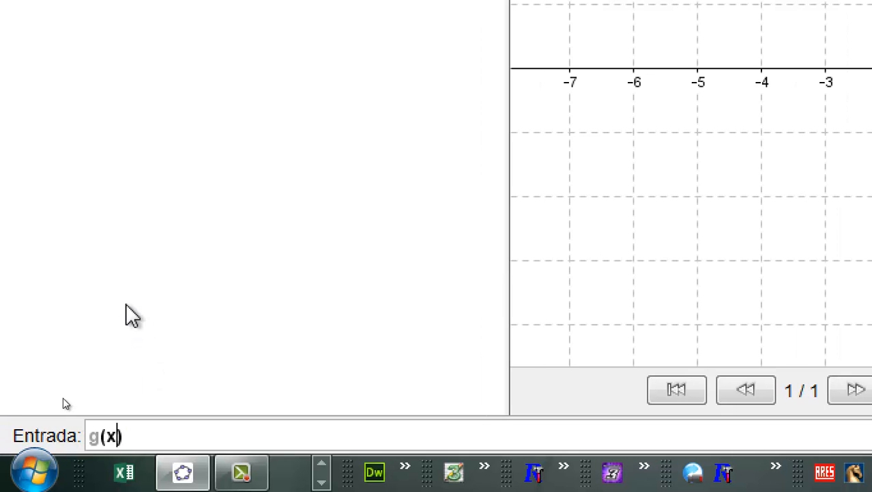
Plot the second linear function g(x)=5-2x
{"action": "type", "text": ")=5-2"}
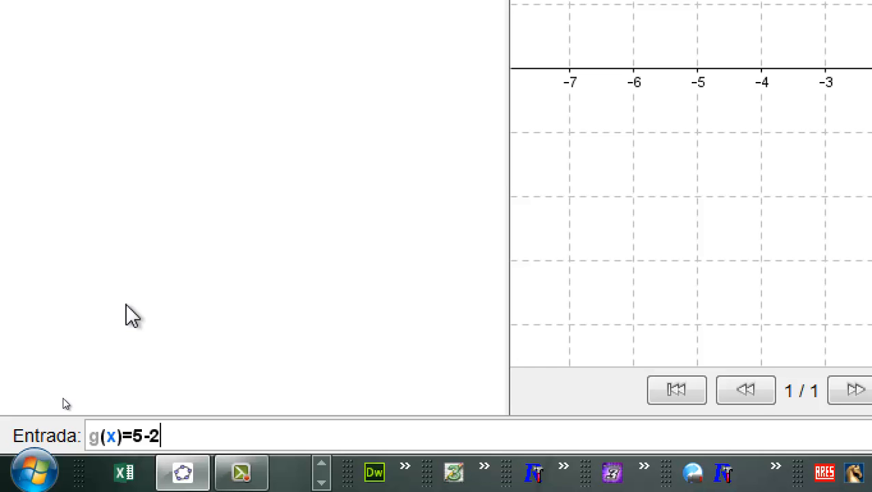
{"action": "type", "text": "x"}
{"action": "key", "text": "Return"}
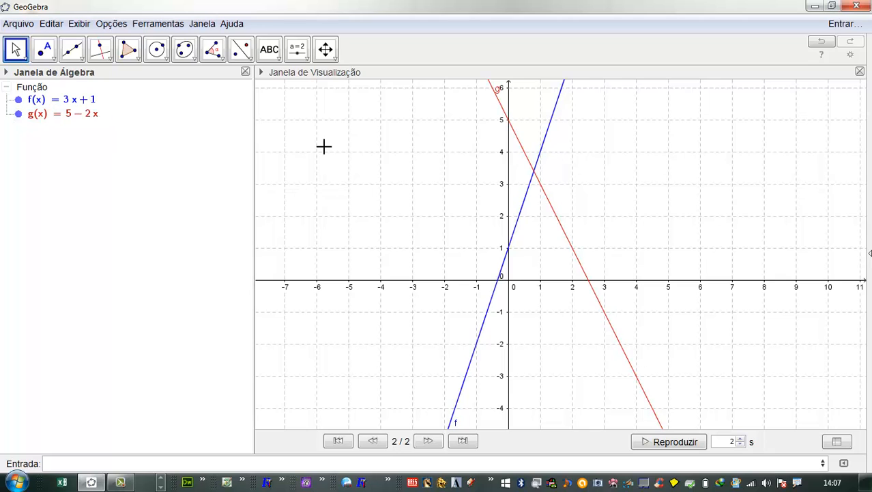
Move line g about 1.82 units left and 1.42 down, and line f about 1.5 left and 0.06 up
{"action": "left_click", "coordinate": [572, 250]}
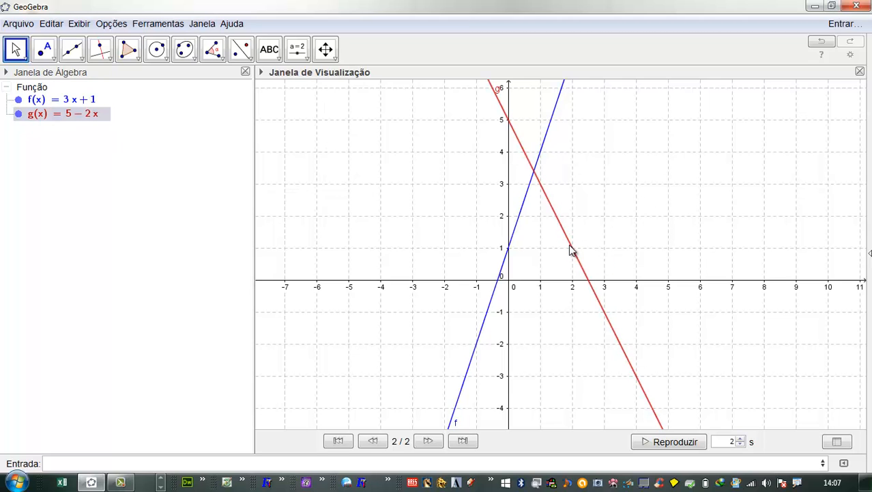
{"action": "left_click_drag", "start_coordinate": [572, 250], "coordinate": [516, 299]}
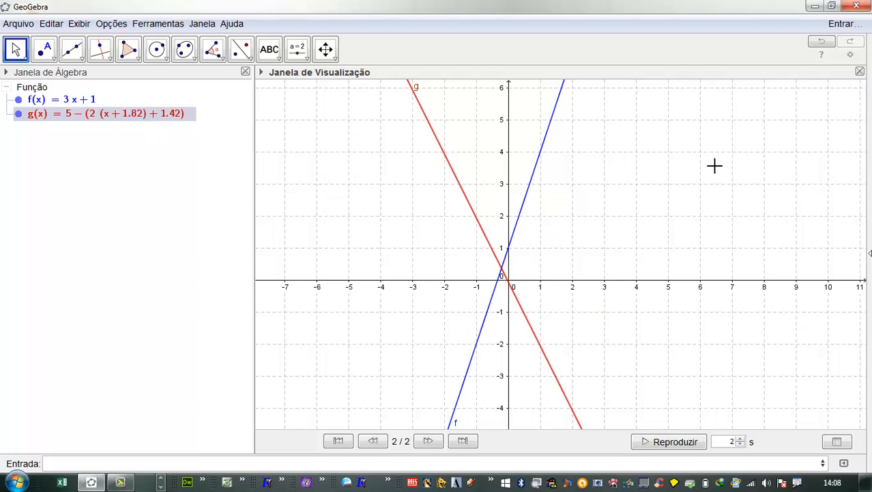
{"action": "left_click_drag", "start_coordinate": [530, 163], "coordinate": [491, 161]}
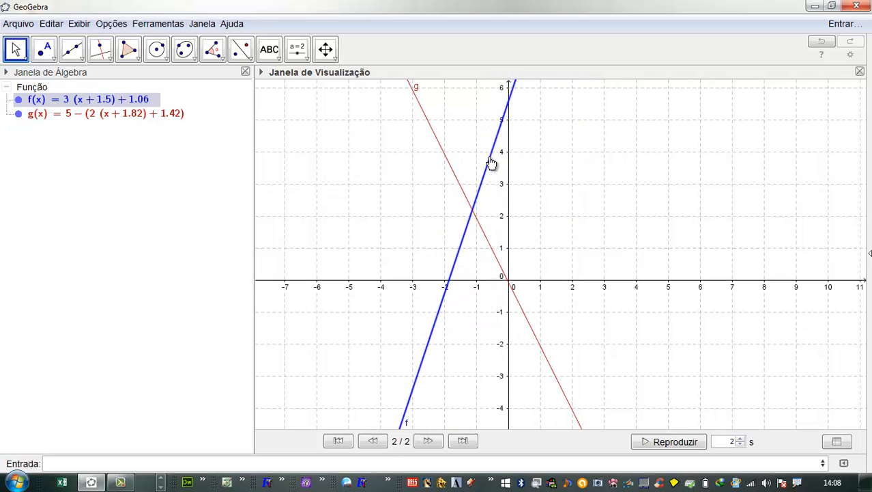
Redefine f by wrapping its whole expression in the command Expandir[ ]
{"action": "double_click", "coordinate": [106, 104]}
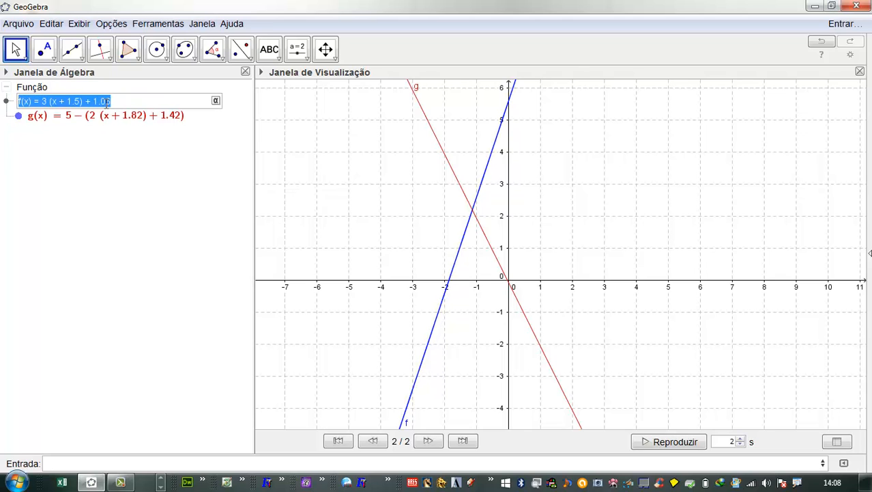
{"action": "left_click", "coordinate": [42, 101]}
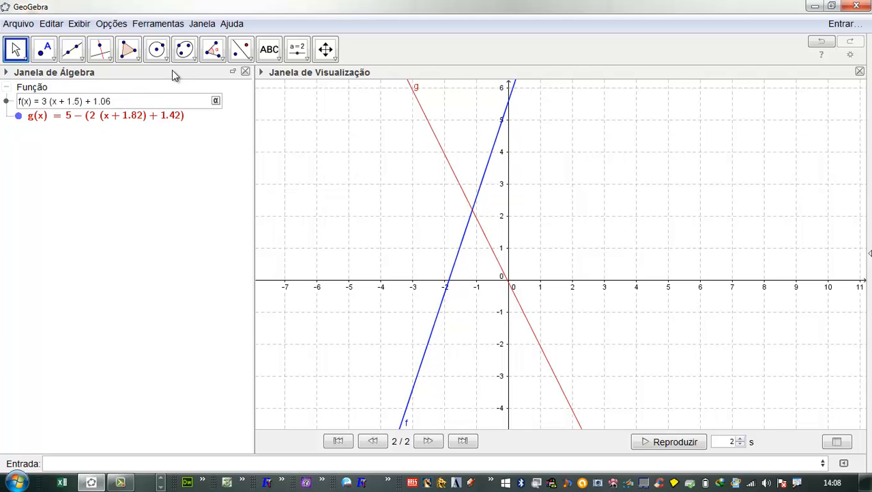
{"action": "type", "text": "Expandi"}
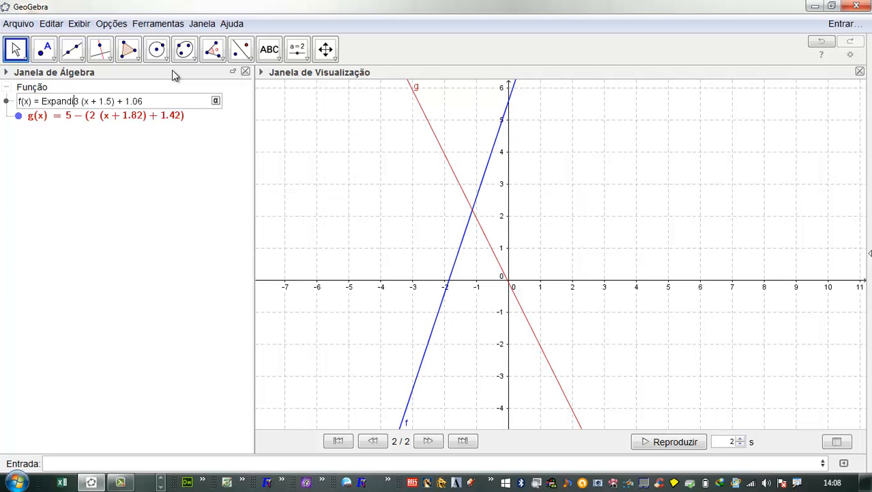
{"action": "type", "text": "r"}
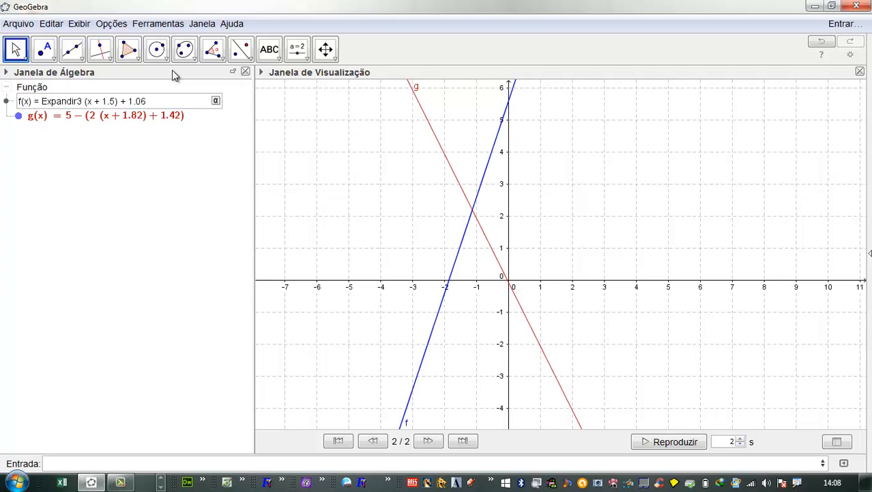
{"action": "type", "text": "["}
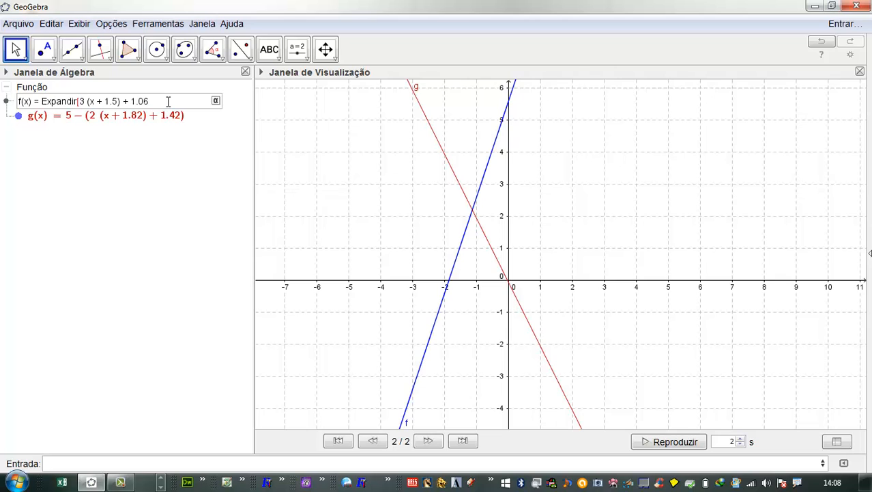
{"action": "left_click", "coordinate": [167, 101]}
{"action": "type", "text": "]"}
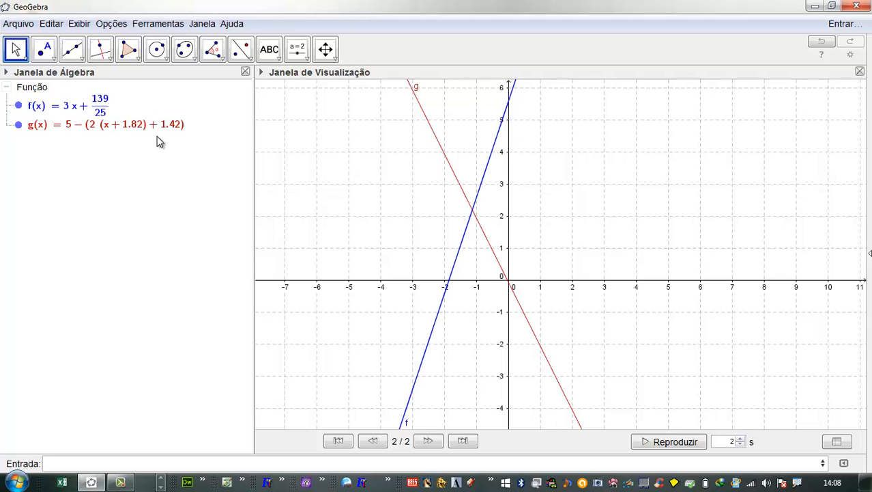
Redefine g by wrapping its whole expression in the command Expandir[ ]
{"action": "left_click", "coordinate": [93, 111]}
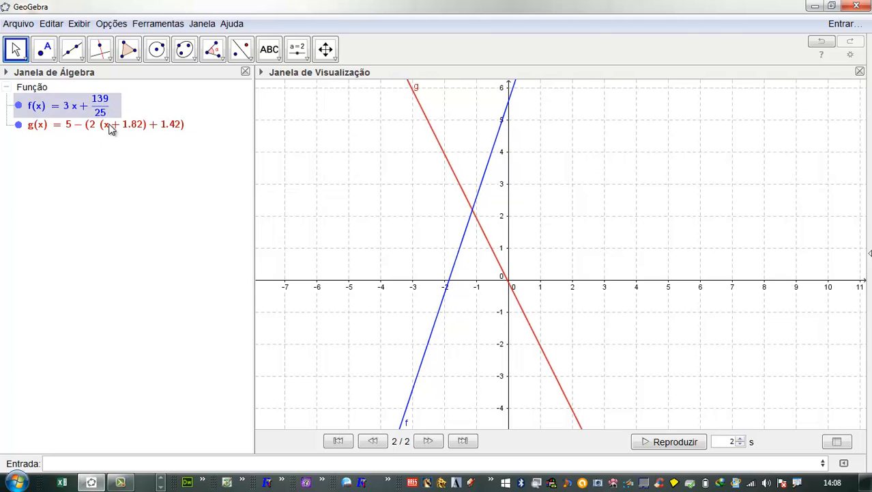
{"action": "left_click", "coordinate": [113, 127]}
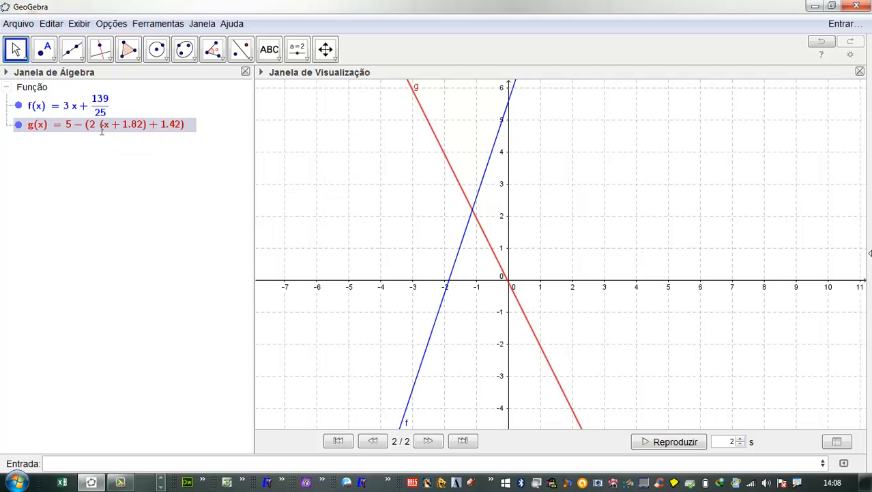
{"action": "left_click", "coordinate": [74, 127]}
{"action": "left_click", "coordinate": [59, 126]}
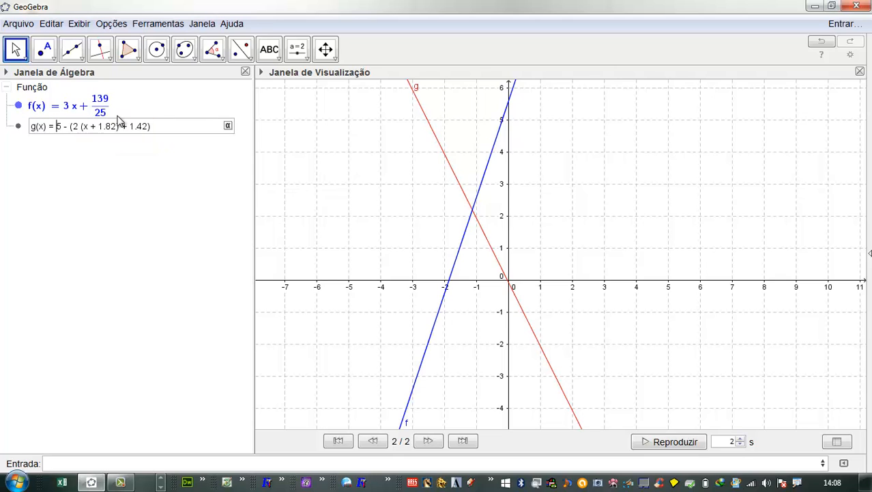
{"action": "type", "text": "Expandir["}
{"action": "key", "text": "Return"}
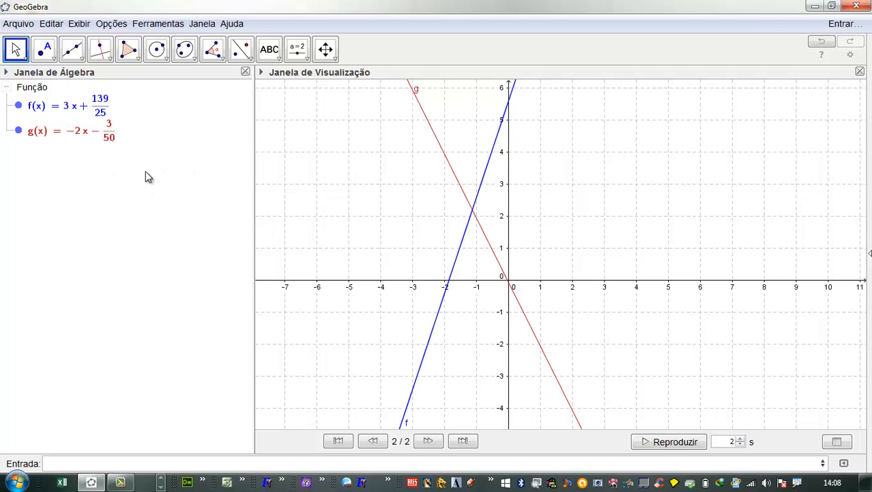
Try to move the expanded lines f and g in the graph, selecting each in turn
{"action": "left_click", "coordinate": [484, 182]}
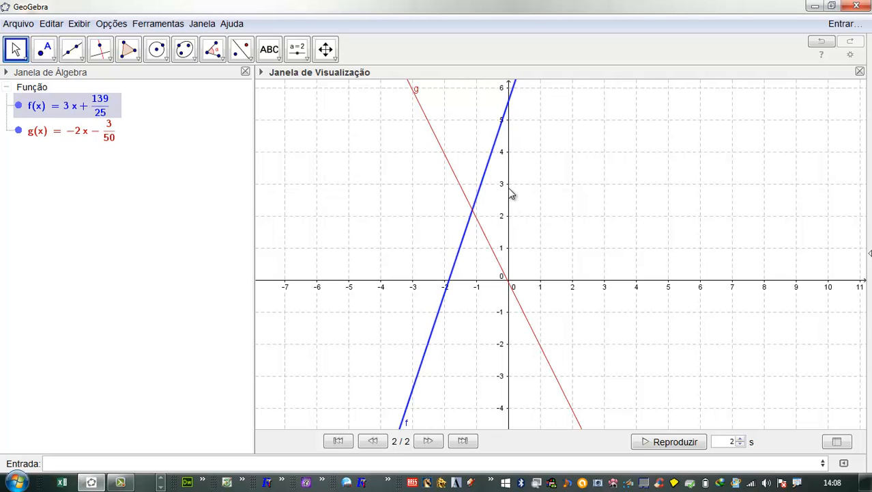
{"action": "left_click", "coordinate": [528, 202]}
{"action": "left_click", "coordinate": [485, 174]}
{"action": "left_click", "coordinate": [495, 172]}
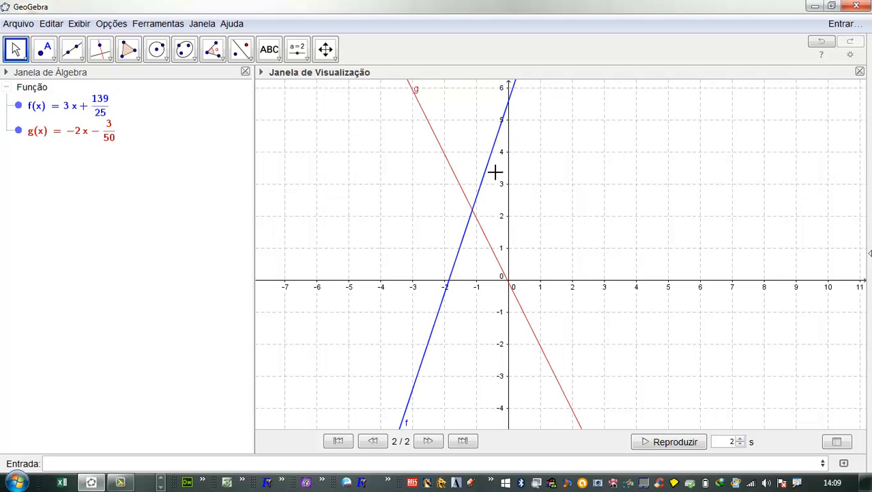
{"action": "left_click", "coordinate": [493, 173]}
{"action": "left_click", "coordinate": [505, 179]}
{"action": "left_click", "coordinate": [463, 189]}
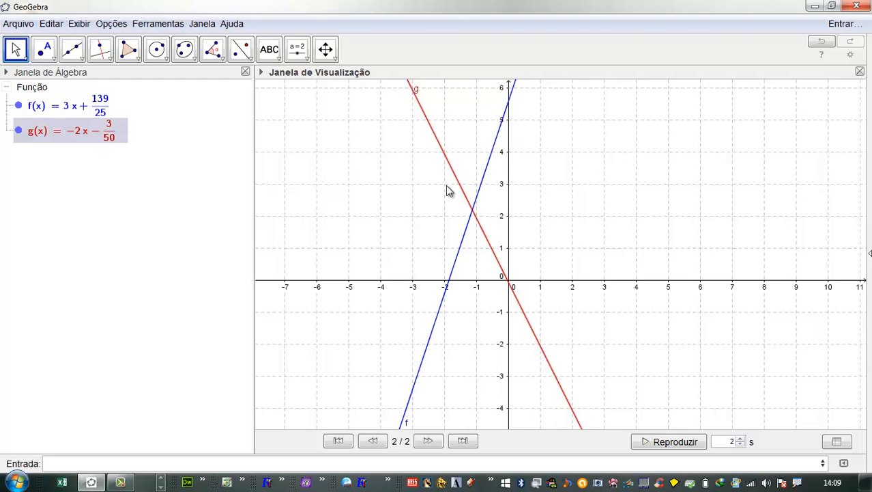
{"action": "left_click", "coordinate": [21, 107]}
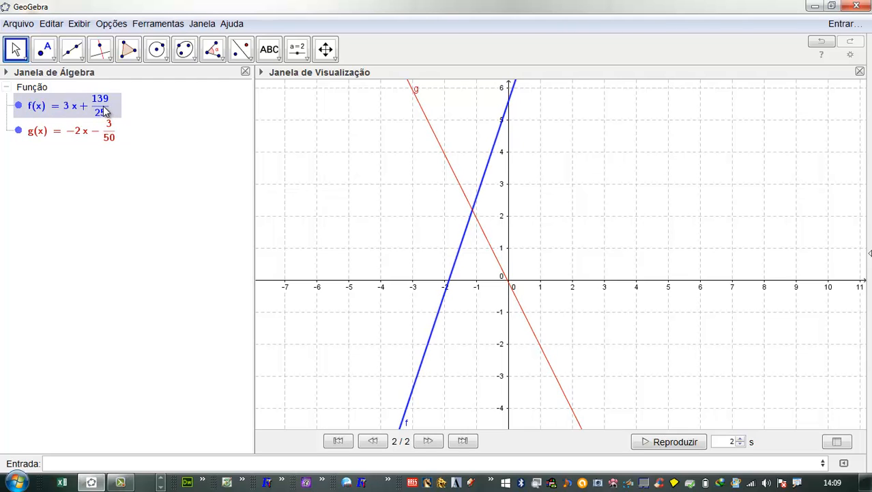
{"action": "left_click", "coordinate": [486, 236]}
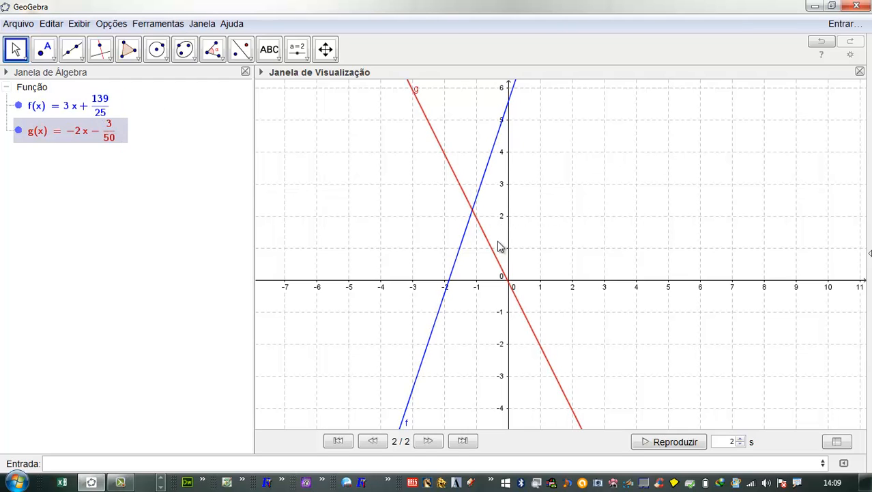
Inspect the definitions behind the expanded functions g and f
{"action": "left_click", "coordinate": [25, 156]}
{"action": "left_click", "coordinate": [37, 138]}
{"action": "double_click", "coordinate": [58, 138]}
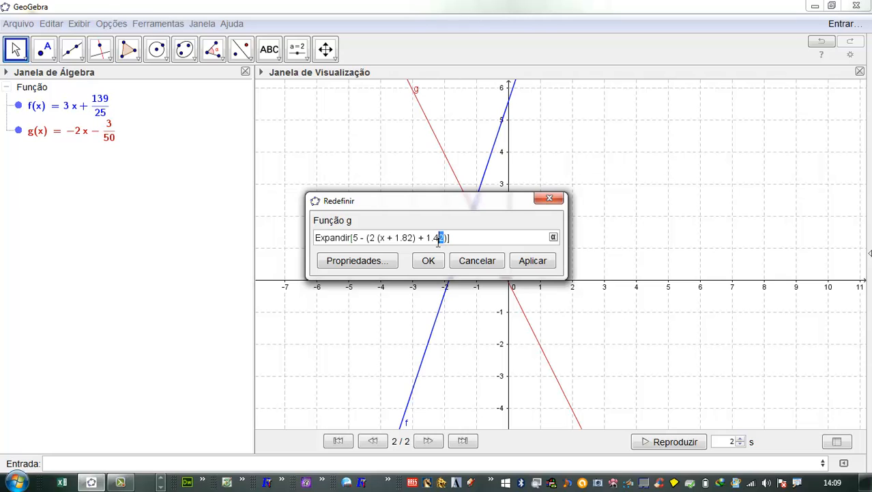
{"action": "left_click", "coordinate": [473, 263]}
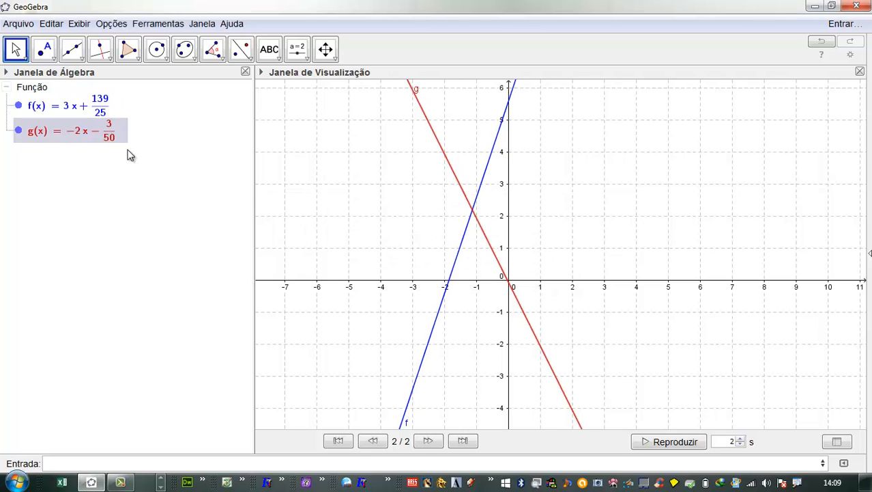
{"action": "left_click", "coordinate": [130, 156]}
{"action": "left_click", "coordinate": [105, 113]}
{"action": "right_click", "coordinate": [102, 107]}
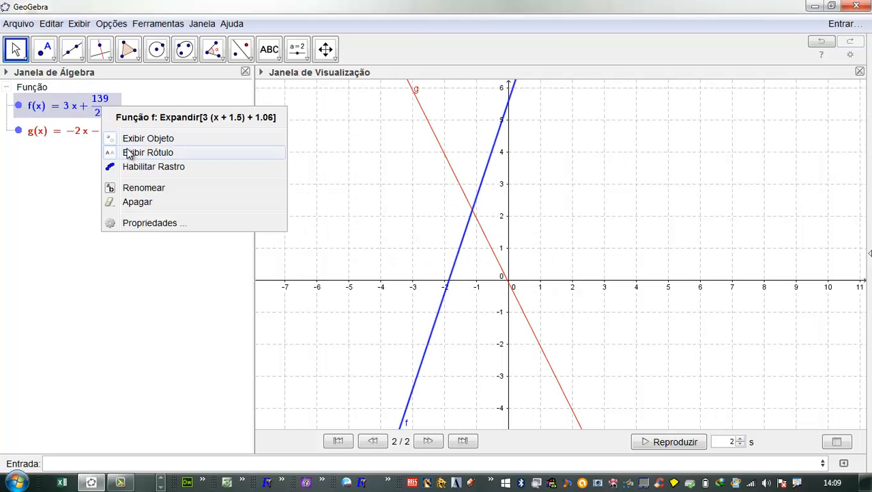
{"action": "left_click", "coordinate": [76, 166]}
Delete both functions, f and g, from the construction
{"action": "left_click", "coordinate": [81, 108]}
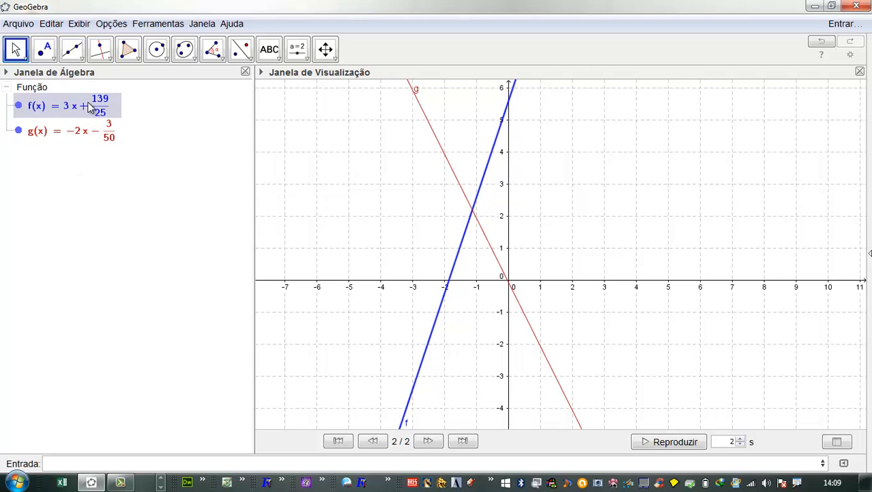
{"action": "left_click", "coordinate": [83, 133], "text": "ctrl"}
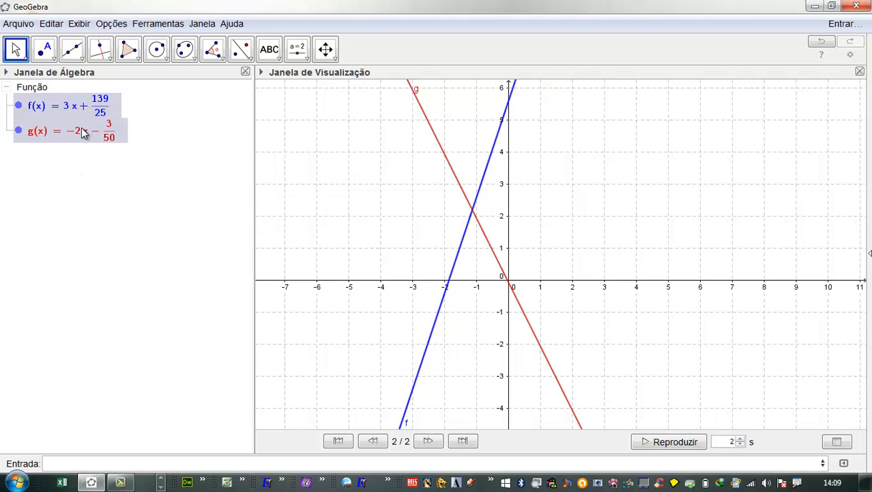
{"action": "key", "text": "Delete"}
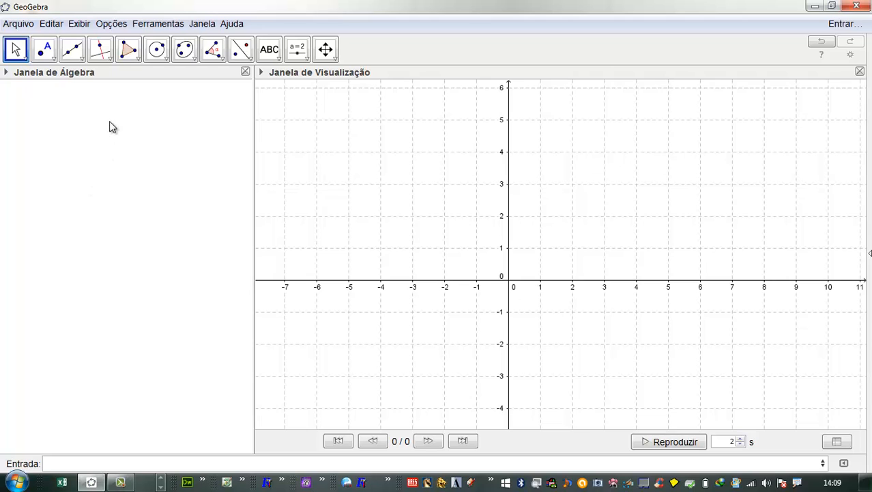
{"action": "left_click", "coordinate": [301, 58]}
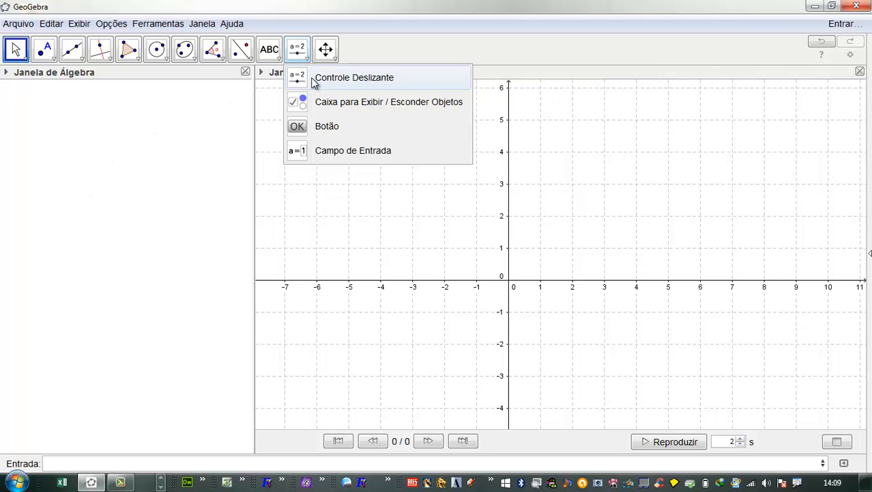
{"action": "left_click", "coordinate": [313, 80]}
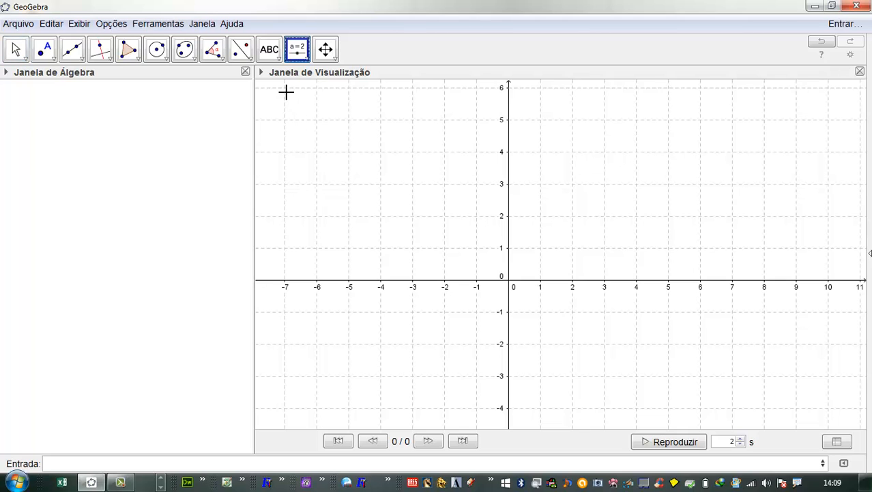
{"action": "left_click", "coordinate": [285, 98]}
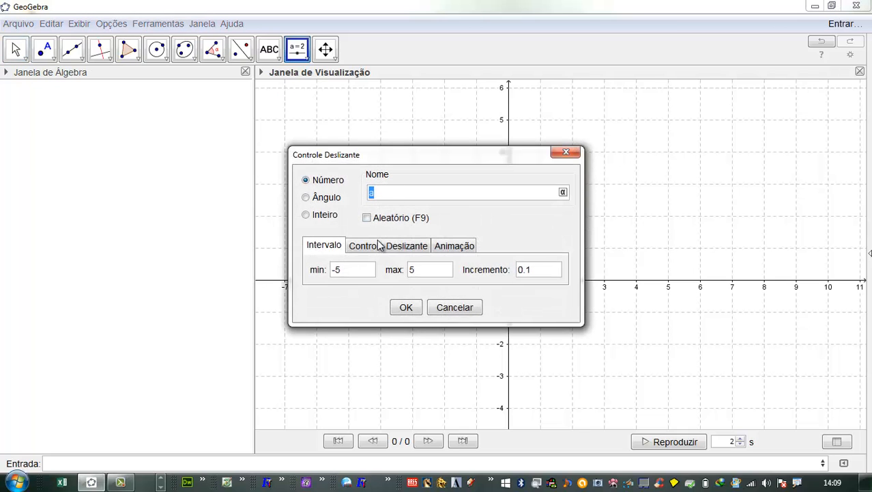
{"action": "double_click", "coordinate": [334, 270]}
{"action": "type", "text": "1010"}
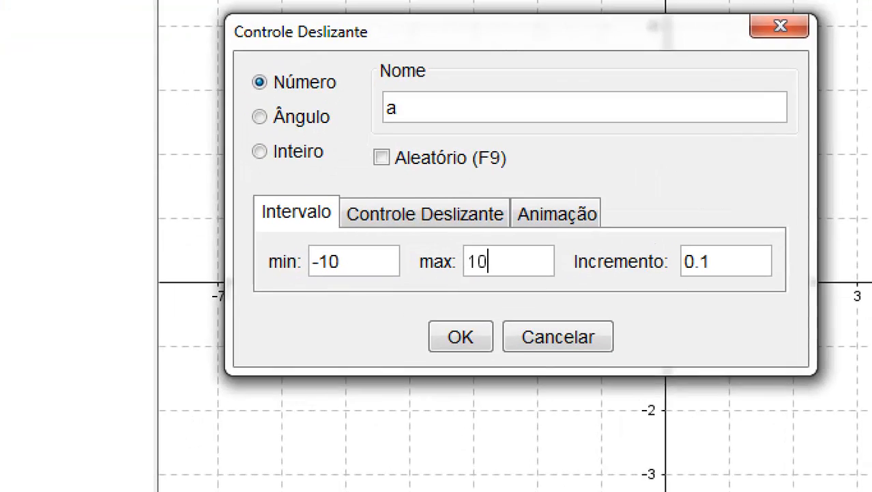
{"action": "left_click_drag", "start_coordinate": [308, 272], "coordinate": [319, 346]}
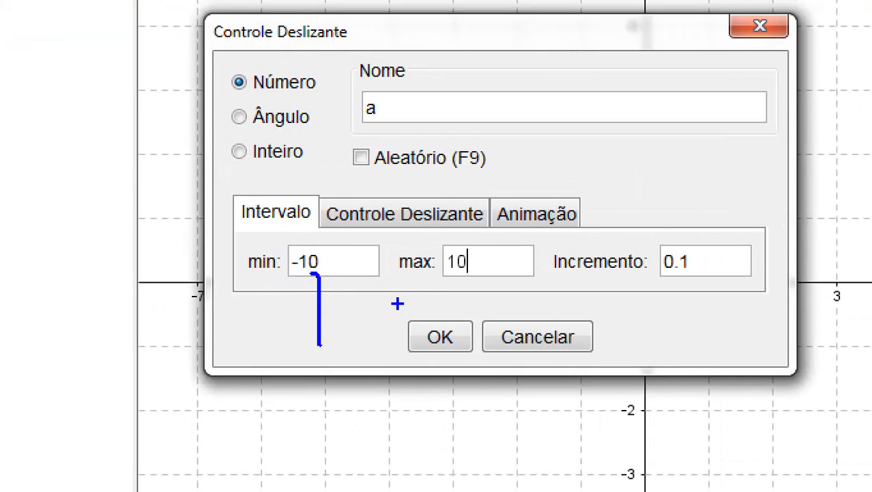
{"action": "key", "text": "ctrl+z"}
{"action": "left_click_drag", "start_coordinate": [322, 280], "coordinate": [314, 347]}
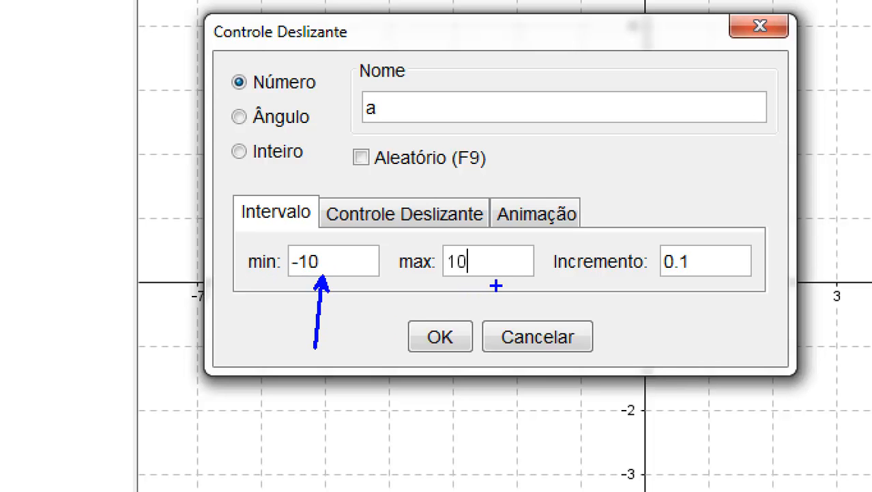
{"action": "left_click_drag", "start_coordinate": [457, 285], "coordinate": [457, 340]}
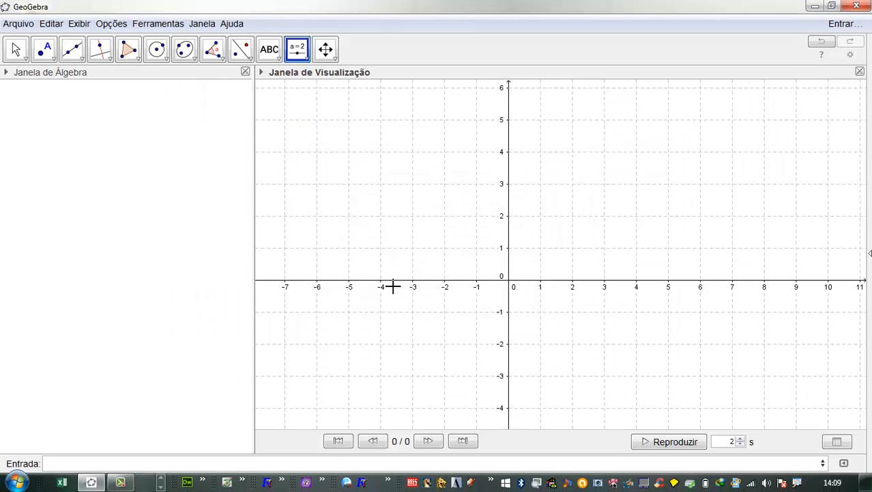
Create a number slider a with range -10 to 10 and move it to about (-7, 5) in the graph
{"action": "left_click", "coordinate": [385, 122]}
{"action": "double_click", "coordinate": [337, 271]}
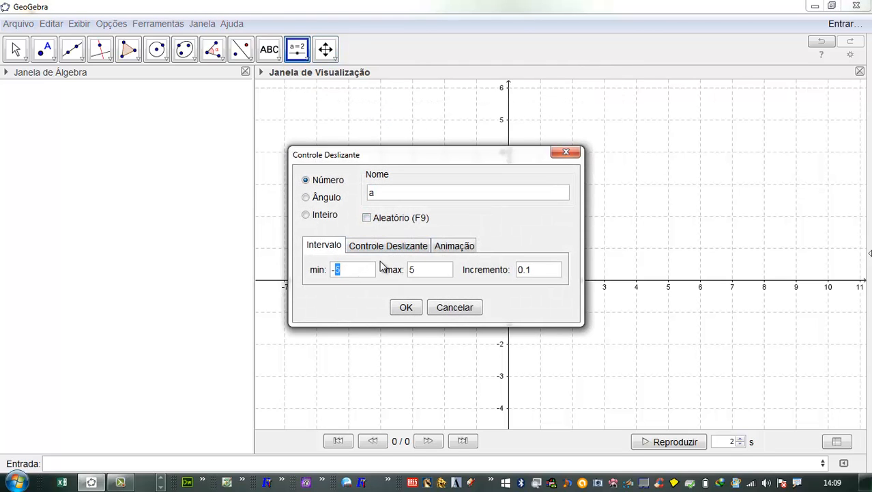
{"action": "type", "text": "10"}
{"action": "double_click", "coordinate": [409, 270]}
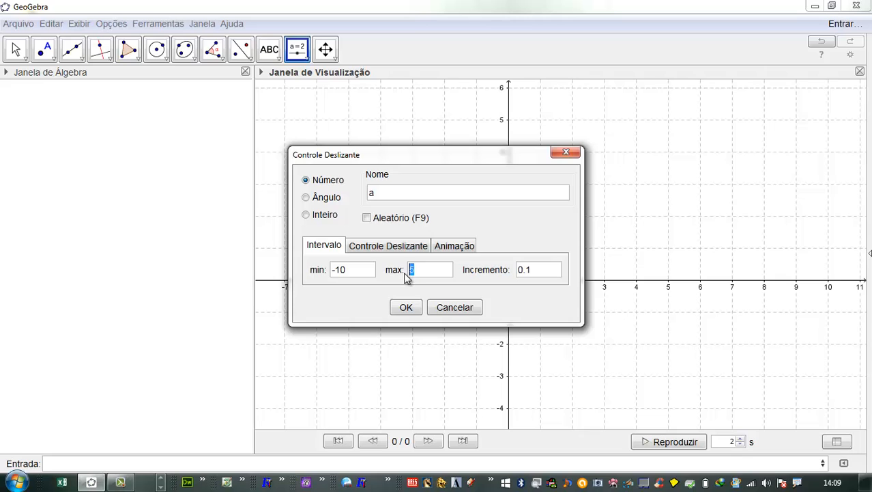
{"action": "left_click", "coordinate": [406, 309]}
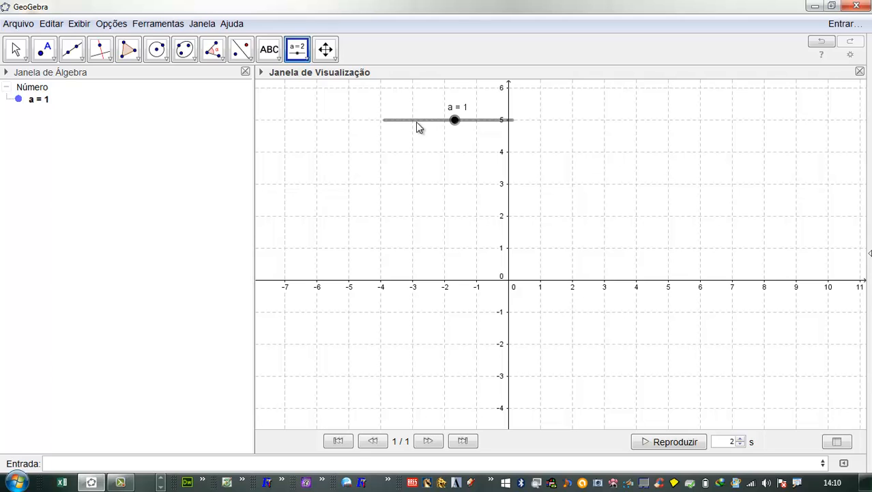
{"action": "left_click_drag", "start_coordinate": [417, 123], "coordinate": [311, 118]}
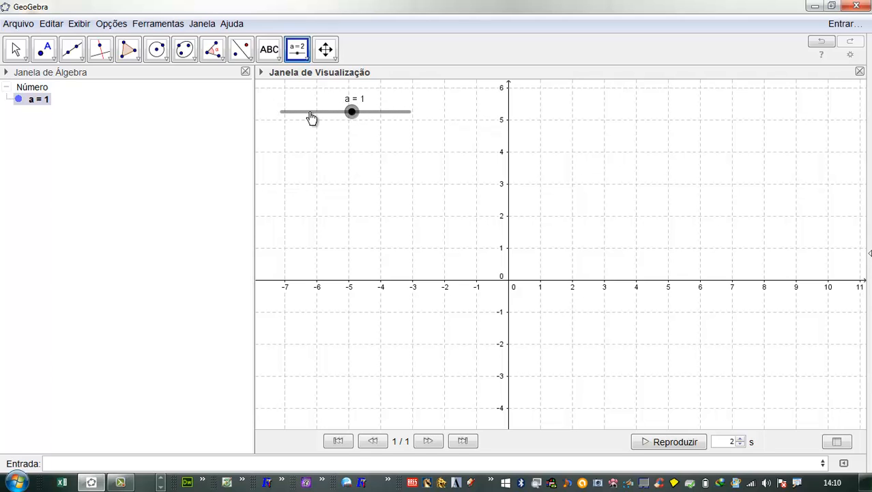
Create a number slider b with range -10 to 10, starting at about (-7, 4) just below slider a
{"action": "left_click", "coordinate": [286, 150]}
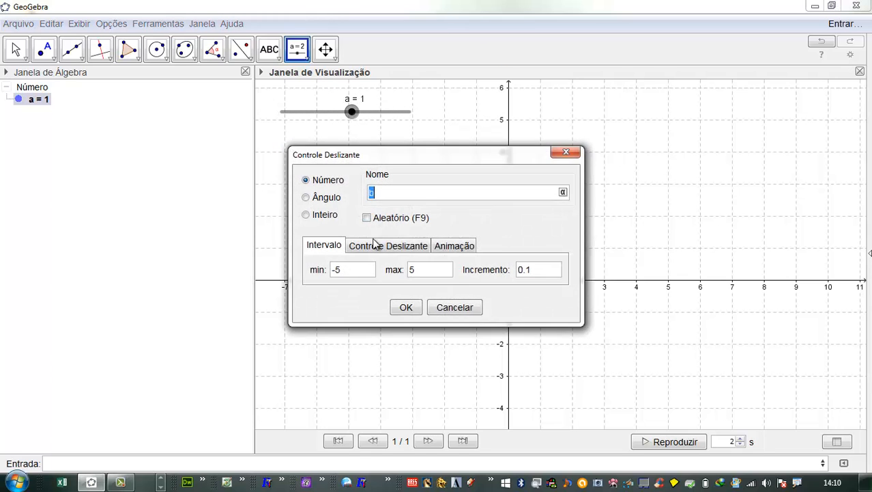
{"action": "left_click", "coordinate": [339, 269]}
{"action": "type", "text": "10"}
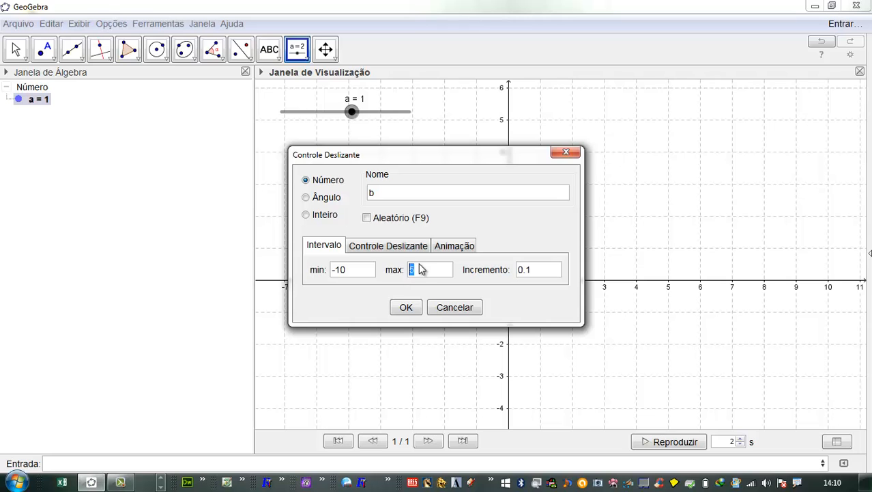
{"action": "left_click", "coordinate": [408, 307]}
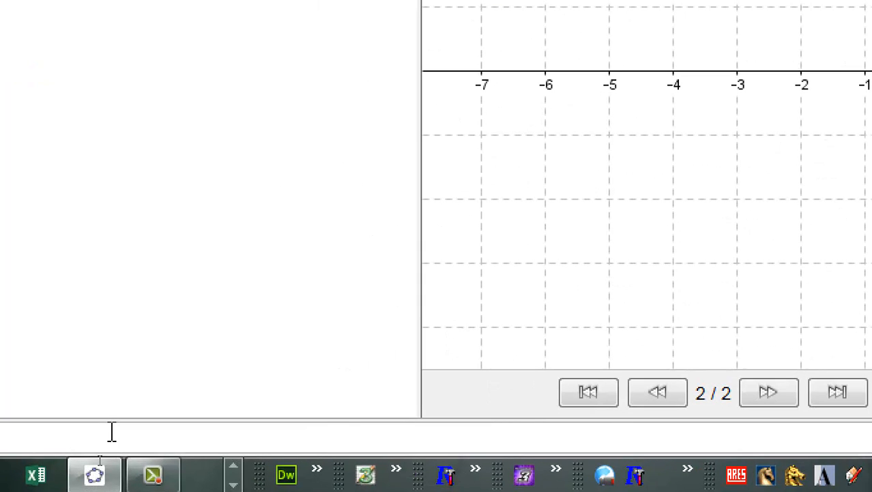
Define the function f(x)=a*x+b from the two sliders
{"action": "type", "text": "f"}
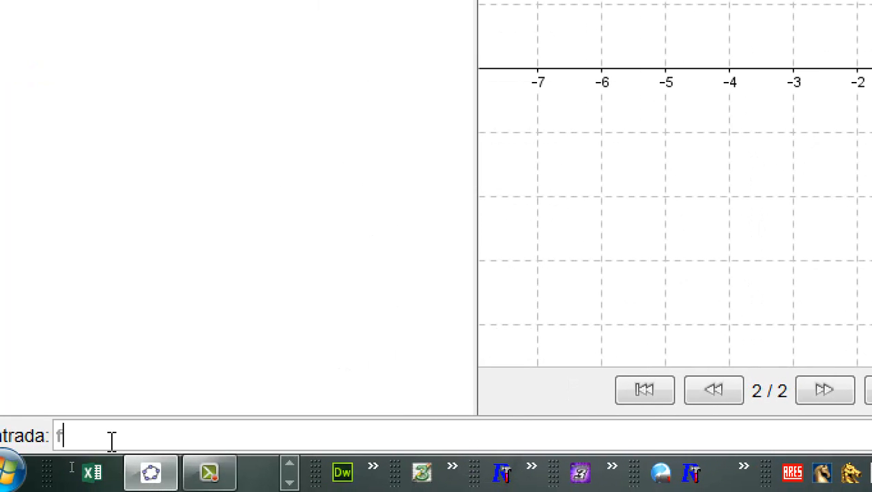
{"action": "type", "text": "(x)="}
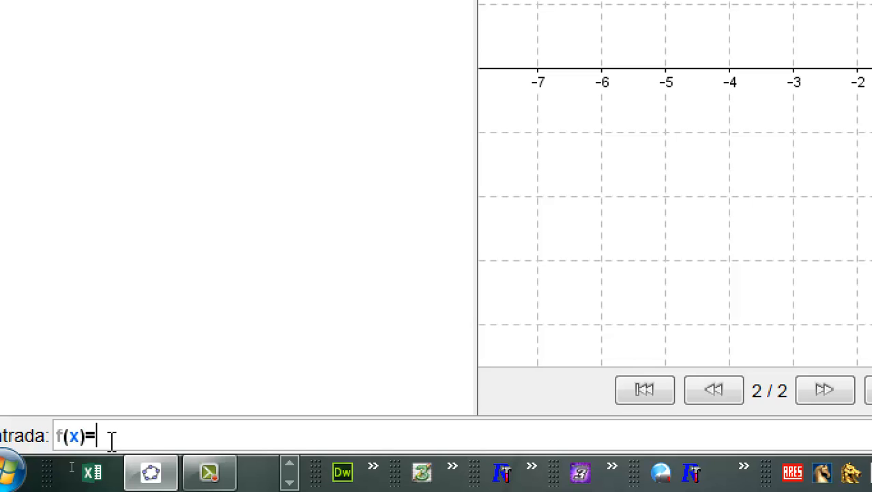
{"action": "type", "text": "a*x"}
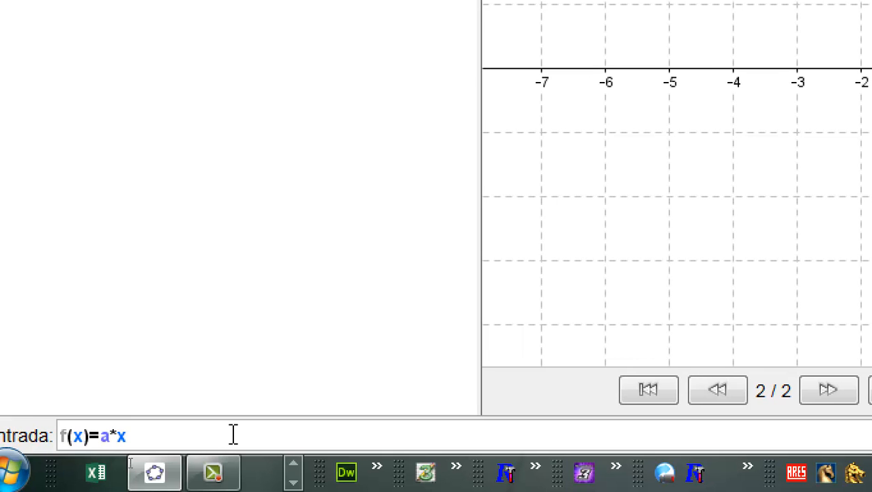
{"action": "type", "text": "+b"}
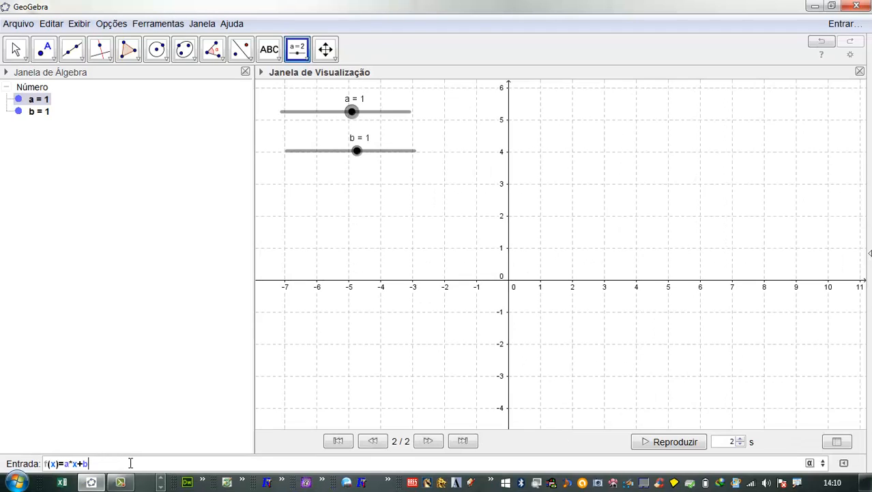
{"action": "key", "text": "Return"}
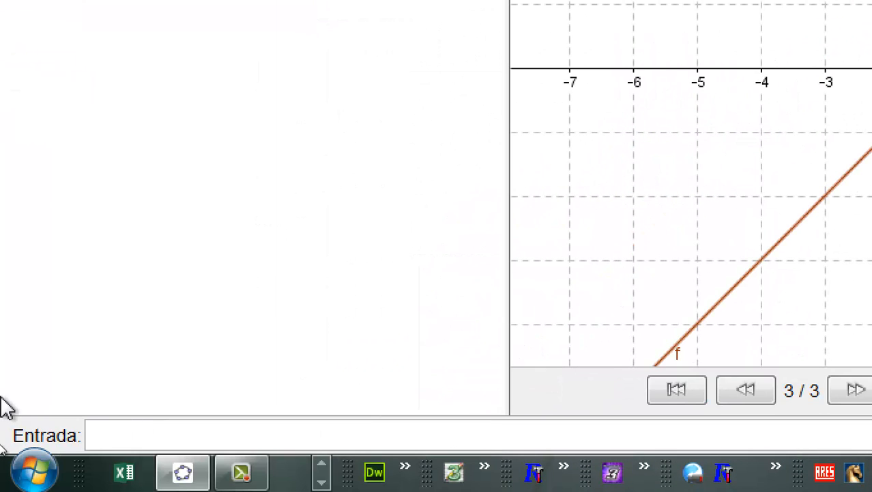
Re-enter the function as f(x)=a x+b, with a space instead of the asterisk for multiplication
{"action": "type", "text": "f(x)="}
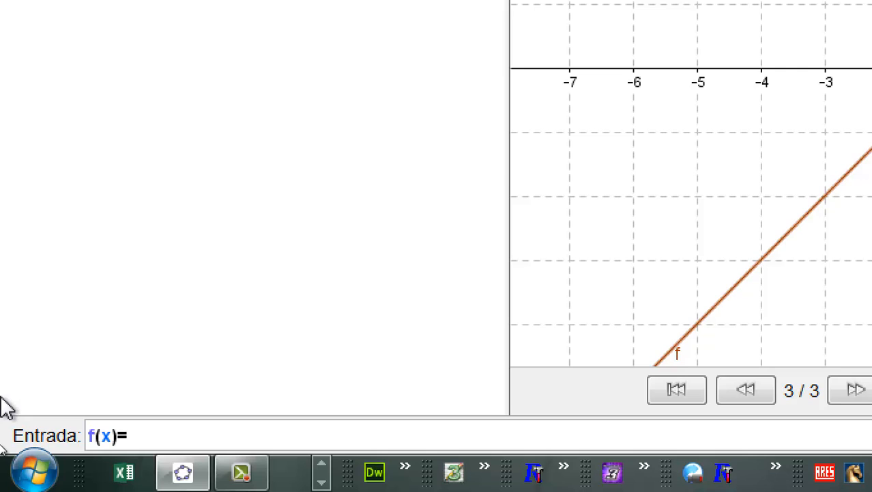
{"action": "type", "text": "a x+b"}
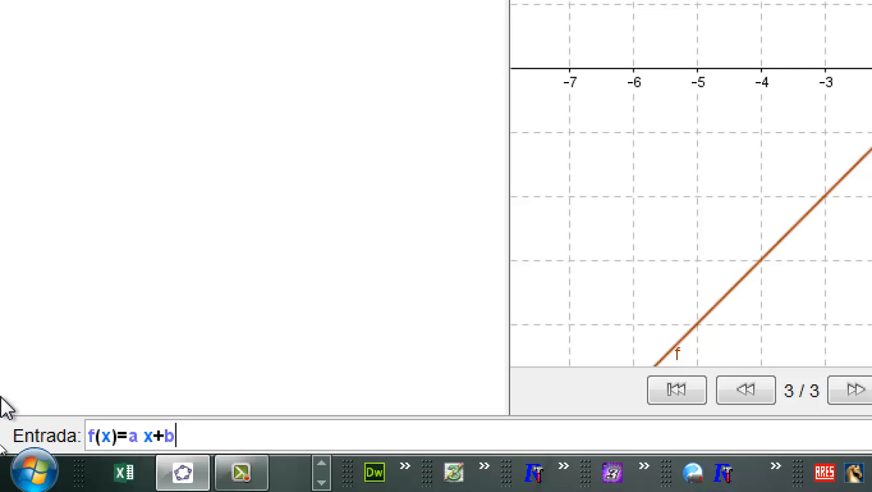
{"action": "key", "text": "Return"}
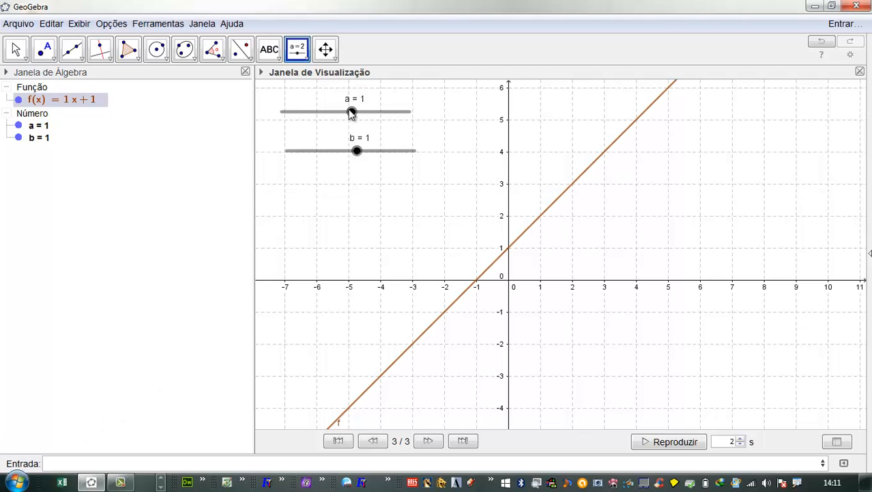
Vary the line by moving slider a to 0.7 and slider b to -1, and start animating both sliders
{"action": "mouse_move", "coordinate": [351, 112]}
{"action": "left_mouse_down"}
{"action": "mouse_move", "coordinate": [364, 123]}
{"action": "mouse_move", "coordinate": [375, 112]}
{"action": "mouse_move", "coordinate": [365, 123]}
{"action": "mouse_move", "coordinate": [327, 125]}
{"action": "mouse_move", "coordinate": [370, 130]}
{"action": "mouse_move", "coordinate": [336, 128]}
{"action": "mouse_move", "coordinate": [351, 123]}
{"action": "left_mouse_up"}
{"action": "mouse_move", "coordinate": [358, 153]}
{"action": "left_mouse_down"}
{"action": "mouse_move", "coordinate": [329, 151]}
{"action": "mouse_move", "coordinate": [396, 157]}
{"action": "mouse_move", "coordinate": [346, 156]}
{"action": "left_mouse_up"}
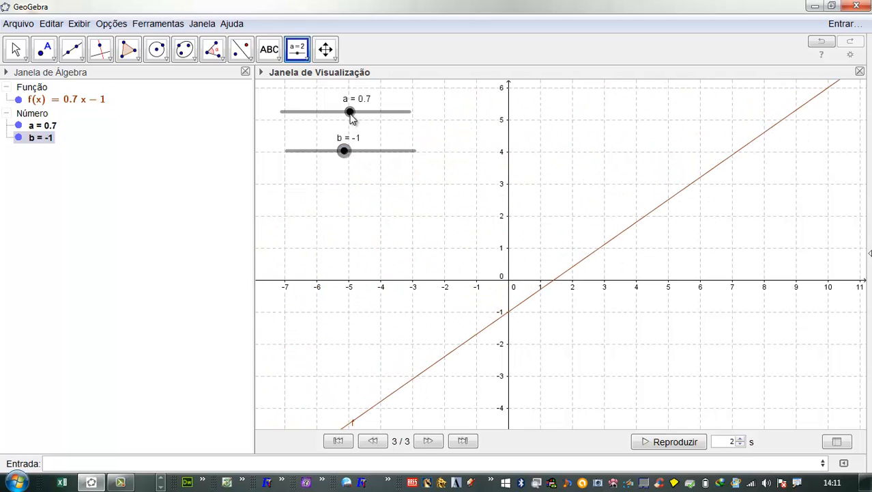
{"action": "right_click", "coordinate": [350, 114]}
{"action": "left_click", "coordinate": [384, 168]}
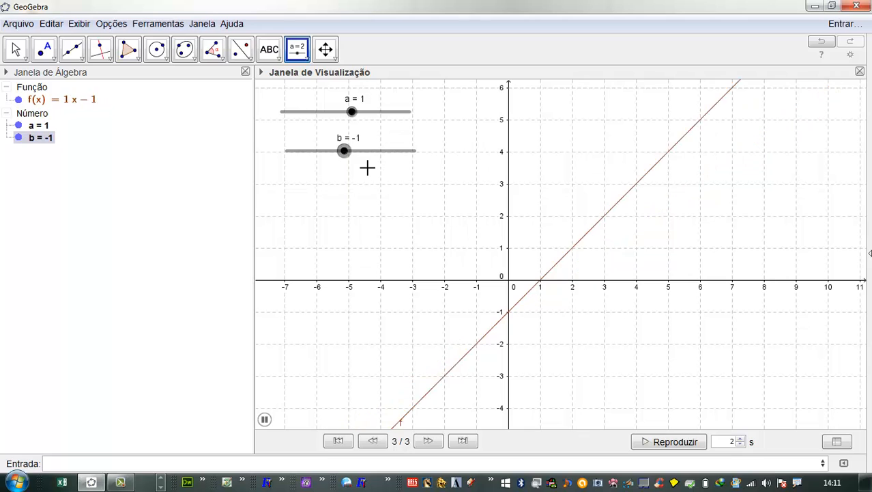
{"action": "right_click", "coordinate": [346, 151]}
{"action": "left_click", "coordinate": [385, 203]}
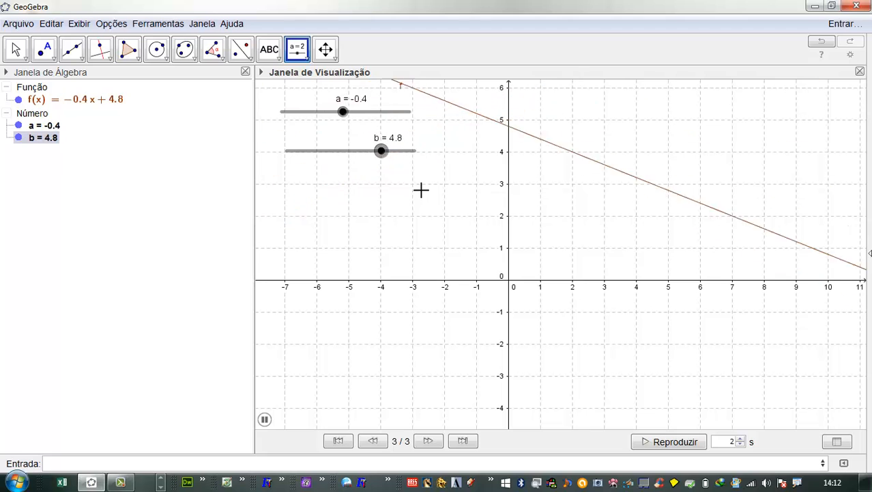
Stop the animation of sliders a and b
{"action": "right_click", "coordinate": [53, 125]}
{"action": "left_click", "coordinate": [77, 184]}
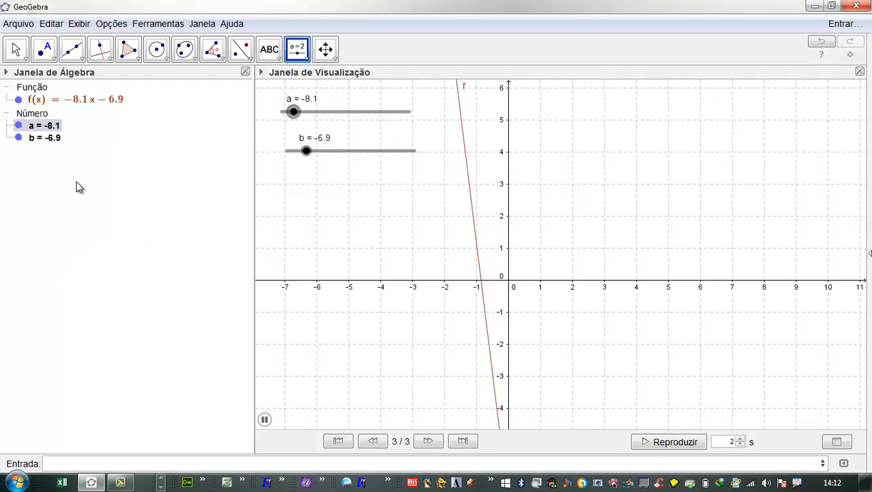
{"action": "right_click", "coordinate": [31, 137]}
{"action": "left_click", "coordinate": [65, 195]}
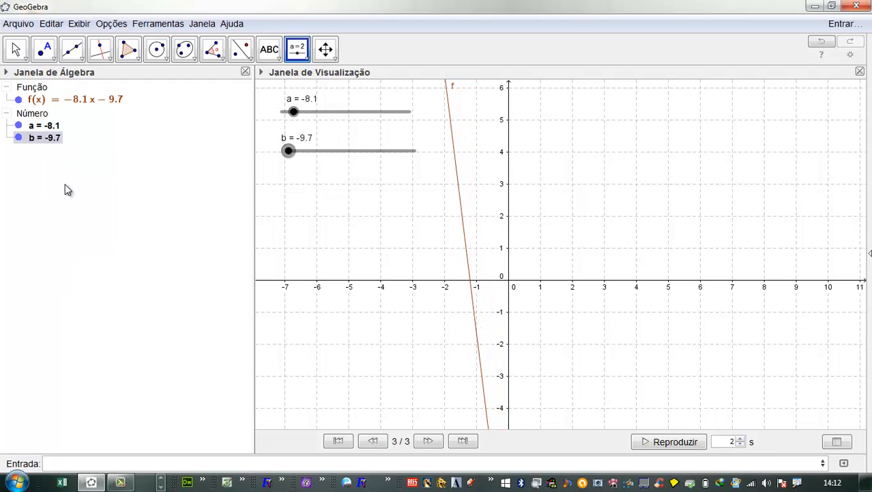
Set the value of a to 5 and the value of b to -2
{"action": "double_click", "coordinate": [58, 125]}
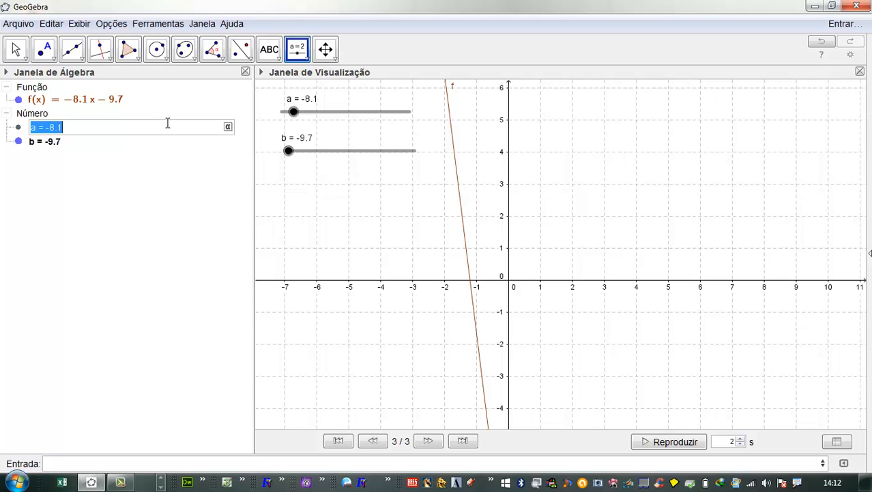
{"action": "type", "text": "5"}
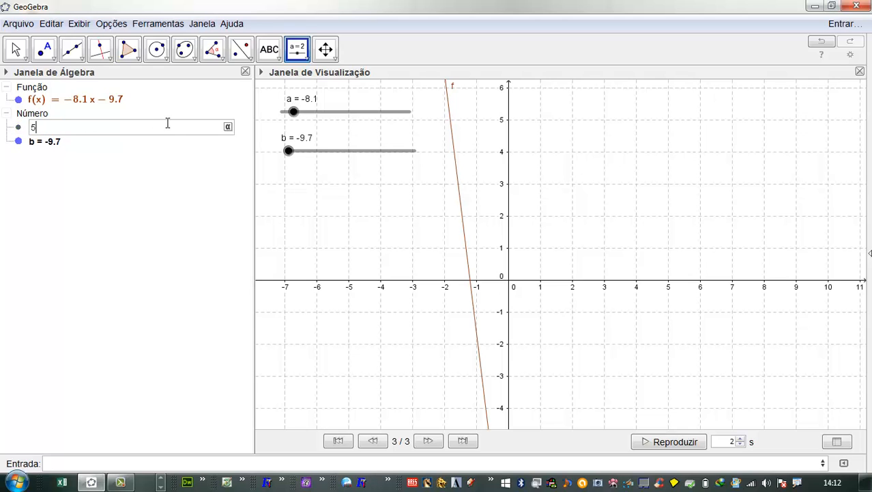
{"action": "key", "text": "Return"}
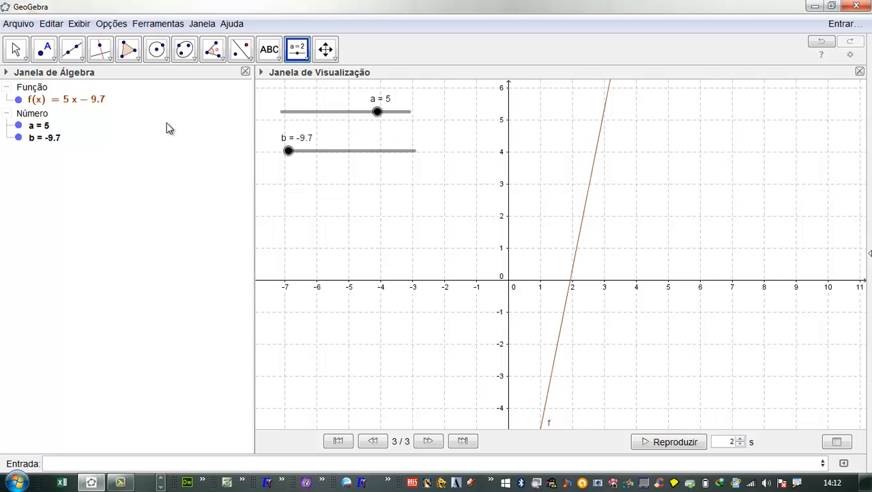
{"action": "double_click", "coordinate": [47, 138]}
{"action": "type", "text": "-2"}
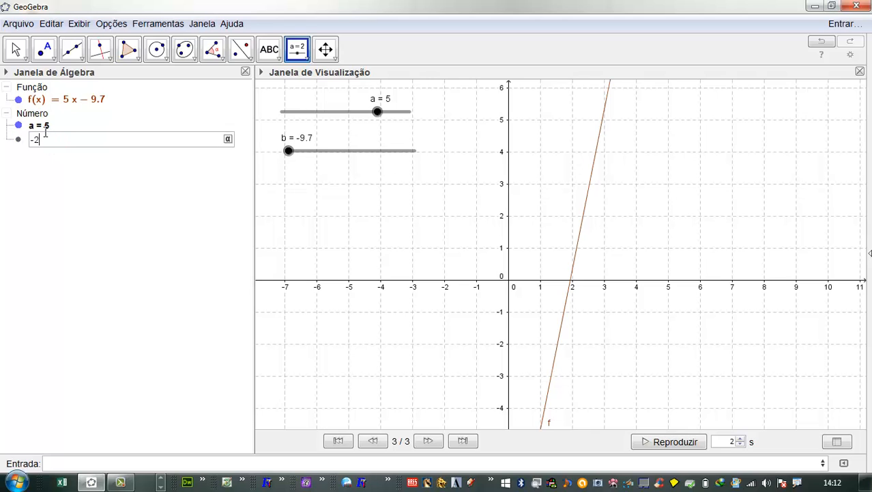
{"action": "key", "text": "Return"}
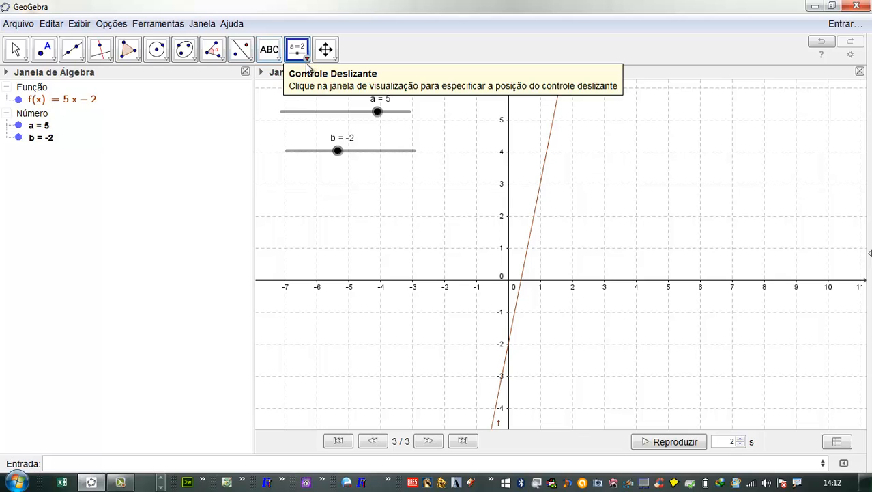
Create a number slider c with range -10 to 10, starting at about (-7, 3) below slider b
{"action": "left_click", "coordinate": [284, 182]}
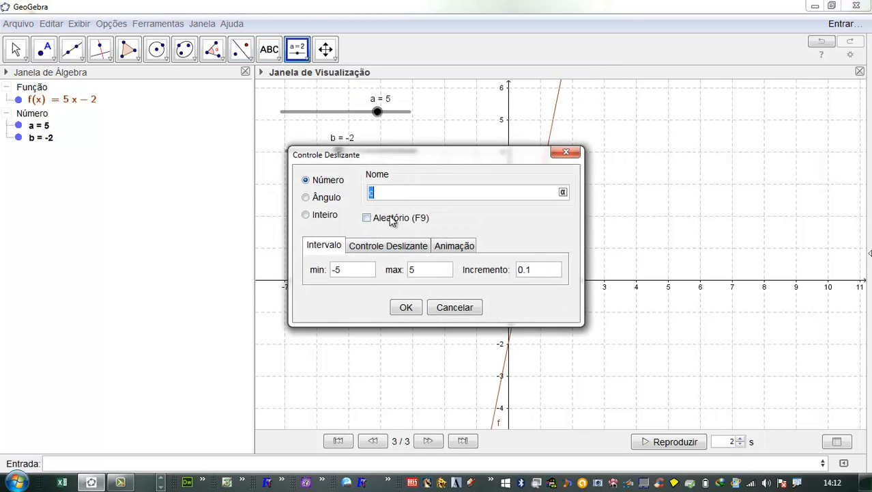
{"action": "left_click", "coordinate": [341, 274]}
{"action": "type", "text": "10"}
{"action": "double_click", "coordinate": [410, 270]}
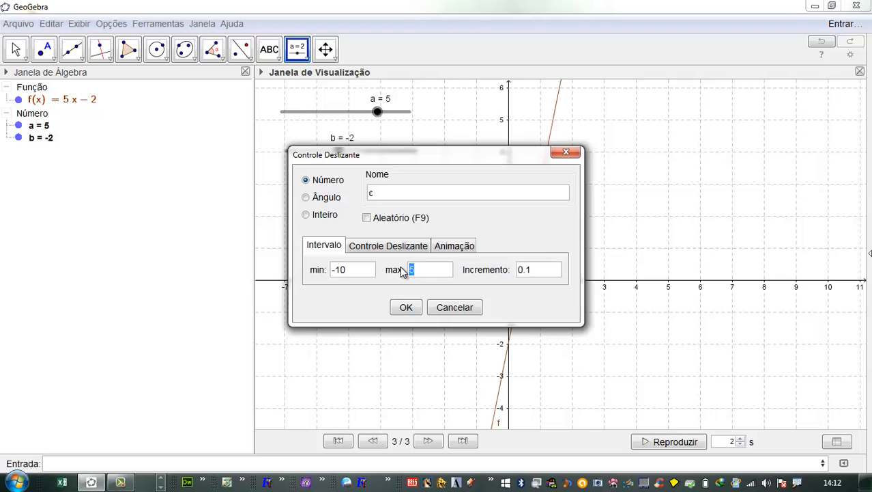
{"action": "type", "text": "10"}
{"action": "left_click", "coordinate": [405, 309]}
{"action": "left_click", "coordinate": [406, 309]}
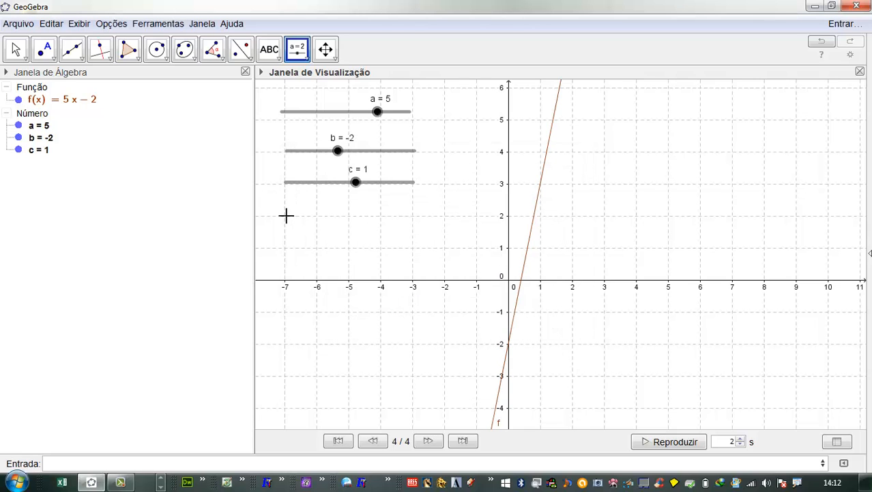
Create a number slider d with range -10 to 10, starting at about (-7, 2) below slider c
{"action": "left_click", "coordinate": [286, 216]}
{"action": "left_click_drag", "start_coordinate": [339, 271], "coordinate": [333, 271]}
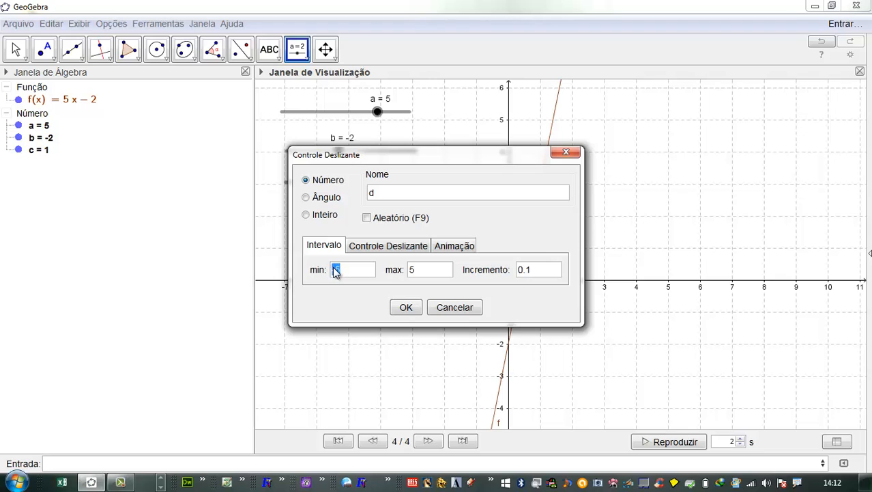
{"action": "type", "text": "10"}
{"action": "left_click_drag", "start_coordinate": [419, 273], "coordinate": [407, 270]}
{"action": "left_click", "coordinate": [406, 306]}
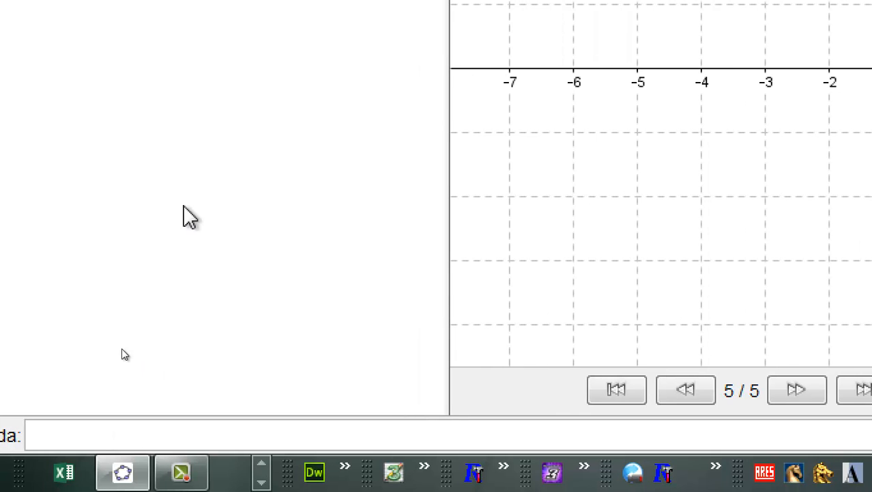
Define the function g(x)=c x+d and set its slider c to 0.5
{"action": "type", "text": "g(x)="}
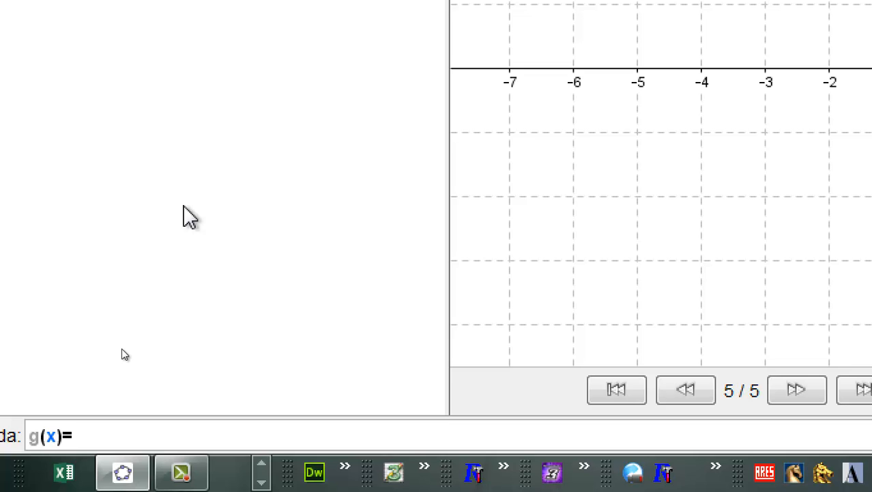
{"action": "type", "text": "c x+d"}
{"action": "key", "text": "Return"}
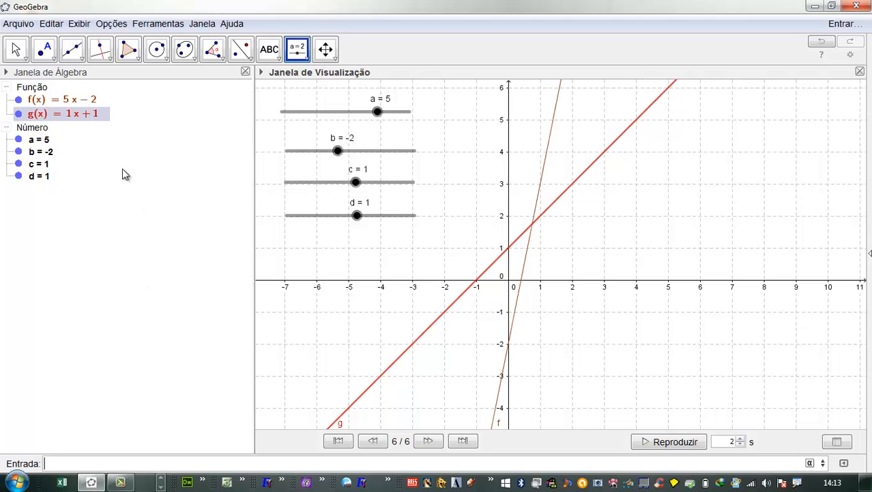
{"action": "mouse_move", "coordinate": [355, 183]}
{"action": "left_mouse_down"}
{"action": "mouse_move", "coordinate": [345, 188]}
{"action": "mouse_move", "coordinate": [355, 198]}
{"action": "left_mouse_up"}
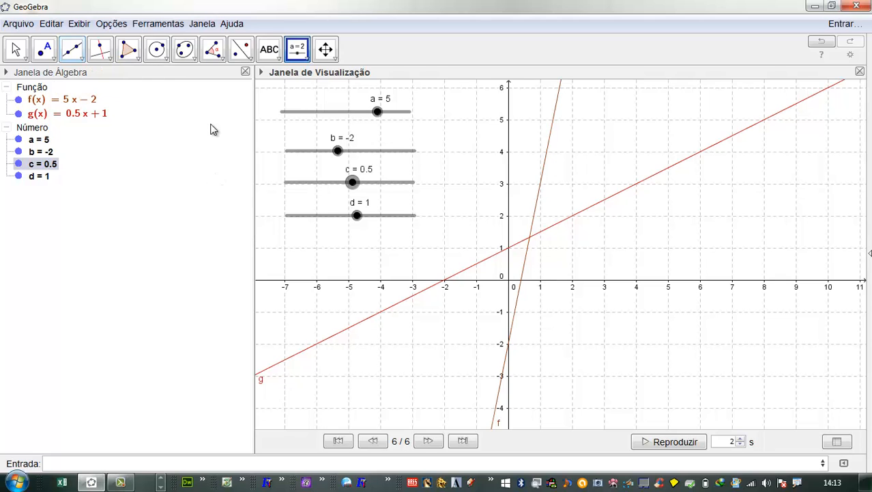
Mark the intersection point of the lines f and g
{"action": "left_click", "coordinate": [53, 60]}
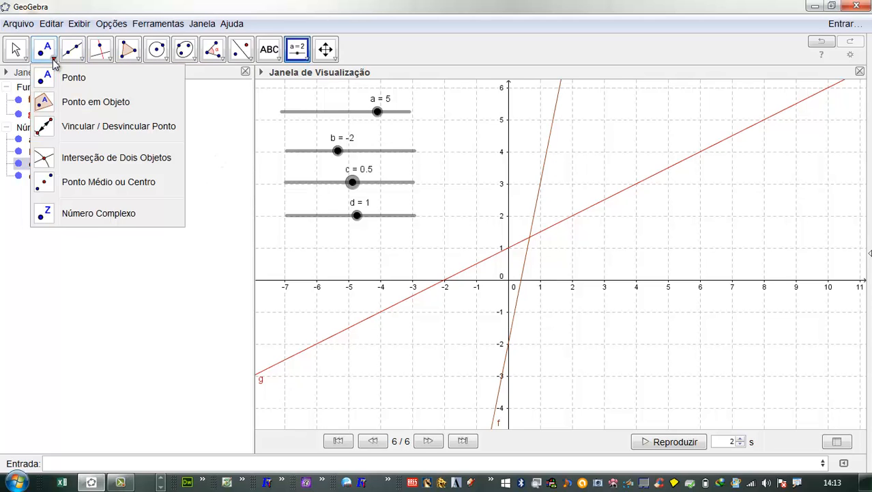
{"action": "left_click", "coordinate": [89, 164]}
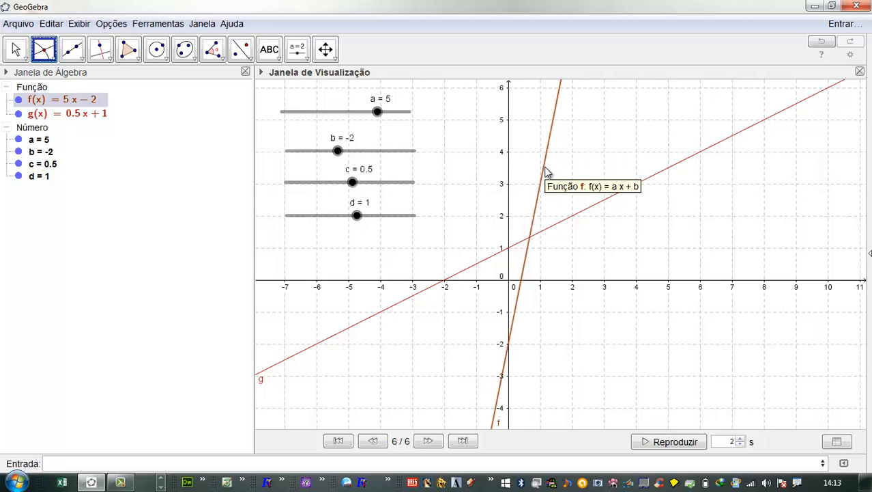
{"action": "left_click", "coordinate": [578, 209]}
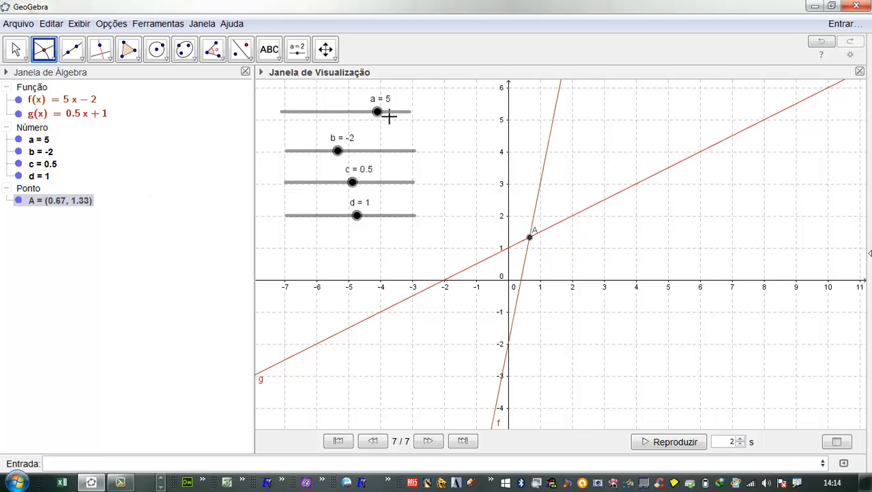
Move slider a to 2, and hide line g and intersection point A
{"action": "left_click_drag", "start_coordinate": [379, 115], "coordinate": [353, 194]}
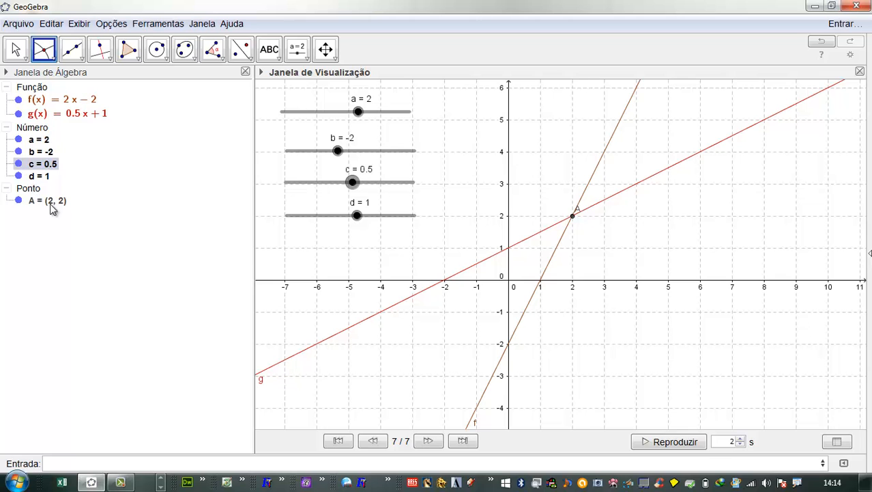
{"action": "mouse_move", "coordinate": [51, 208]}
{"action": "left_click", "coordinate": [18, 113]}
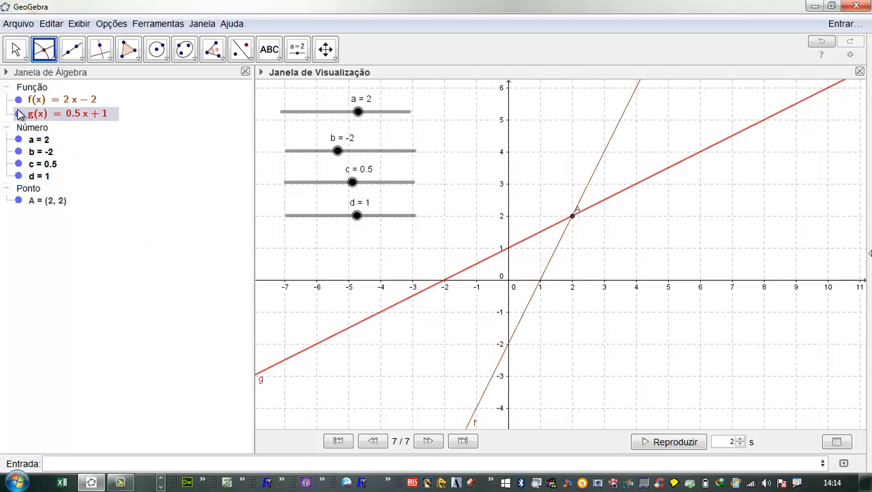
{"action": "left_click", "coordinate": [19, 200]}
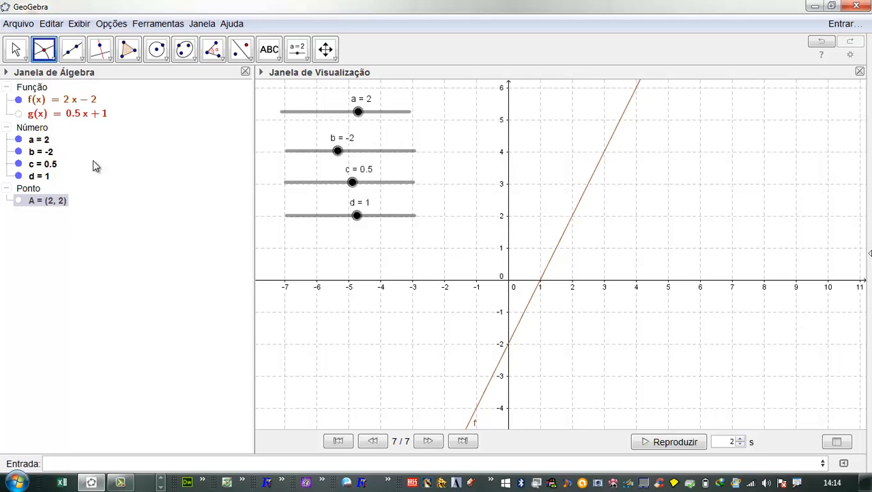
Try marking the root of f as its intersection with the x-axis, and delete that point
{"action": "left_click", "coordinate": [577, 215]}
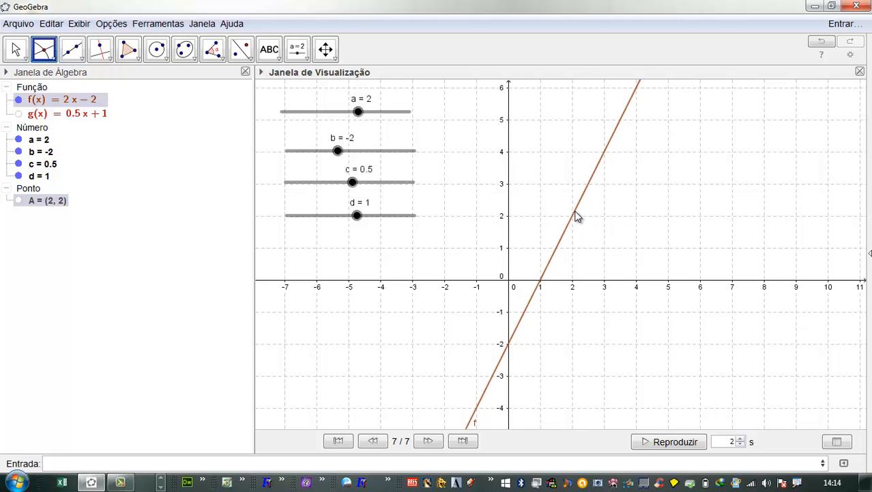
{"action": "left_click", "coordinate": [581, 282]}
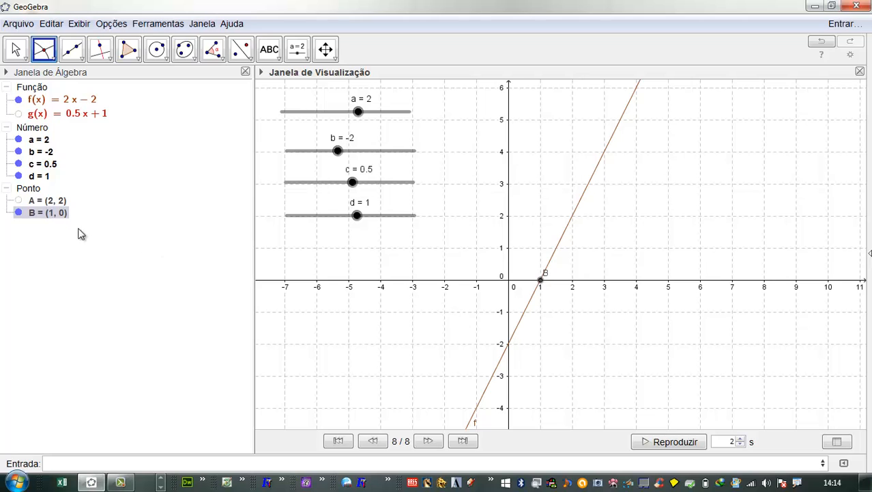
{"action": "right_click", "coordinate": [59, 216]}
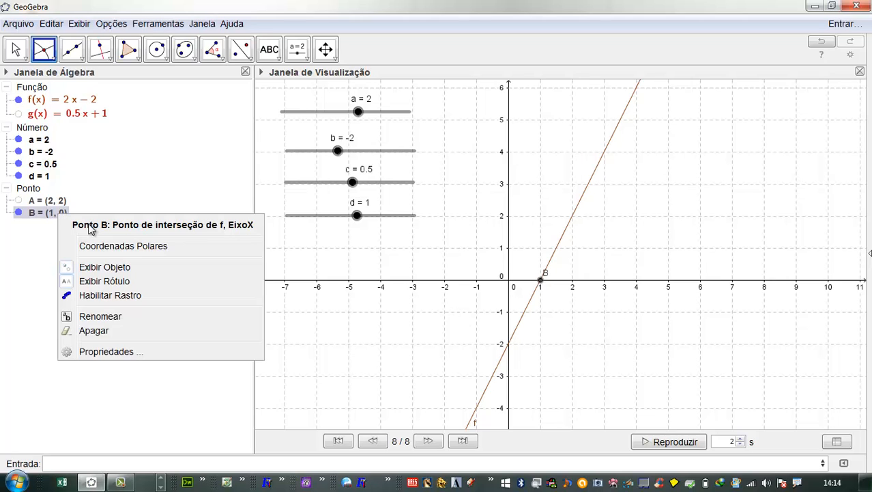
{"action": "left_click", "coordinate": [96, 331]}
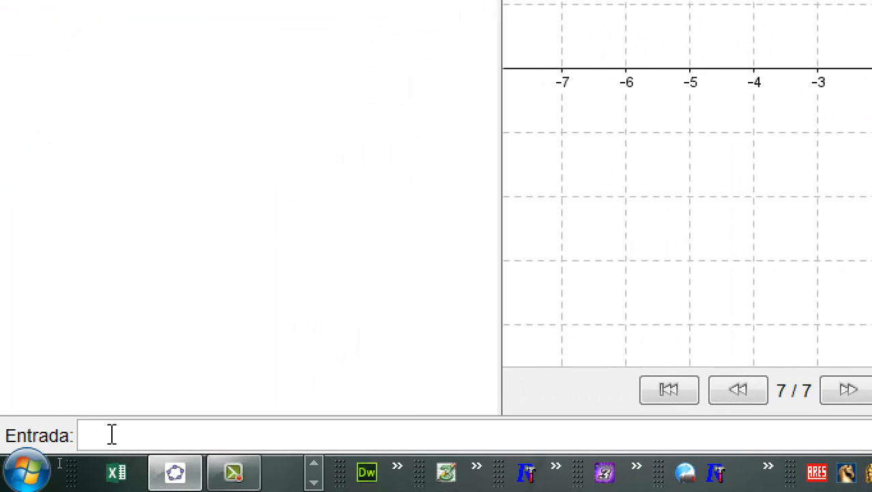
Create the root point of f with the command Raiz[f]
{"action": "type", "text": "Ra"}
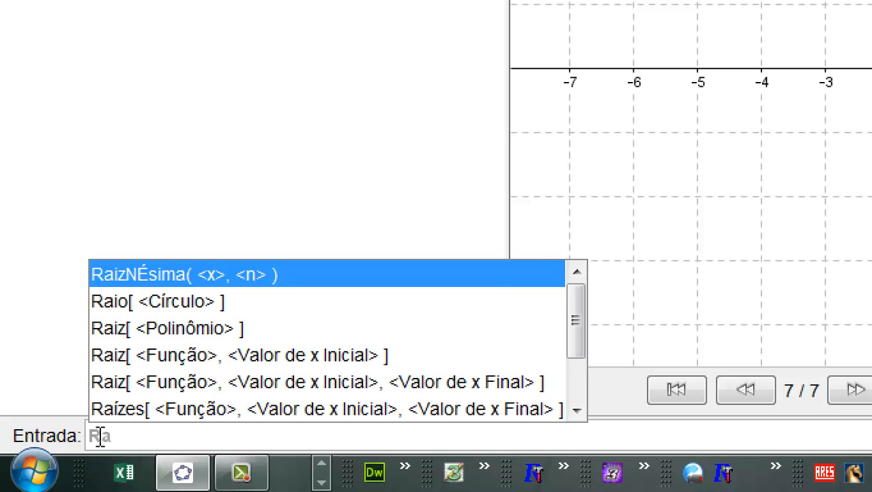
{"action": "type", "text": "i"}
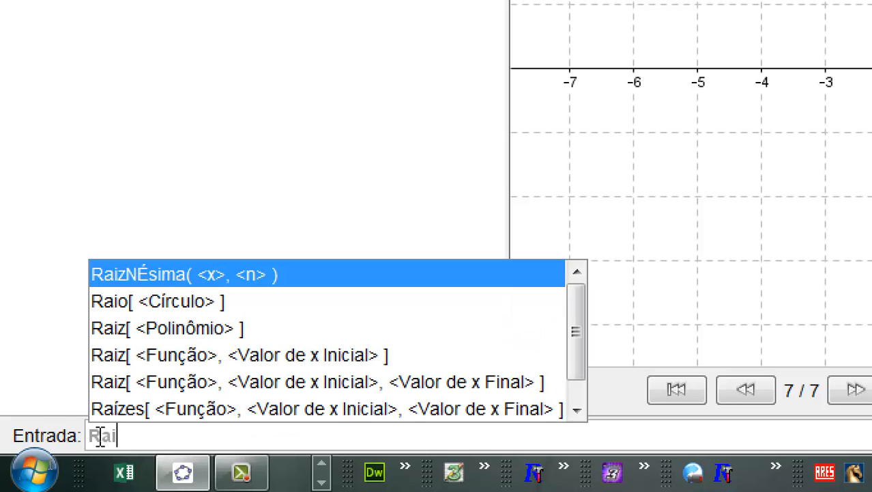
{"action": "type", "text": "z["}
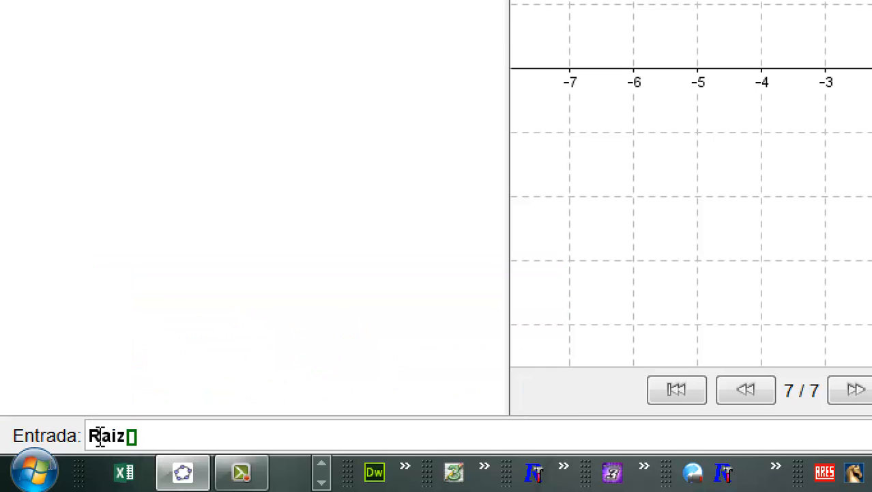
{"action": "type", "text": "f"}
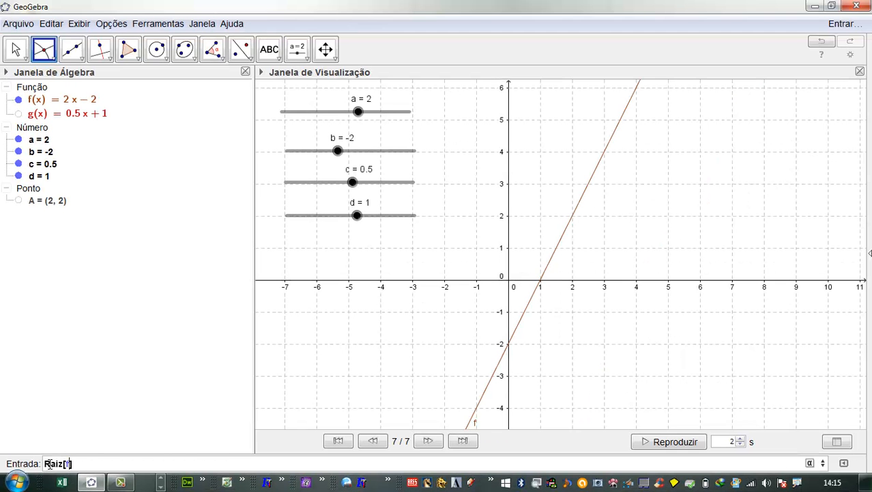
{"action": "key", "text": "Return"}
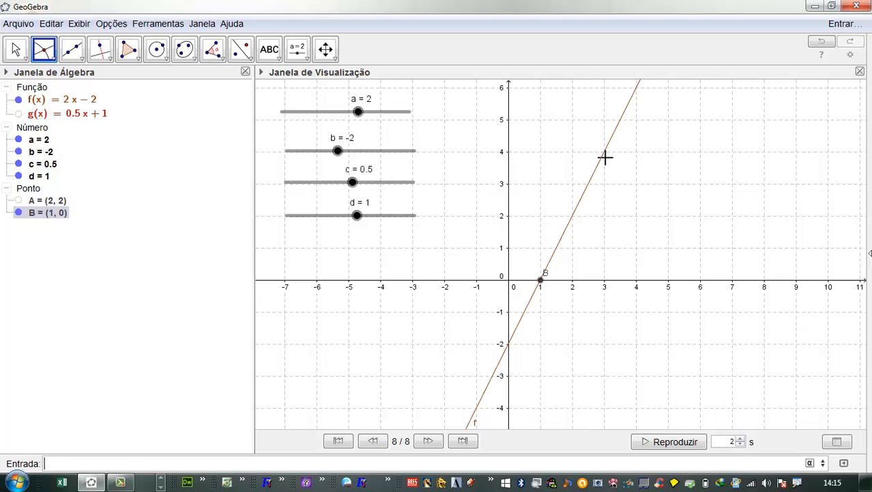
Set the label of root point B to show its value (Valor), and place the label just below the x-axis
{"action": "right_click", "coordinate": [541, 282]}
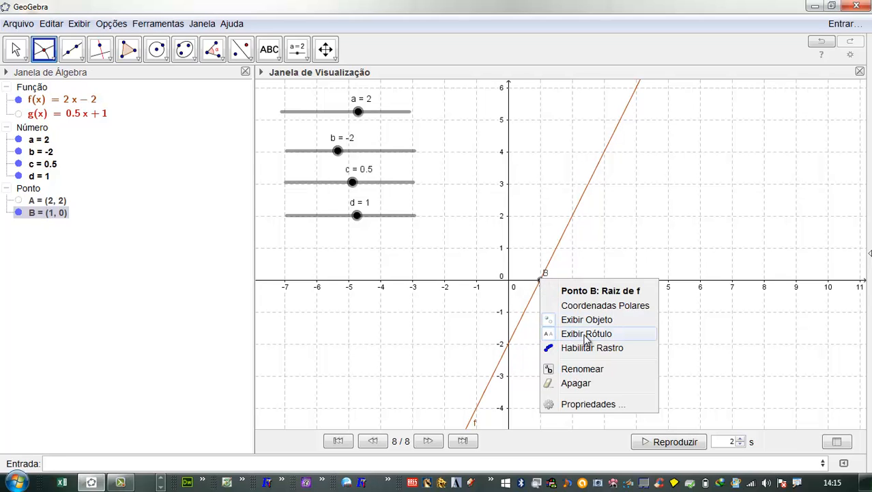
{"action": "left_click", "coordinate": [573, 404]}
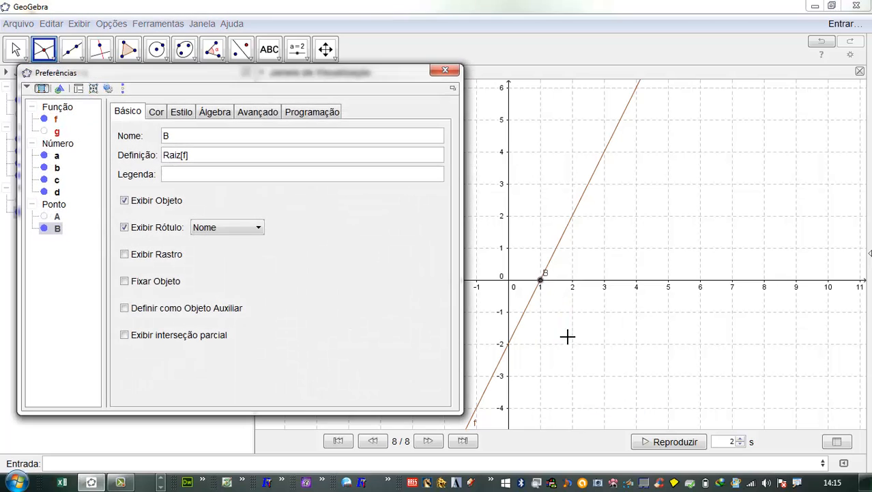
{"action": "left_click_drag", "start_coordinate": [276, 74], "coordinate": [448, 81]}
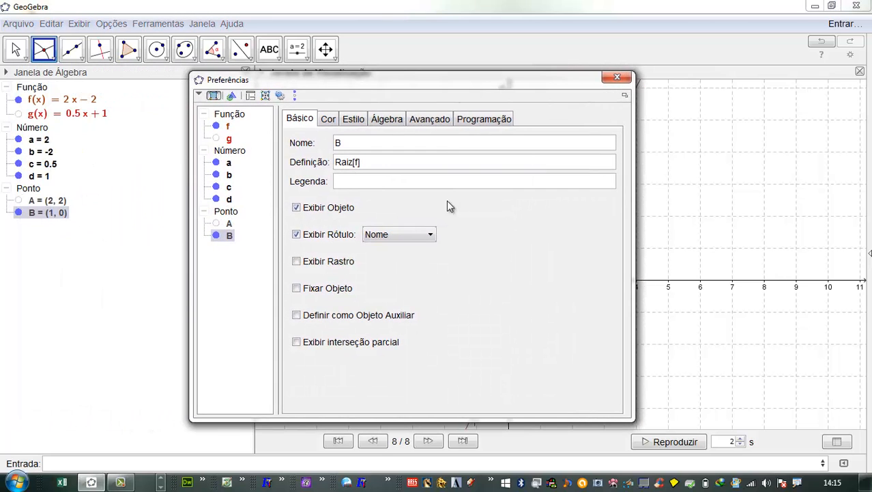
{"action": "left_click", "coordinate": [432, 235]}
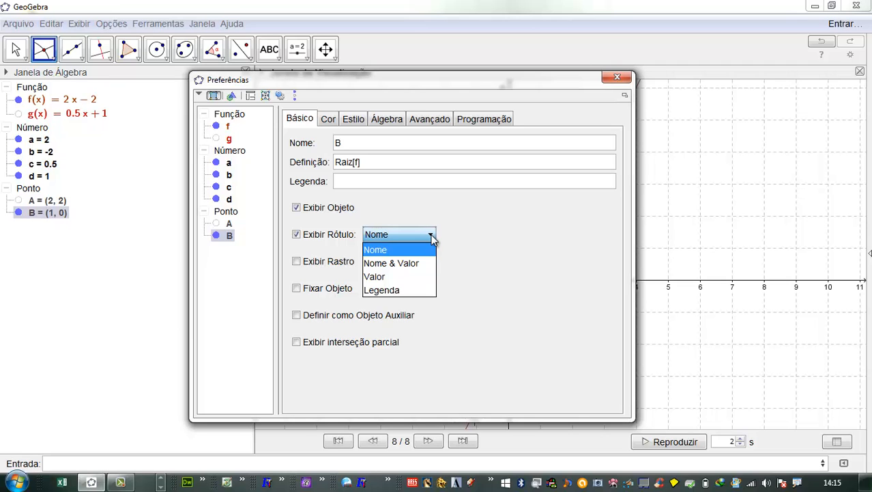
{"action": "left_click", "coordinate": [405, 277]}
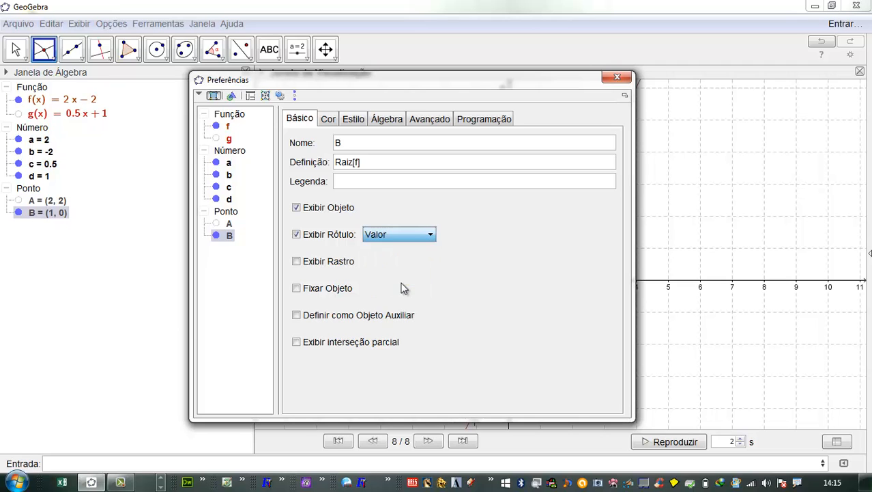
{"action": "left_click_drag", "start_coordinate": [478, 80], "coordinate": [320, 86]}
{"action": "left_click_drag", "start_coordinate": [560, 275], "coordinate": [558, 307]}
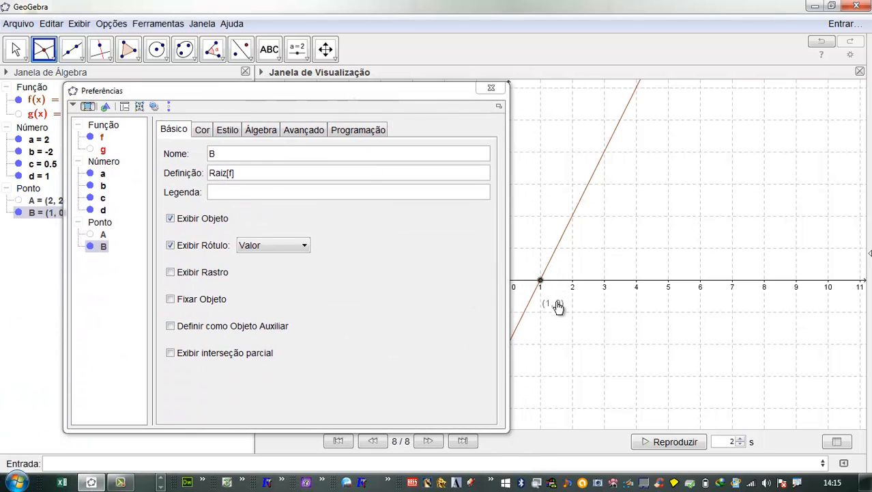
{"action": "left_click", "coordinate": [491, 87]}
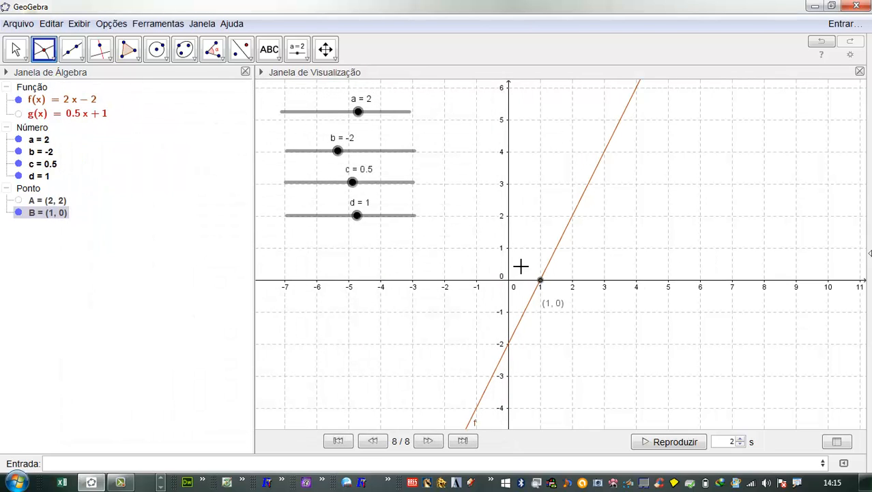
Move slider b to 0.8 to shift line f and its root along the x-axis
{"action": "left_click", "coordinate": [553, 308]}
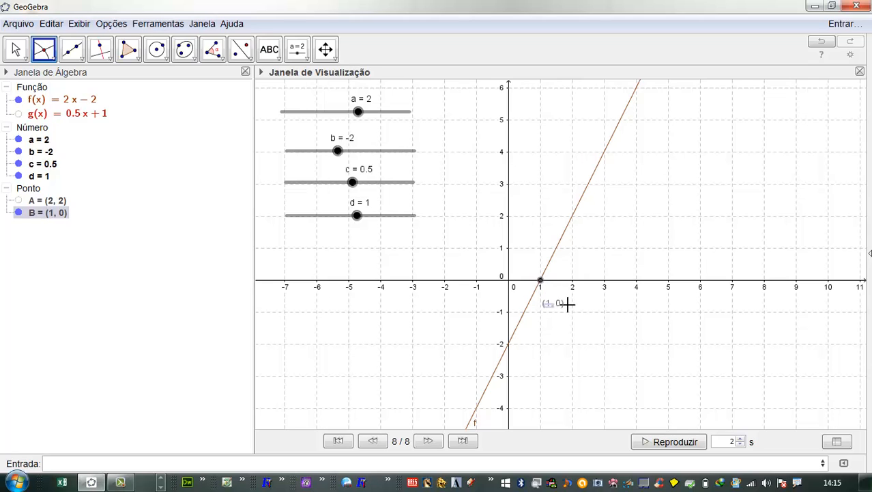
{"action": "right_click", "coordinate": [557, 307]}
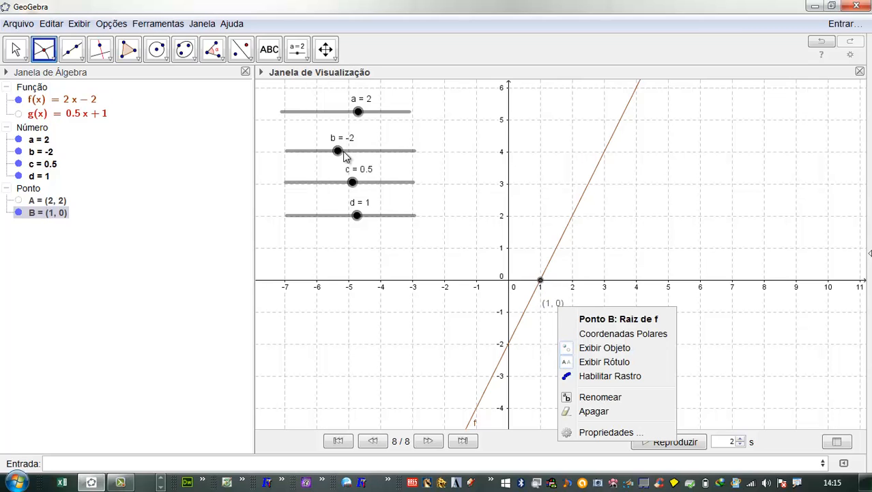
{"action": "left_click_drag", "start_coordinate": [338, 151], "coordinate": [354, 168]}
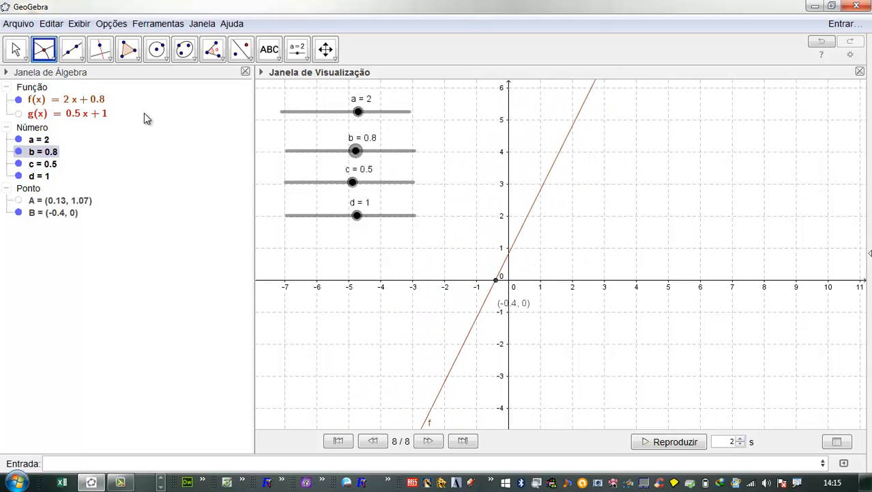
Set the value of b to -6, leaving the definition of f as a x + b
{"action": "double_click", "coordinate": [89, 101]}
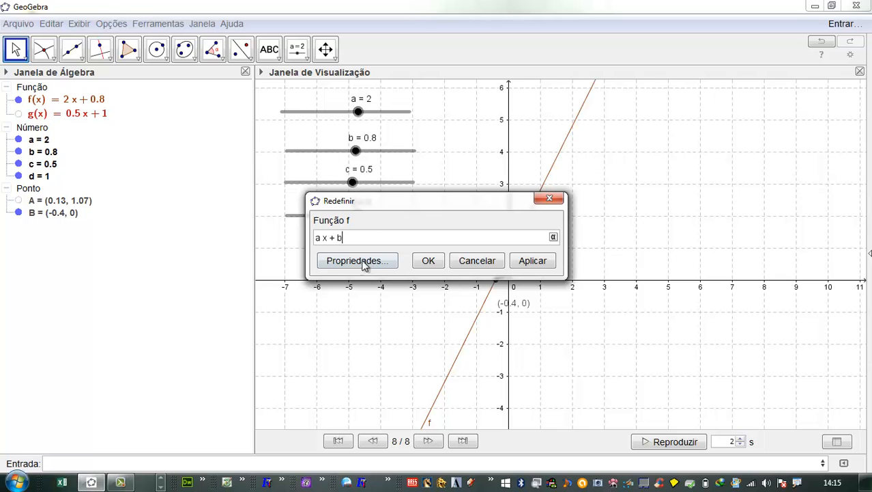
{"action": "left_click", "coordinate": [477, 261]}
{"action": "left_click", "coordinate": [67, 153]}
{"action": "left_click", "coordinate": [68, 154]}
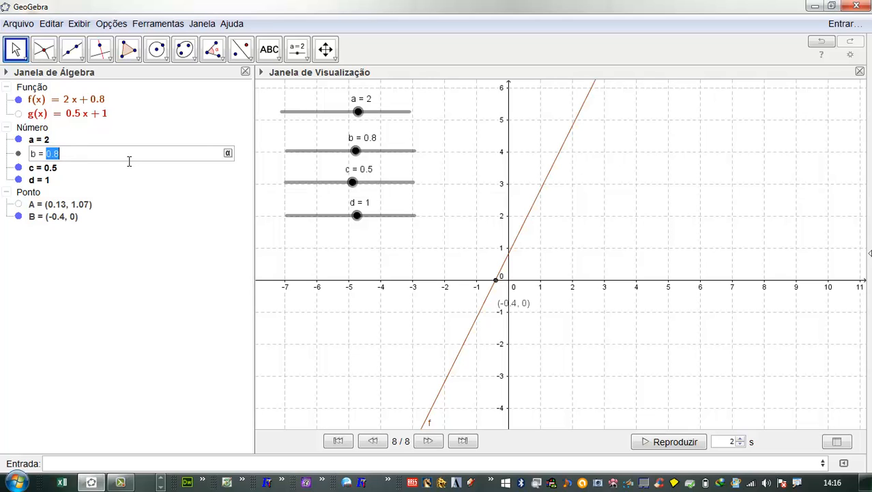
{"action": "type", "text": "-6"}
{"action": "key", "text": "Return"}
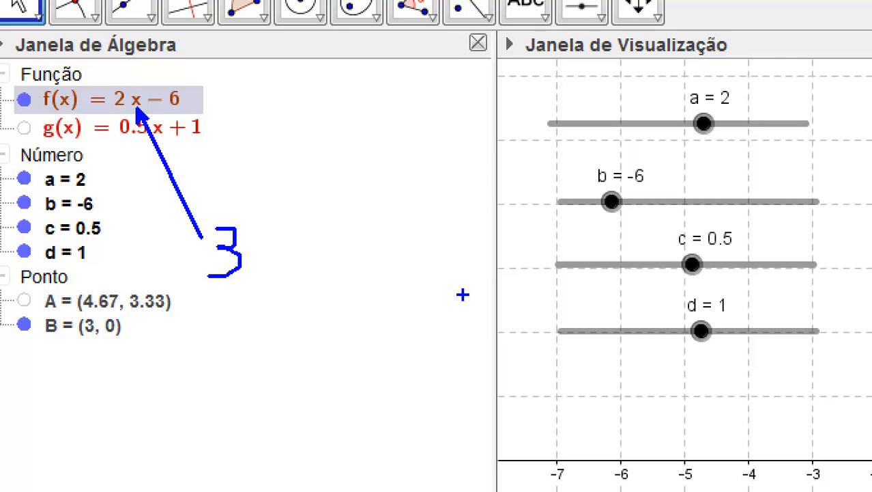
{"action": "key", "text": "Escape"}
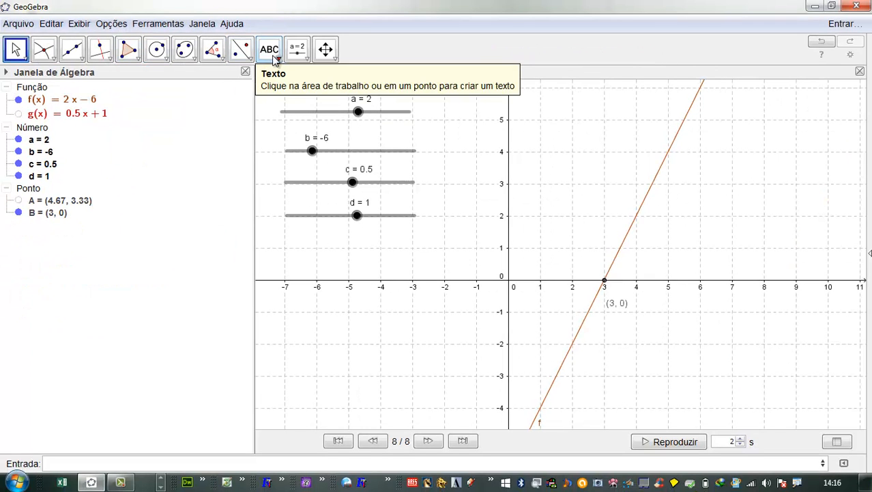
Start a new text in the upper part of the graph and enlarge its editing dialog to nearly the full window
{"action": "left_click", "coordinate": [274, 59]}
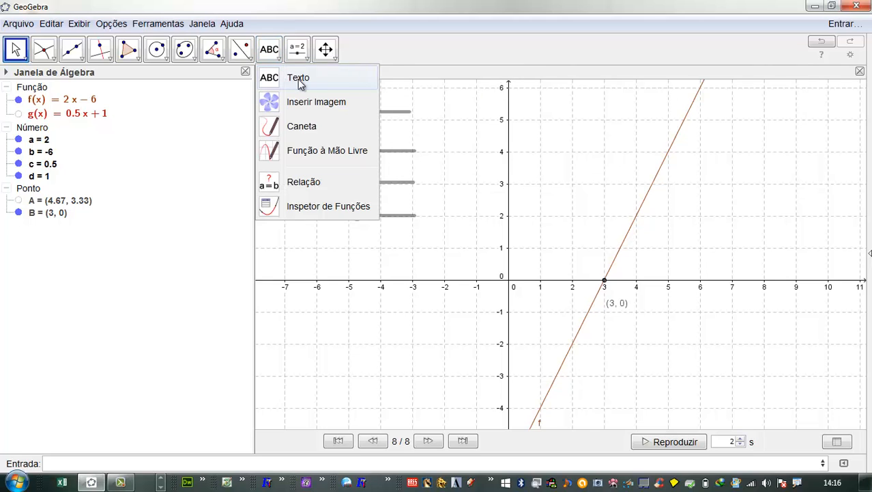
{"action": "left_click", "coordinate": [295, 79]}
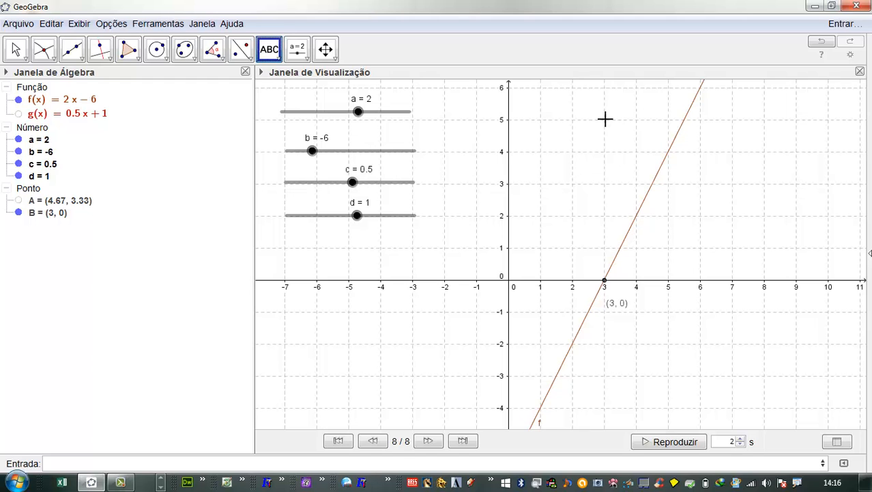
{"action": "left_click", "coordinate": [623, 118]}
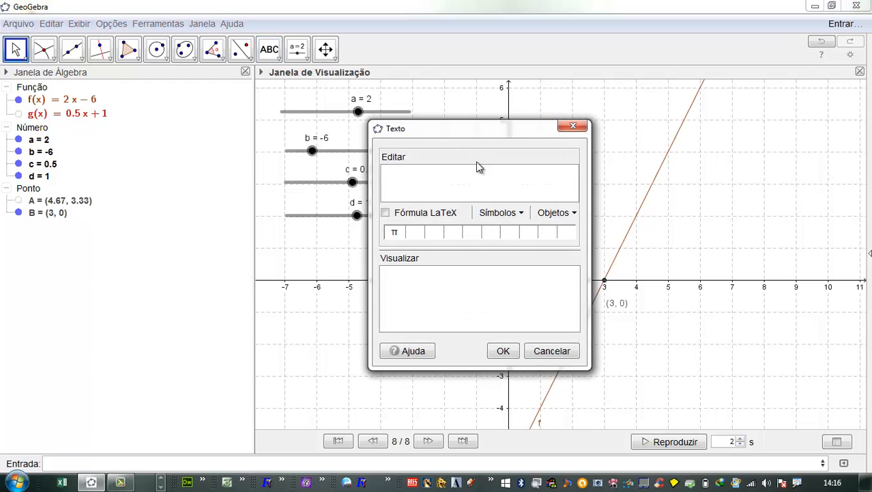
{"action": "left_click_drag", "start_coordinate": [458, 126], "coordinate": [259, 60]}
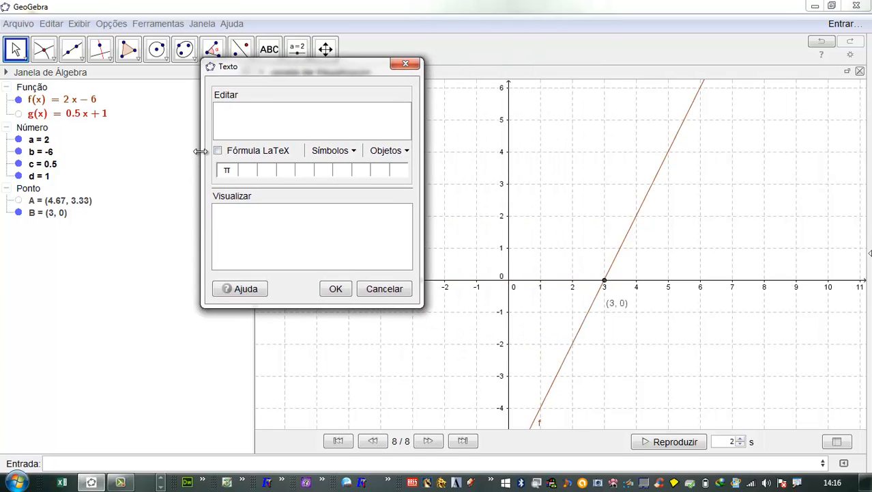
{"action": "left_click_drag", "start_coordinate": [200, 150], "coordinate": [25, 150]}
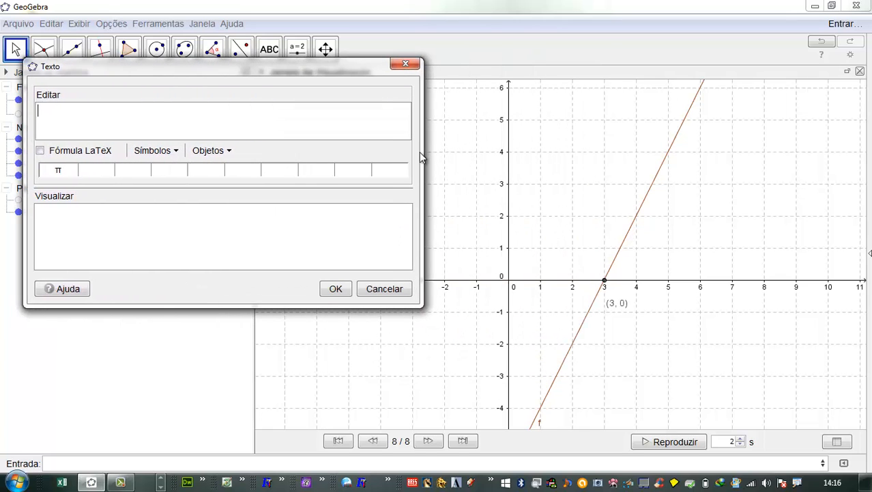
{"action": "left_click_drag", "start_coordinate": [423, 149], "coordinate": [827, 175]}
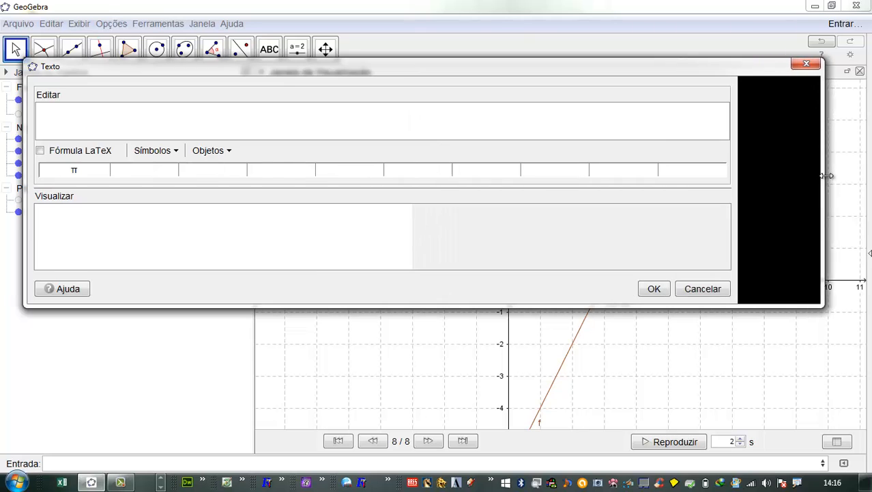
{"action": "left_click_drag", "start_coordinate": [498, 306], "coordinate": [489, 418]}
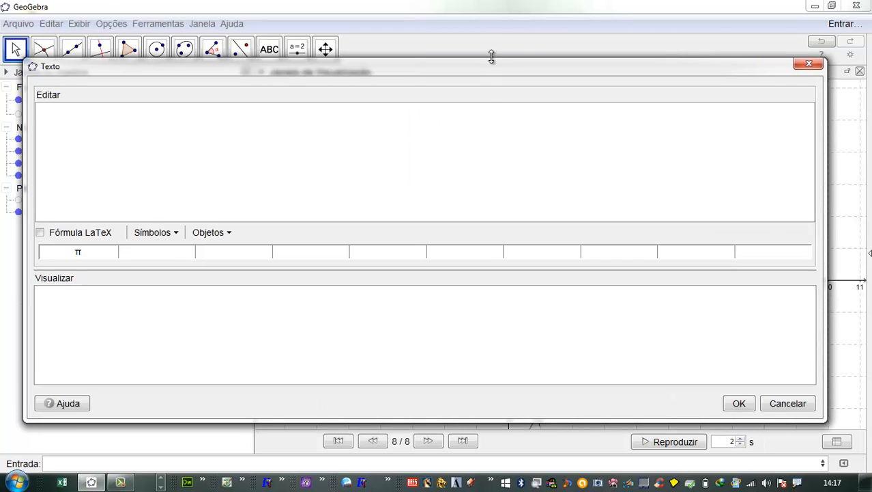
{"action": "left_click_drag", "start_coordinate": [491, 57], "coordinate": [488, 11]}
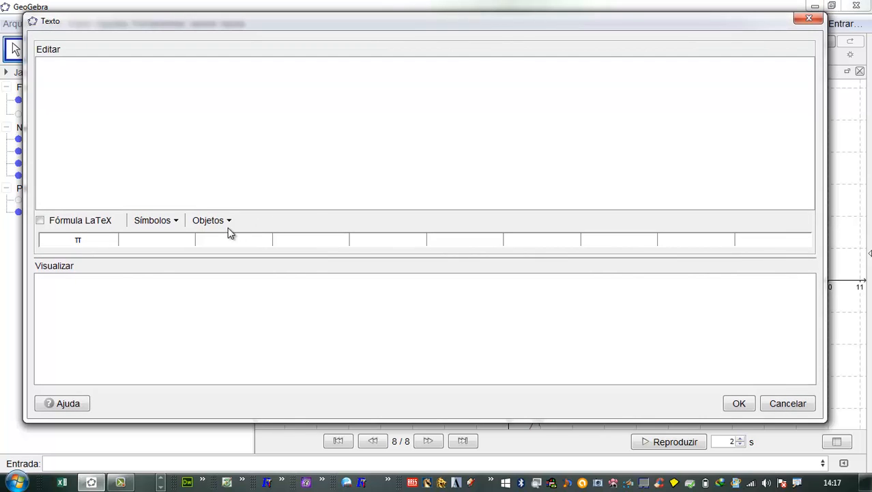
Enter the plain text "Este é um texto em GeoGebra" and check its preview
{"action": "left_click", "coordinate": [215, 170]}
{"action": "type", "text": "Este é "}
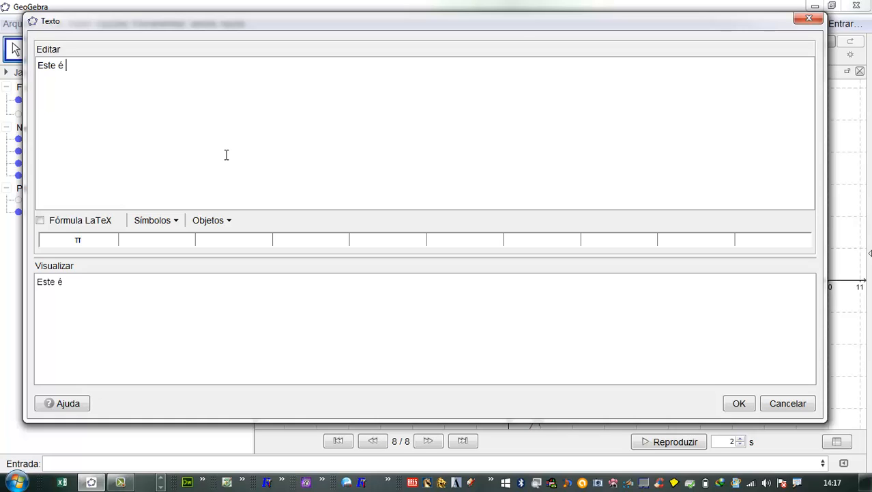
{"action": "type", "text": "um texto em GeoGebra"}
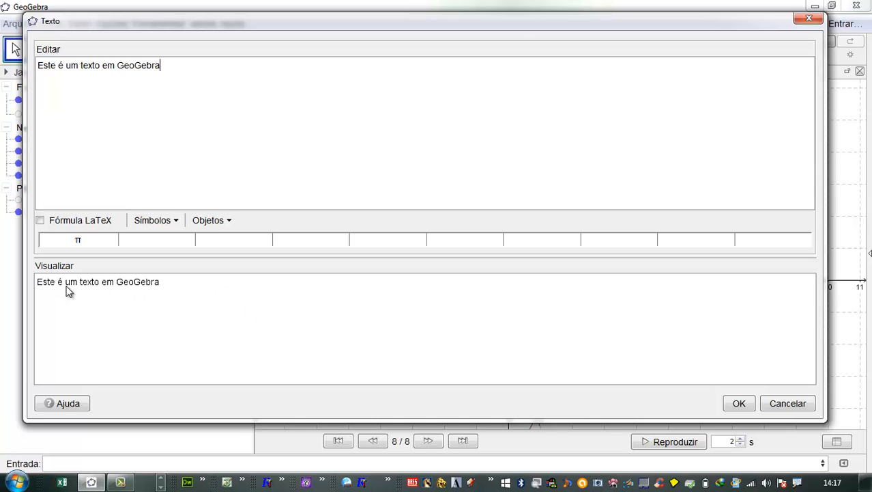
{"action": "left_click_drag", "start_coordinate": [39, 294], "coordinate": [154, 294]}
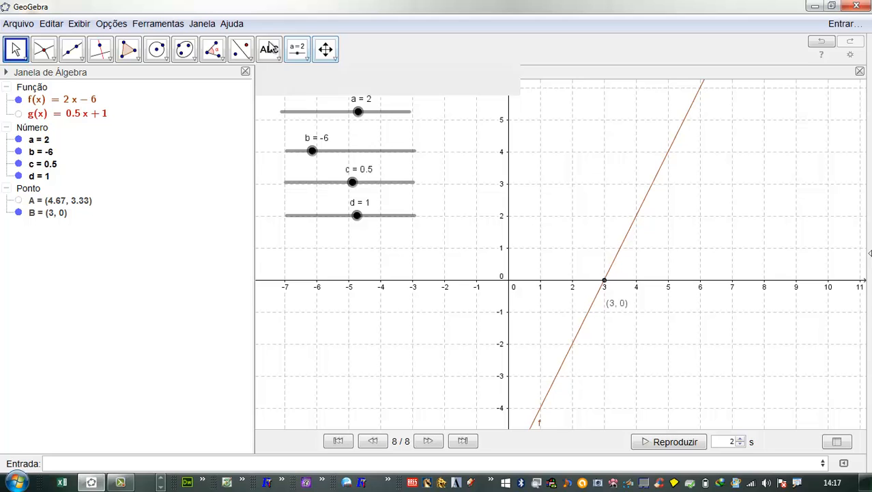
Start another text in the upper part of the graph, enlarge its dialog further and enable Fórmula LaTeX
{"action": "left_click", "coordinate": [270, 46]}
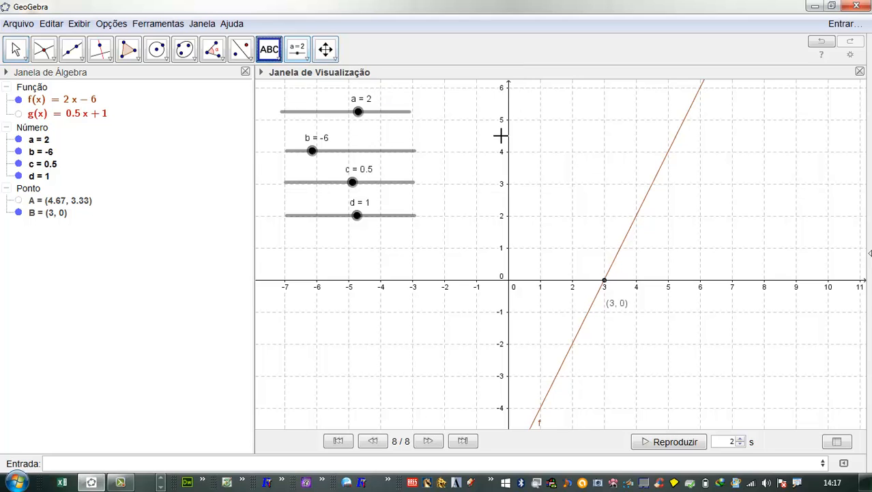
{"action": "left_click", "coordinate": [580, 113]}
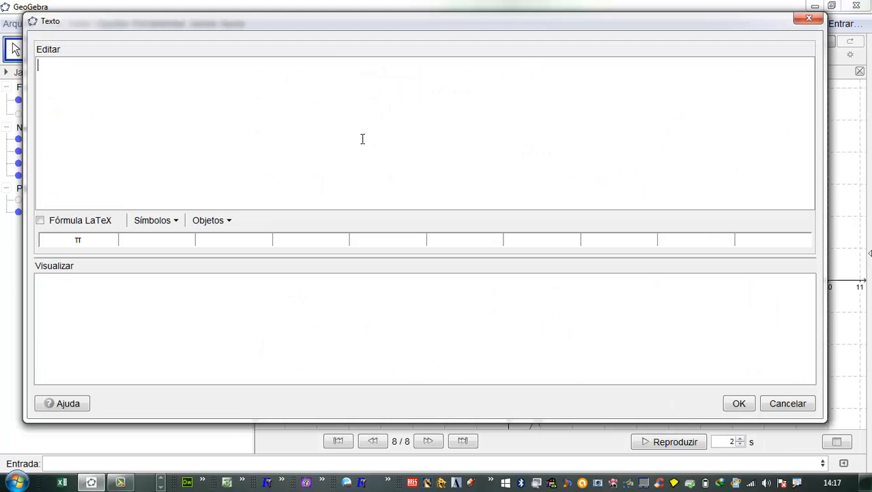
{"action": "left_click_drag", "start_coordinate": [826, 420], "coordinate": [867, 444]}
{"action": "left_click", "coordinate": [40, 235]}
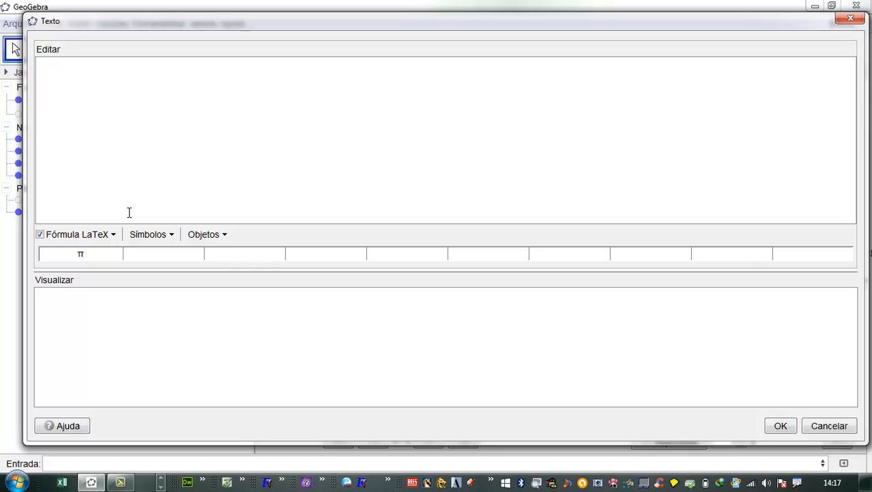
Enter "Esse é um texto em GeoGebra" as the LaTeX text
{"action": "left_click", "coordinate": [97, 71]}
{"action": "type", "text": "Esss"}
{"action": "key", "text": "BackSpace"}
{"action": "type", "text": "e é um "}
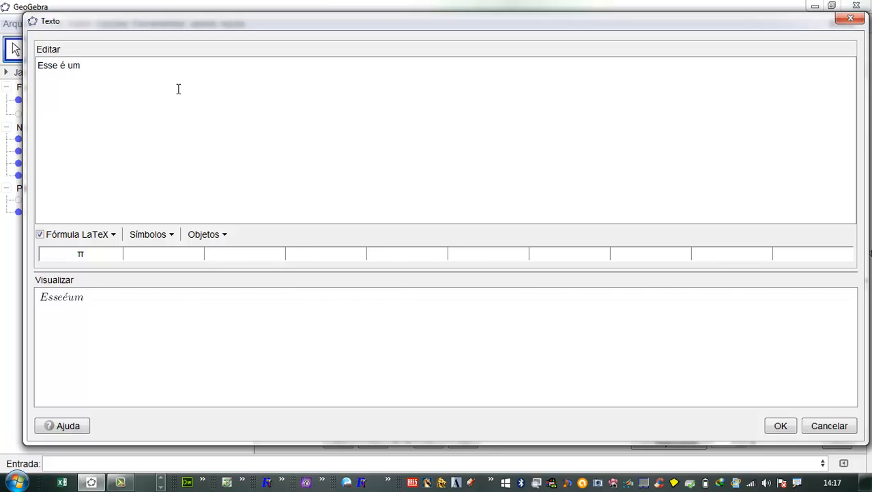
{"action": "type", "text": "texto em Geo"}
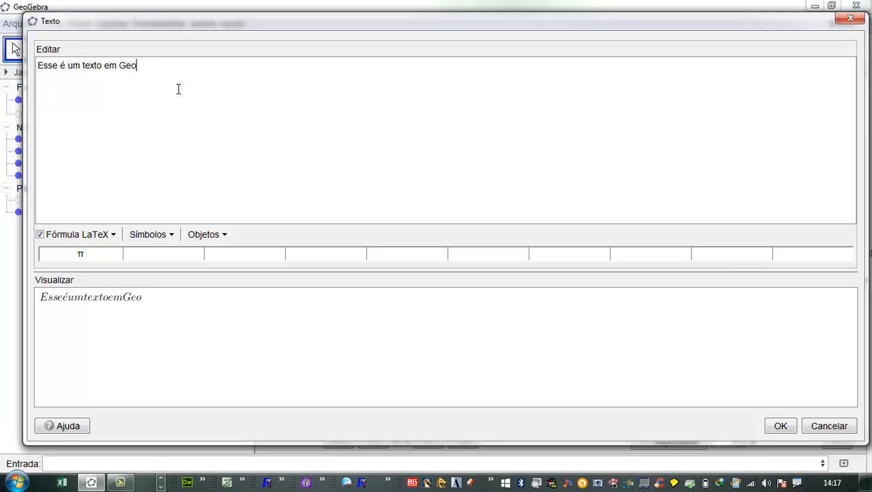
{"action": "type", "text": "Gebra"}
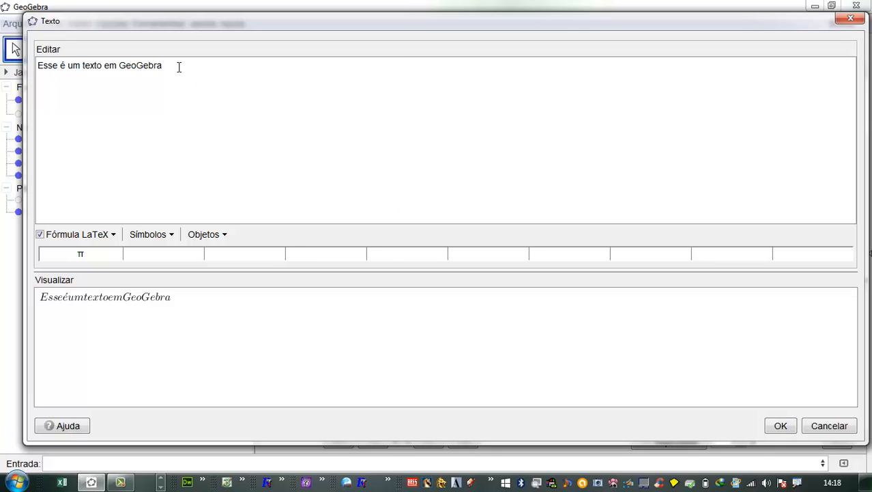
Insert the LaTeX space command \; between all the words of the sentence
{"action": "left_click", "coordinate": [59, 66]}
{"action": "left_click", "coordinate": [112, 235]}
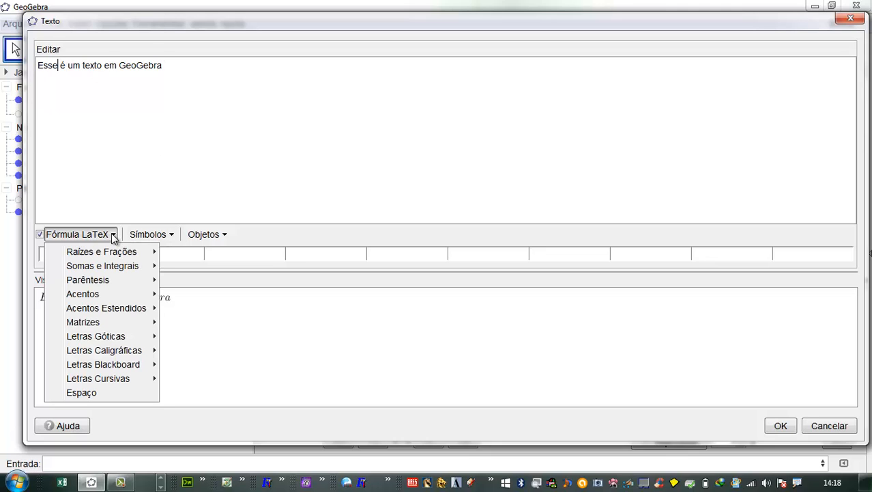
{"action": "left_click", "coordinate": [94, 396]}
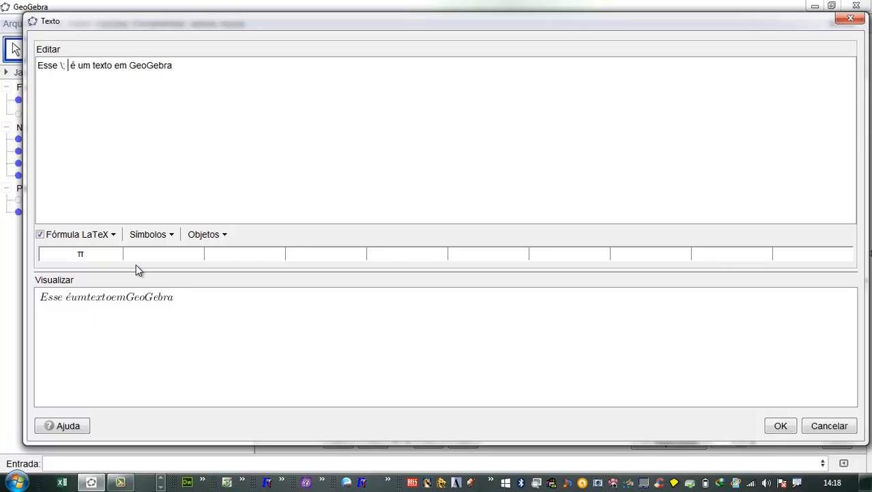
{"action": "left_click", "coordinate": [75, 65]}
{"action": "type", "text": "\\"}
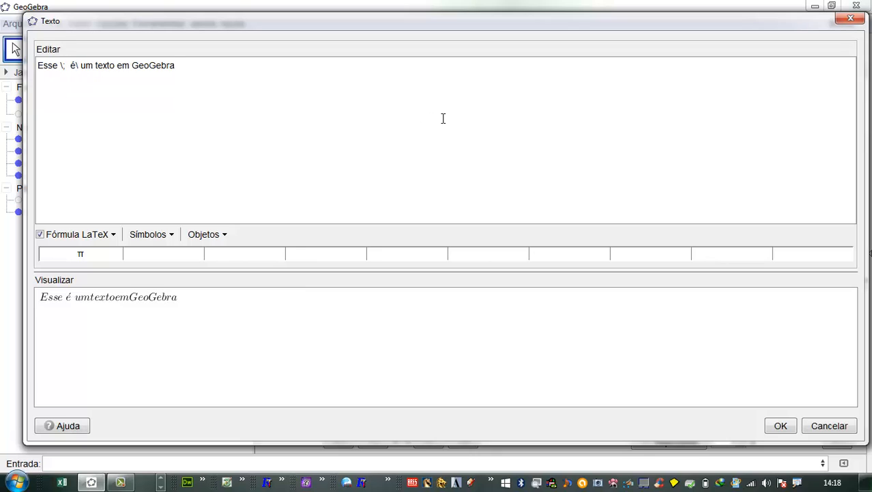
{"action": "type", "text": ";  é"}
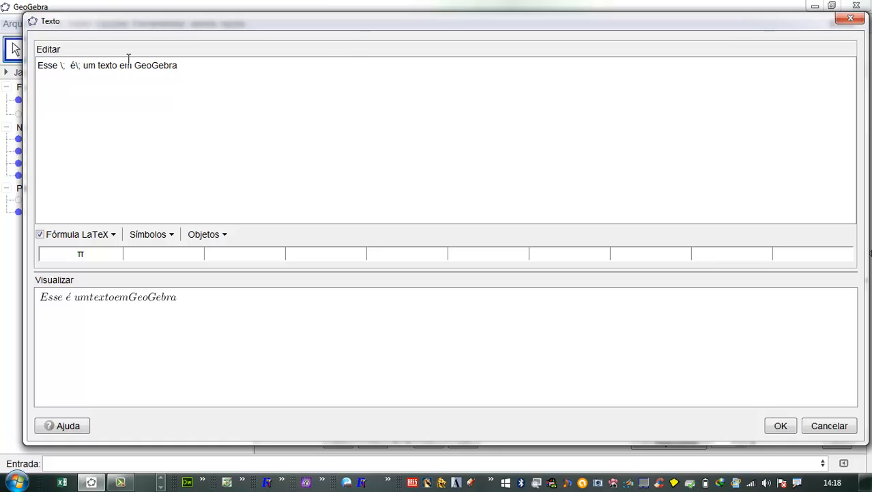
{"action": "type", "text": "\\;"}
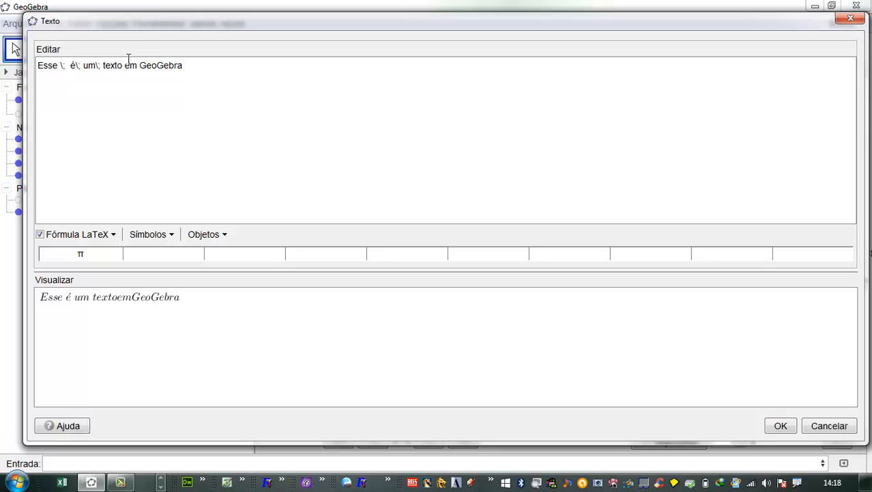
{"action": "left_click", "coordinate": [118, 67]}
{"action": "type", "text": "\\;"}
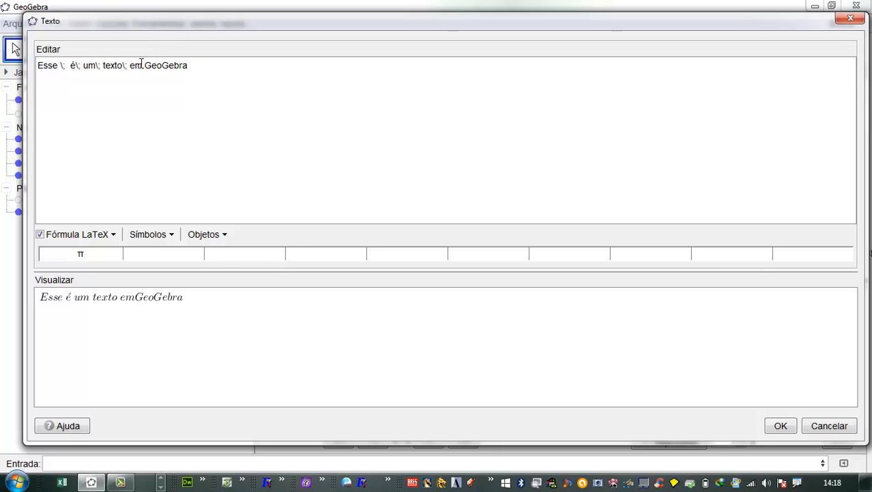
{"action": "left_click", "coordinate": [141, 65]}
{"action": "type", "text": "\\;"}
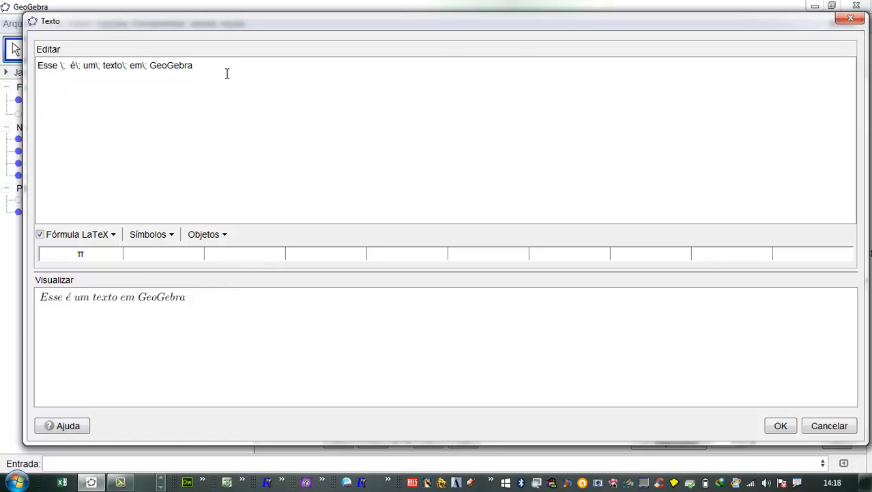
Replace the whole text with the title Estudo\;da\;Função\;Afim
{"action": "left_click_drag", "start_coordinate": [216, 66], "coordinate": [5, 71]}
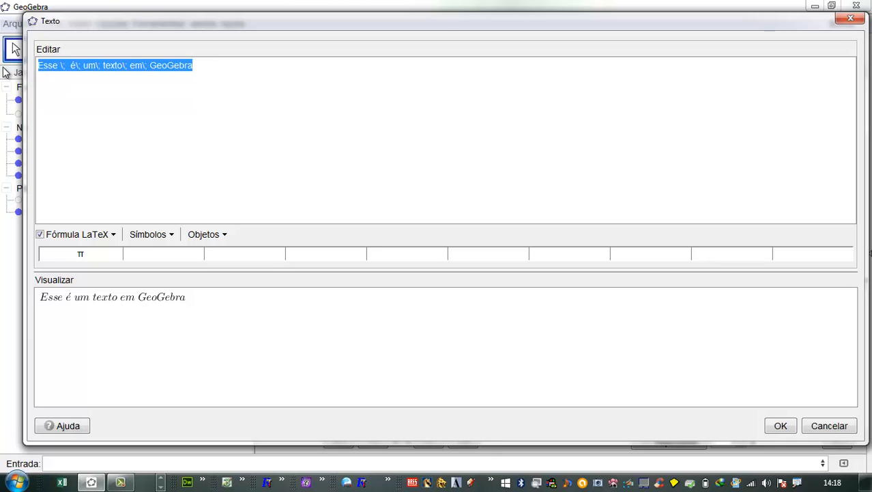
{"action": "type", "text": "Estudo"}
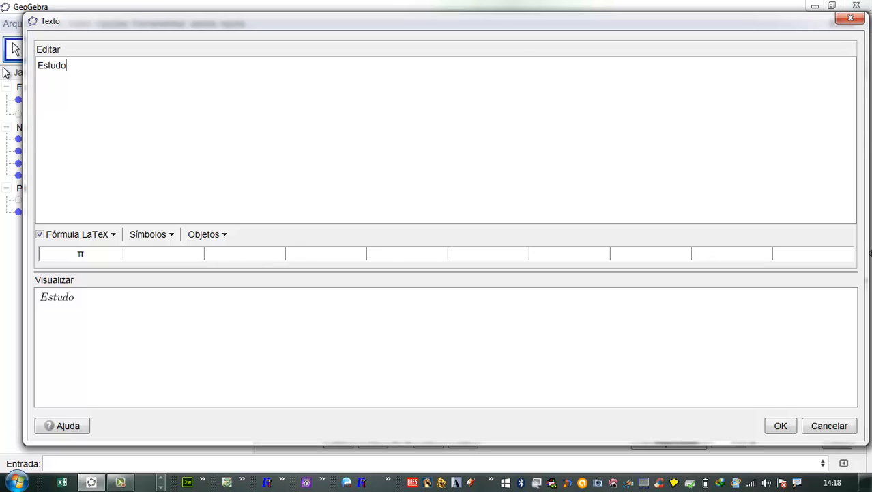
{"action": "type", "text": "\\;da\\;Fu"}
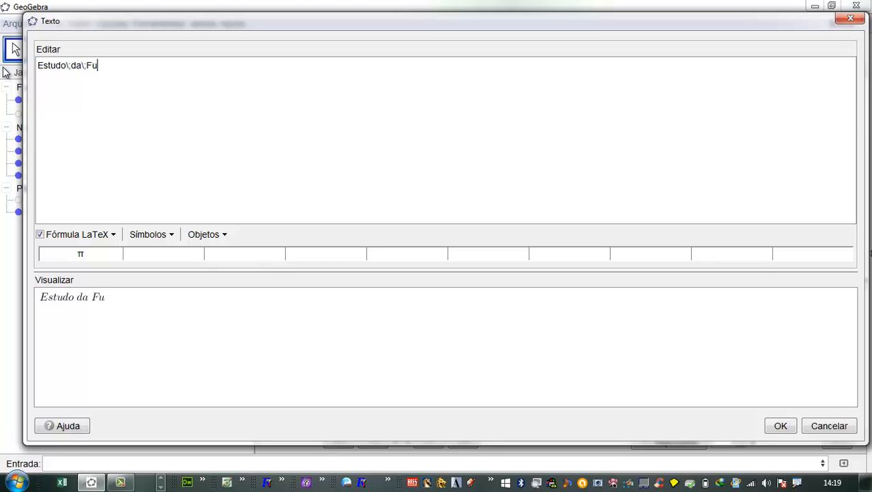
{"action": "type", "text": "nção\\;Afim"}
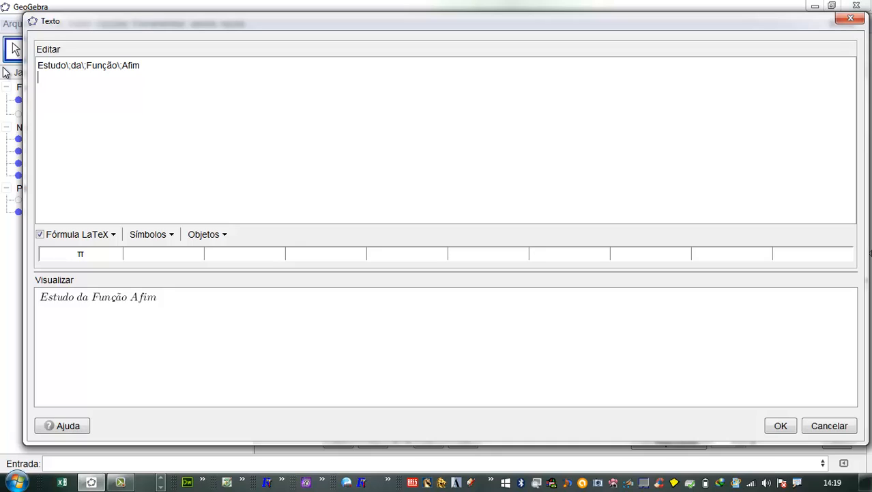
Try a second line reading "tststs" under the title without a LaTeX line break, and remove it again
{"action": "type", "text": "tststs"}
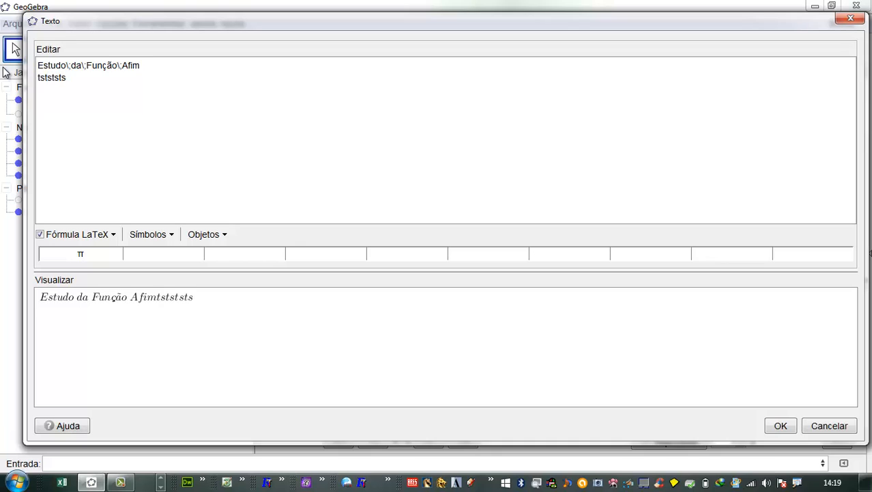
{"action": "key", "text": "BackSpace"}
{"action": "key", "text": "BackSpace"}
{"action": "key", "text": "BackSpace"}
{"action": "key", "text": "BackSpace"}
{"action": "key", "text": "BackSpace"}
{"action": "key", "text": "BackSpace"}
{"action": "key", "text": "BackSpace"}
{"action": "key", "text": "BackSpace"}
{"action": "key", "text": "BackSpace"}
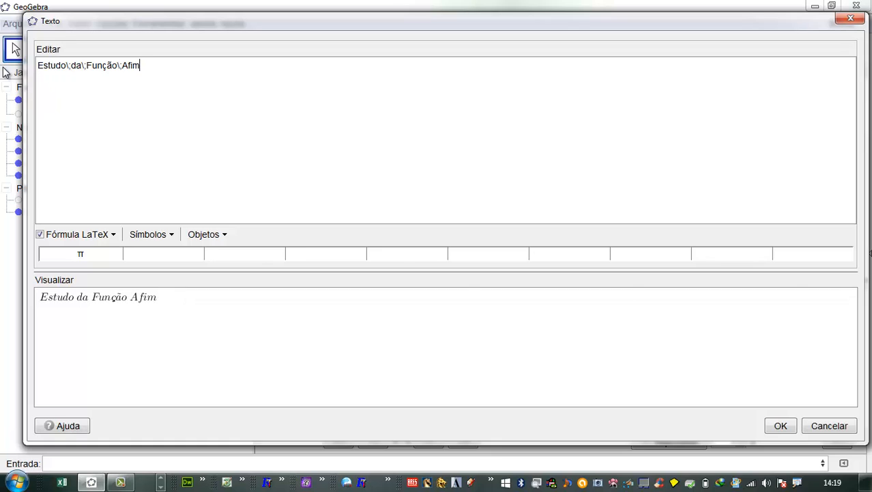
End the title line with the LaTeX line break \\ and add a second line f(x)= followed by the linked object f
{"action": "type", "text": "\\\\"}
{"action": "type", "text": "f("}
{"action": "type", "text": "x)"}
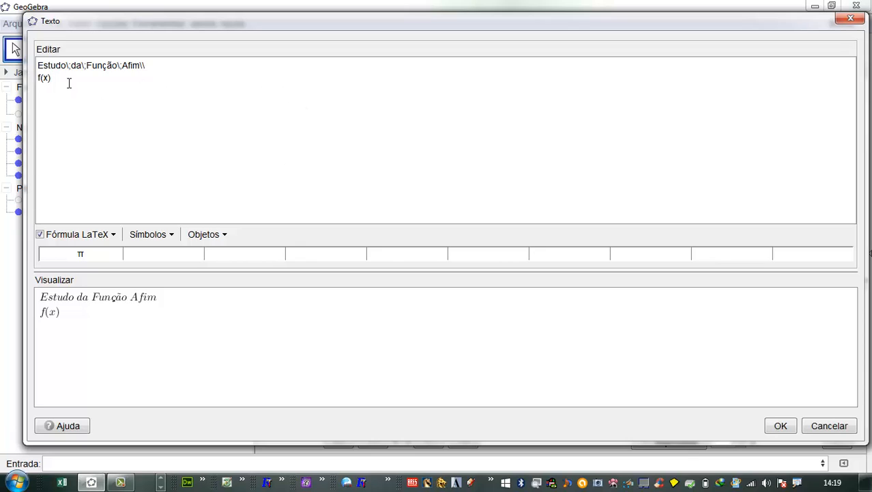
{"action": "left_click_drag", "start_coordinate": [52, 79], "coordinate": [2, 83]}
{"action": "key", "text": "BackSpace"}
{"action": "type", "text": "f(x)="}
{"action": "left_click", "coordinate": [222, 235]}
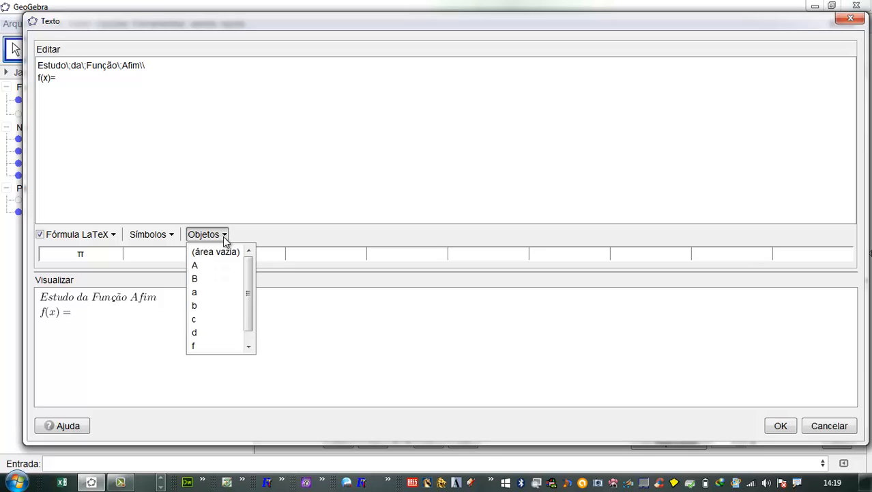
{"action": "left_click", "coordinate": [195, 346]}
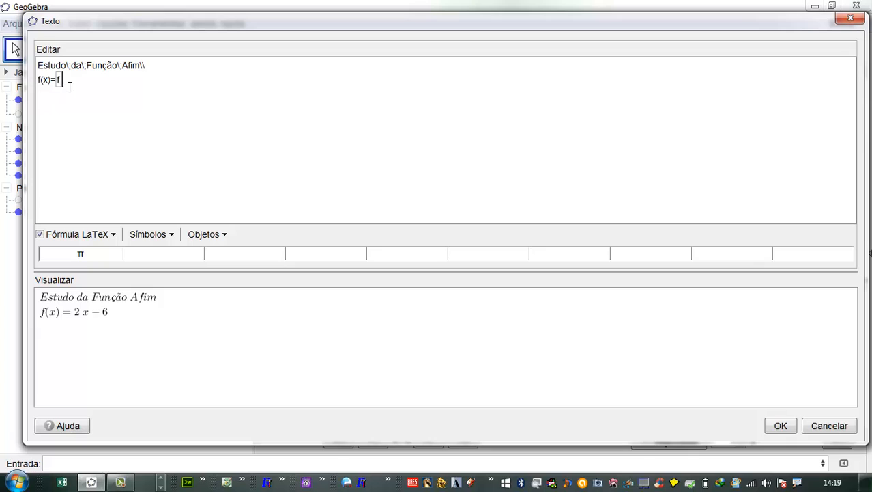
Compare the f(x)= line with the function in the graph by moving the text dialog out of the way and back
{"action": "left_click_drag", "start_coordinate": [56, 80], "coordinate": [37, 82]}
{"action": "left_click_drag", "start_coordinate": [389, 25], "coordinate": [407, 327]}
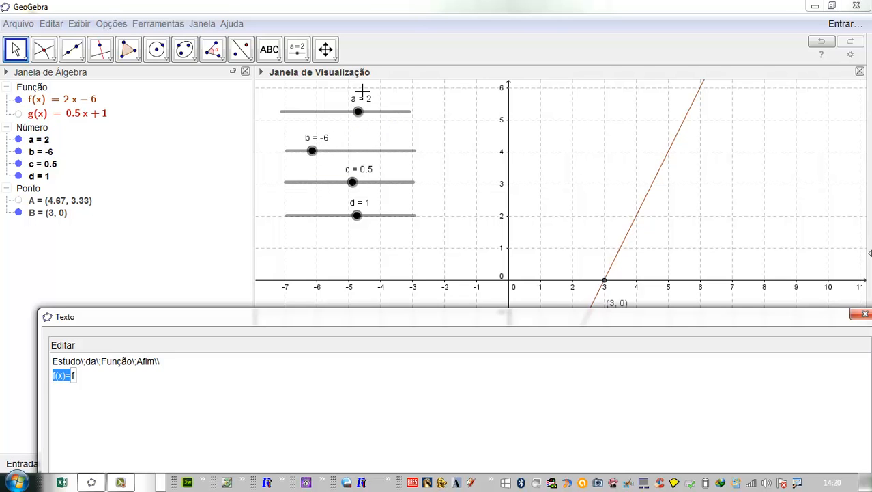
{"action": "left_click_drag", "start_coordinate": [380, 317], "coordinate": [366, 50]}
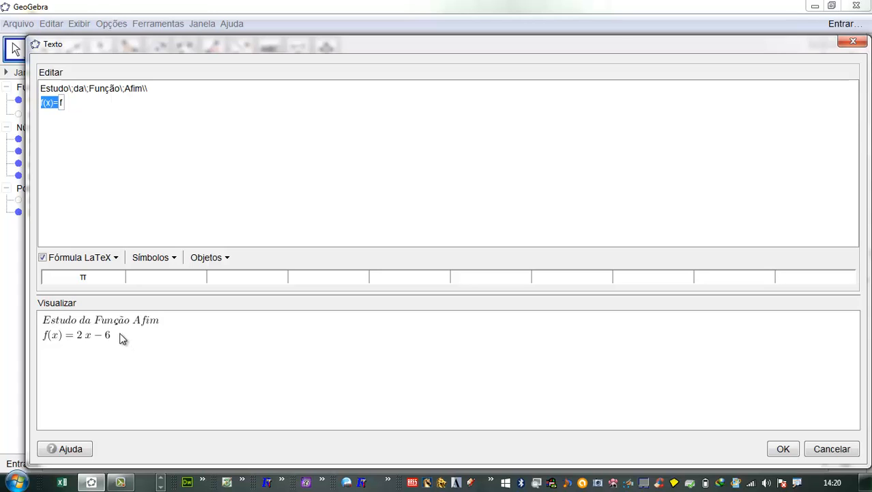
End the f(x)= line with the LaTeX break \\ and add a third line reading Determinado\;o\;zero\;da\;função\\
{"action": "left_click", "coordinate": [99, 112]}
{"action": "key", "text": "Return"}
{"action": "type", "text": "Determinado"}
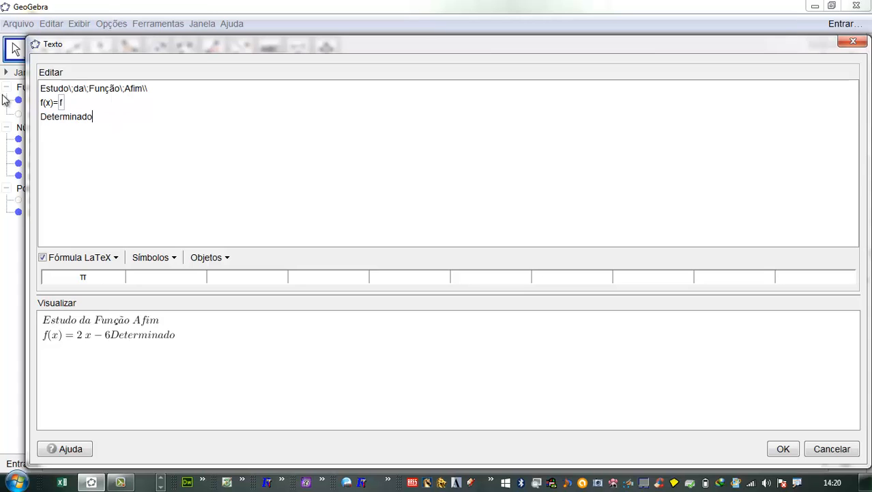
{"action": "left_click", "coordinate": [71, 103]}
{"action": "type", "text": "\\\\"}
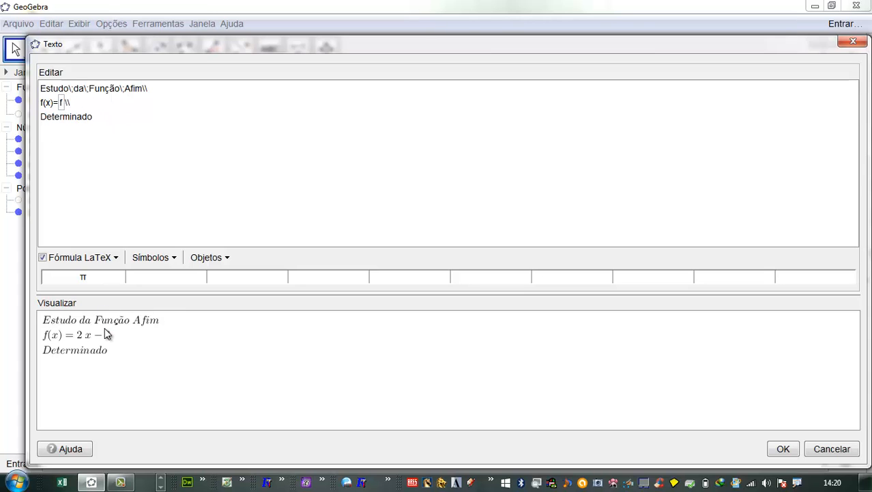
{"action": "left_click", "coordinate": [104, 121]}
{"action": "type", "text": "\\;"}
{"action": "type", "text": "o\\;zero"}
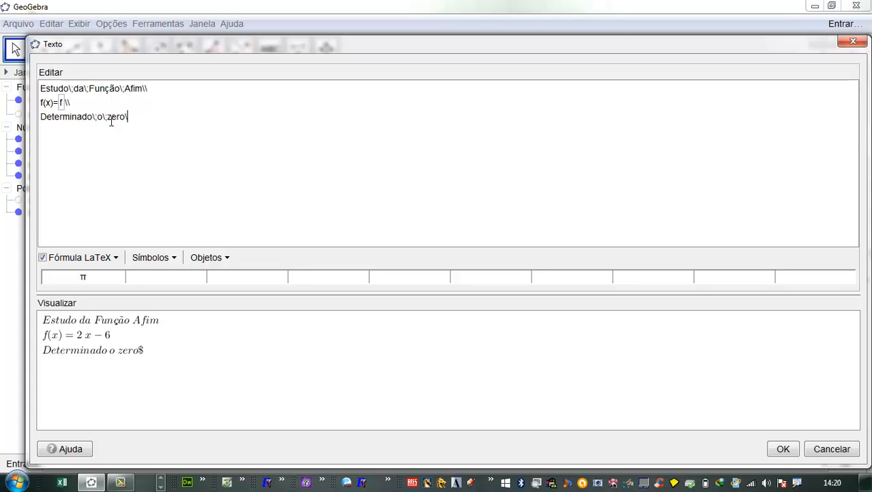
{"action": "type", "text": "\\;da\\;função\\\\"}
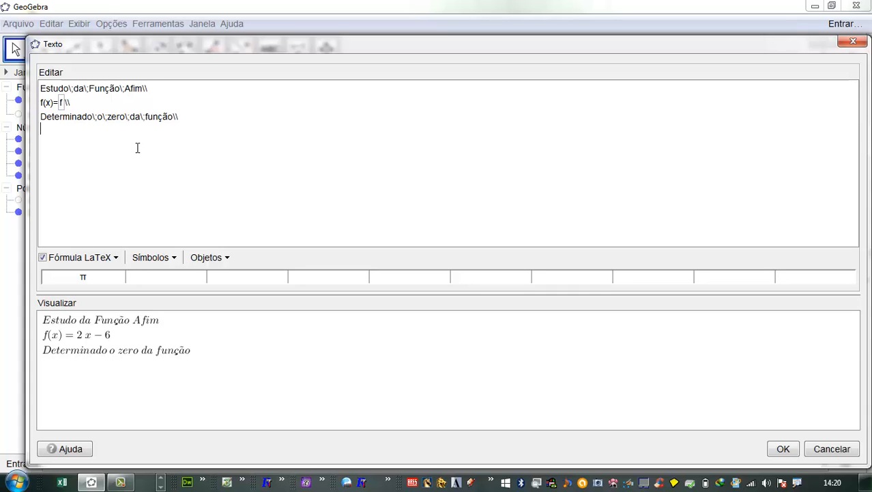
Add a line with the linked object f followed by =0\\, keeping the current Windows colour scheme and suppressing its message
{"action": "left_click", "coordinate": [227, 260]}
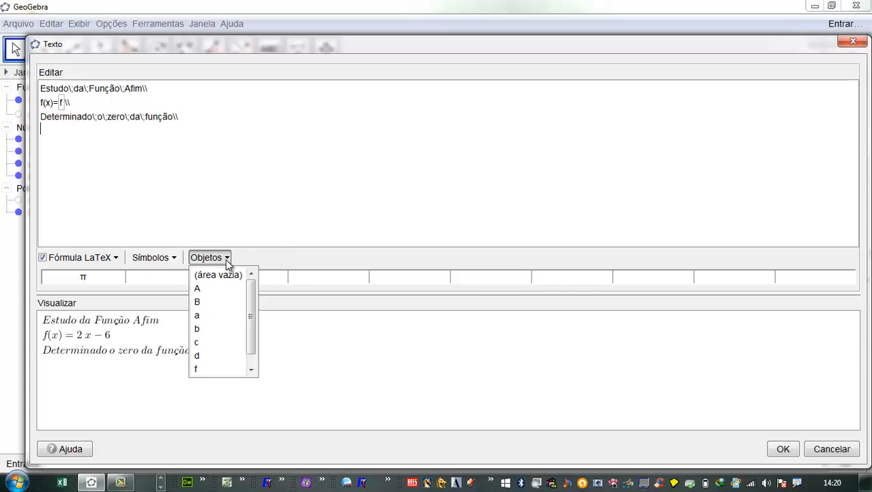
{"action": "left_click", "coordinate": [196, 369]}
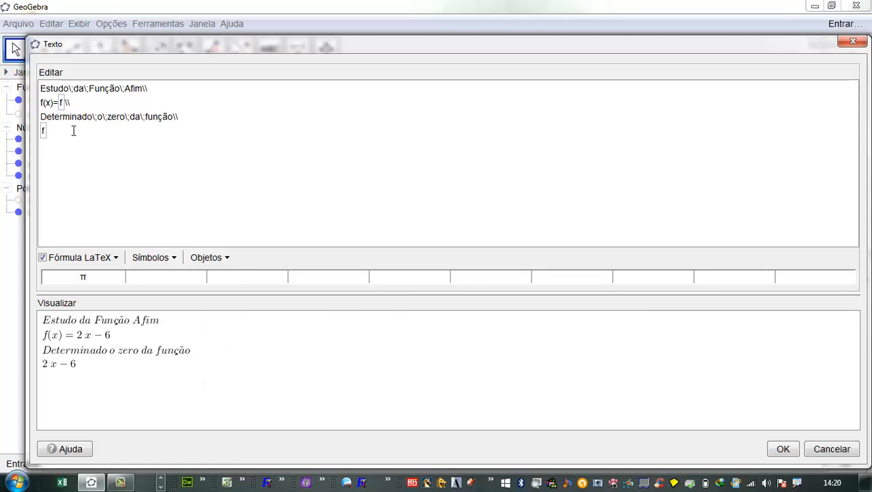
{"action": "type", "text": "=0"}
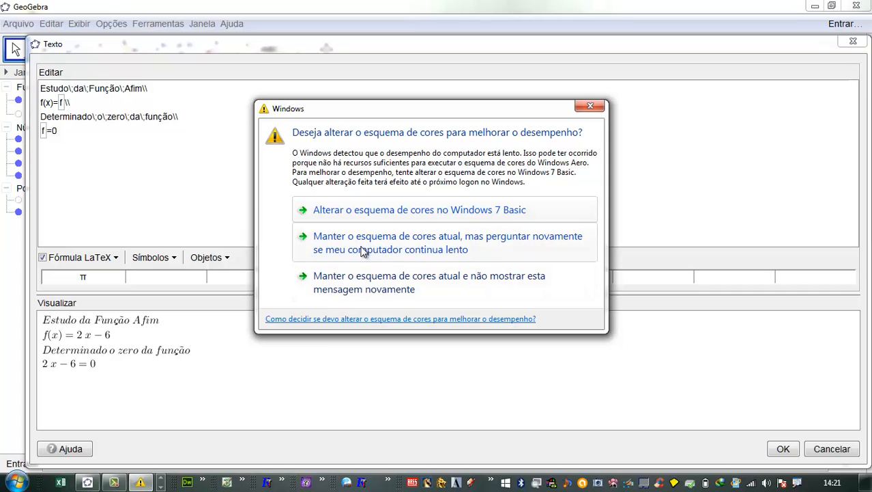
{"action": "left_click", "coordinate": [364, 287]}
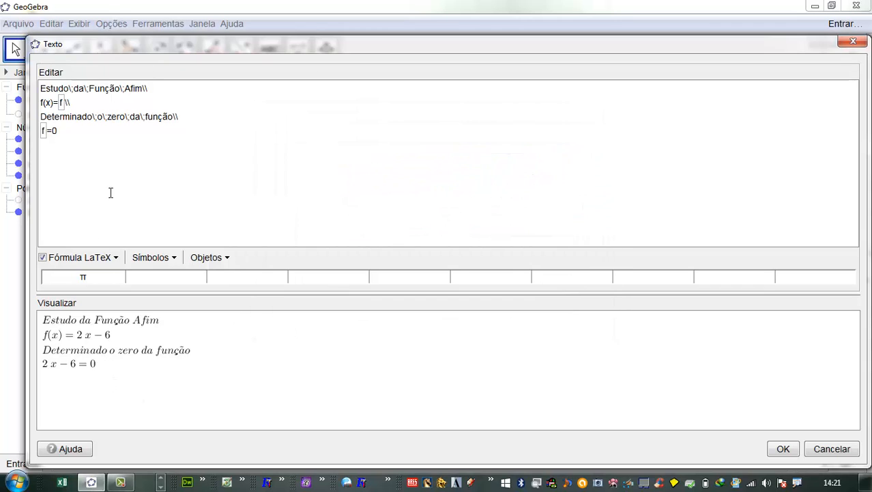
{"action": "type", "text": "\\\\"}
Add the line a x = -b \\, using the linked object a and the linked object b negated inside its box
{"action": "left_click", "coordinate": [227, 258]}
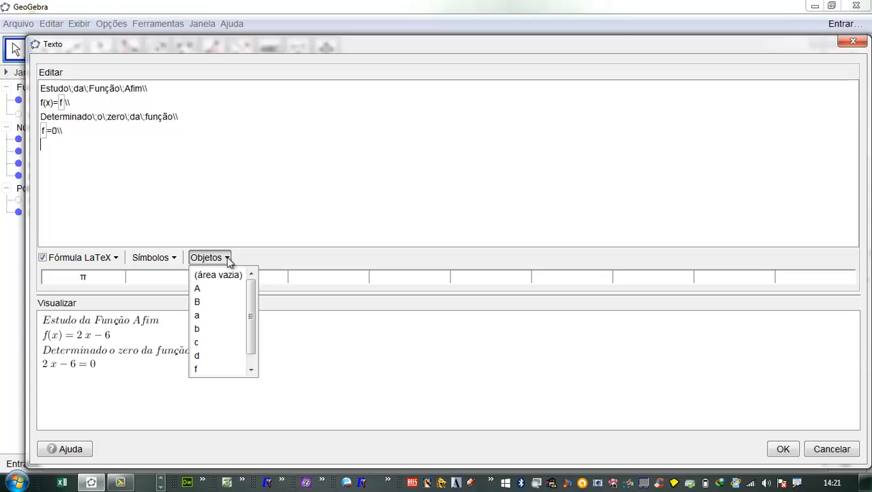
{"action": "left_click", "coordinate": [198, 315]}
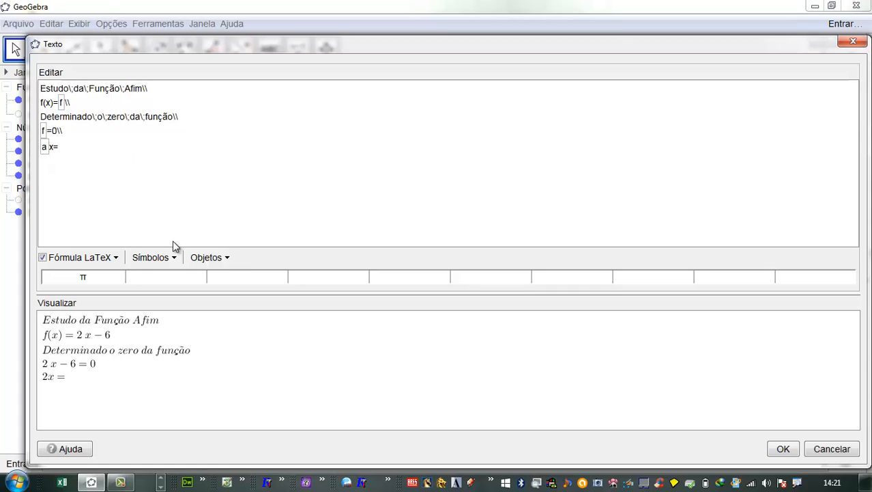
{"action": "left_click", "coordinate": [229, 259]}
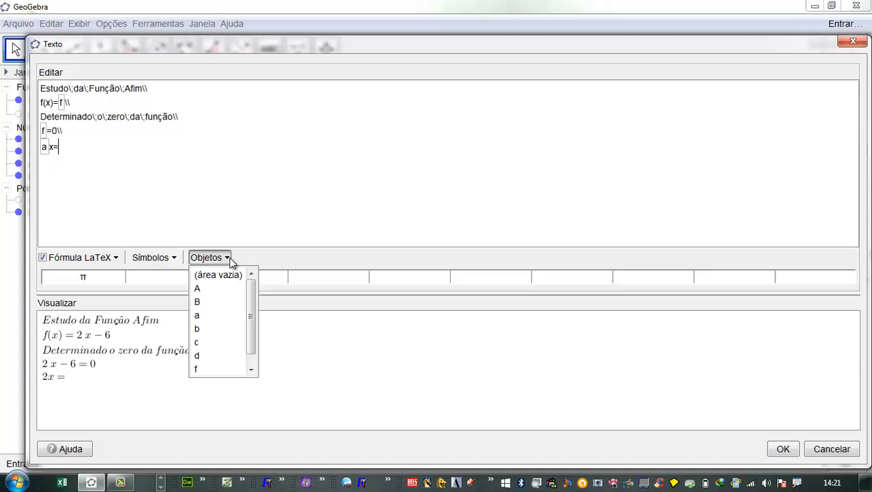
{"action": "left_click", "coordinate": [201, 329]}
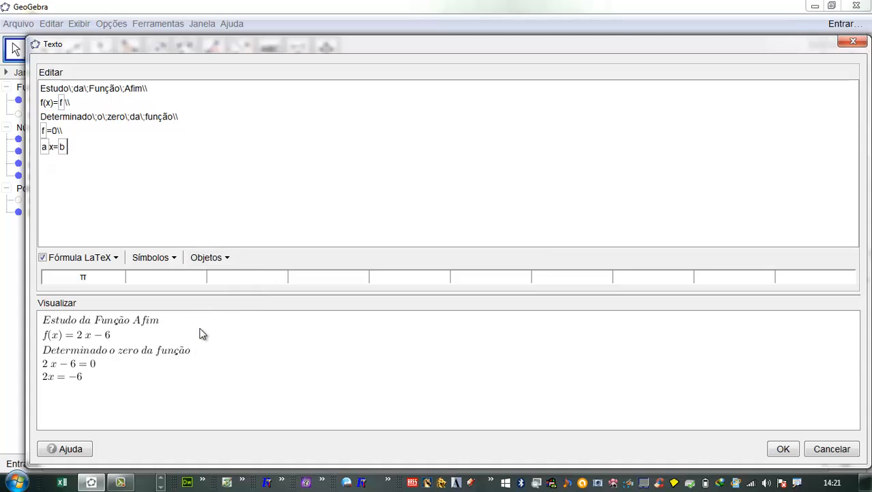
{"action": "left_click", "coordinate": [60, 148]}
{"action": "type", "text": "-"}
{"action": "left_click", "coordinate": [112, 151]}
{"action": "type", "text": "\\\\"}
Start a new line with x= and insert the LaTeX fraction template \frac{a}{b} after it
{"action": "left_click", "coordinate": [53, 158]}
{"action": "left_click", "coordinate": [116, 260]}
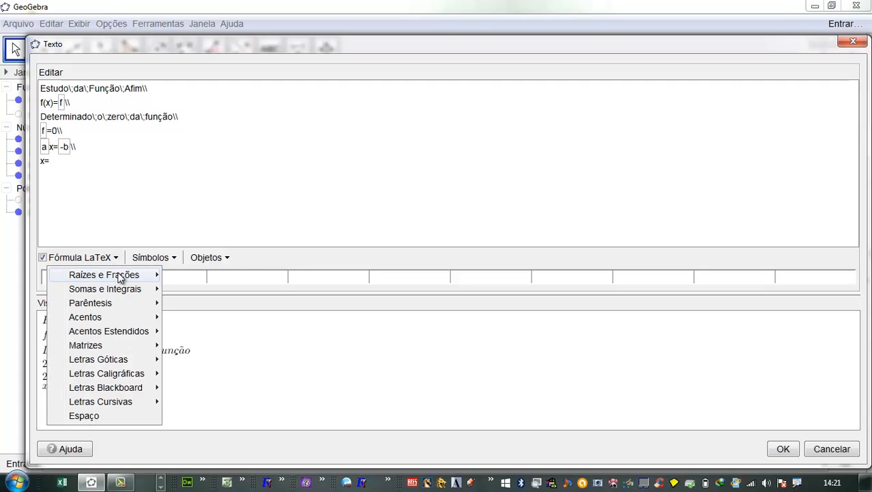
{"action": "mouse_move", "coordinate": [124, 275]}
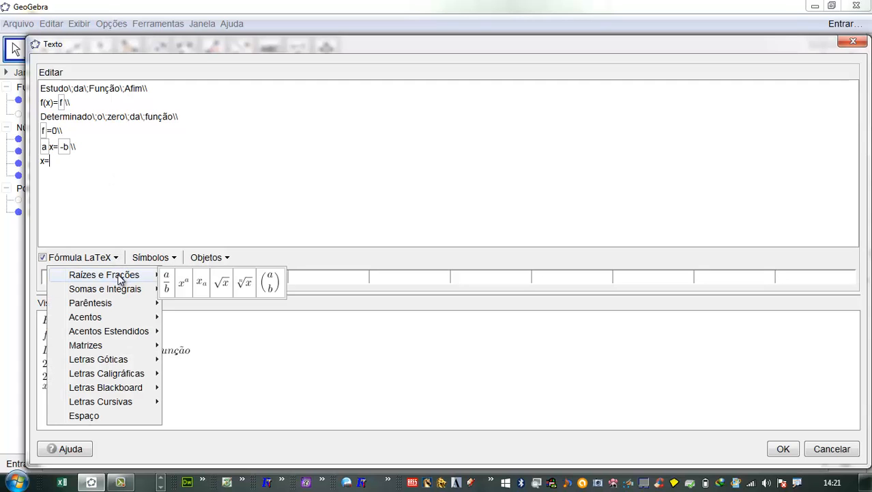
{"action": "left_click", "coordinate": [168, 280]}
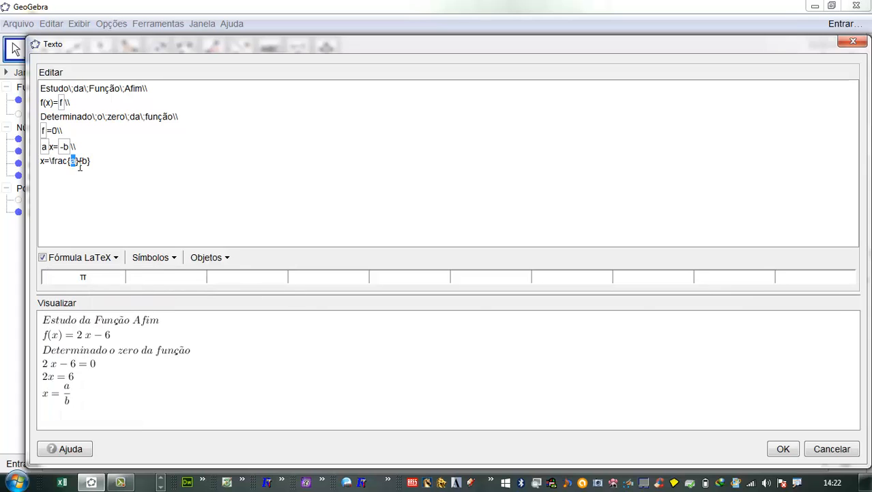
Replace the fraction's placeholders with the linked expression -b as numerator and the linked object a as denominator
{"action": "double_click", "coordinate": [80, 168]}
{"action": "double_click", "coordinate": [73, 164]}
{"action": "left_click", "coordinate": [228, 257]}
{"action": "left_click", "coordinate": [198, 328]}
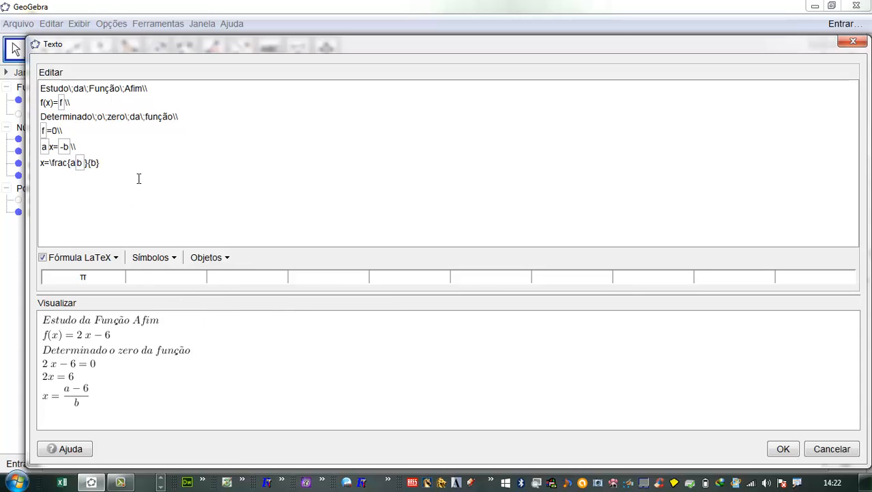
{"action": "key", "text": "BackSpace"}
{"action": "type", "text": "-"}
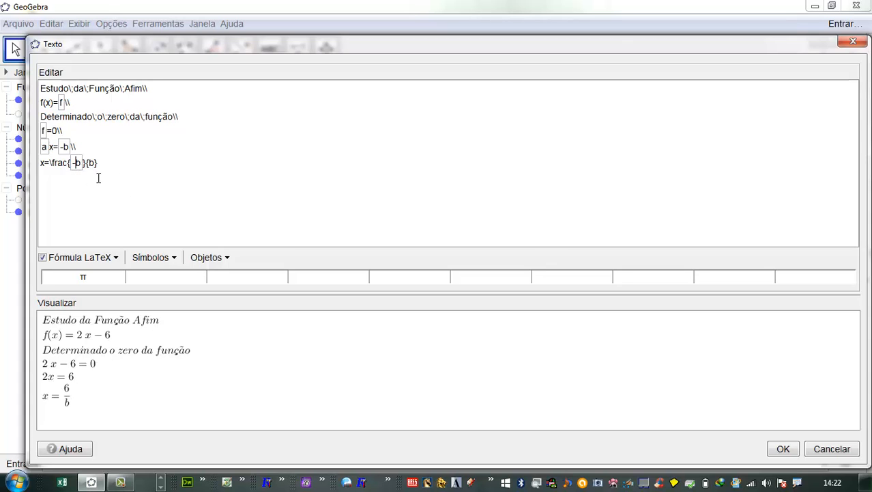
{"action": "key", "text": "BackSpace"}
{"action": "left_click", "coordinate": [222, 257]}
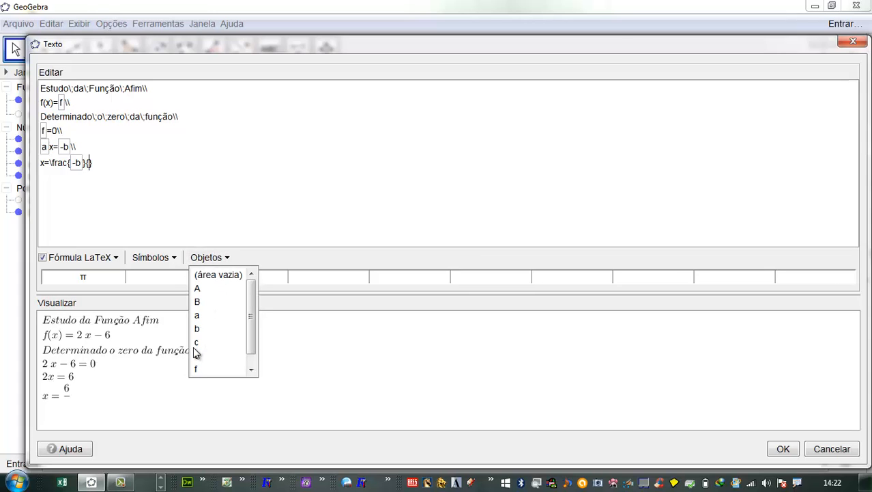
{"action": "left_click", "coordinate": [199, 316]}
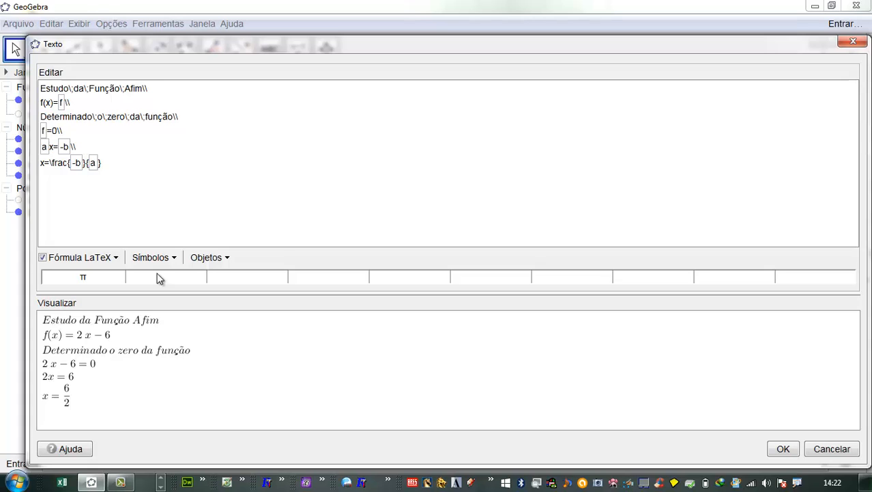
End the fraction line with \\, add a final line x= with the linked expression -b/a, and confirm the text
{"action": "type", "text": "\\\\"}
{"action": "key", "text": "Return"}
{"action": "type", "text": "x="}
{"action": "left_click", "coordinate": [228, 259]}
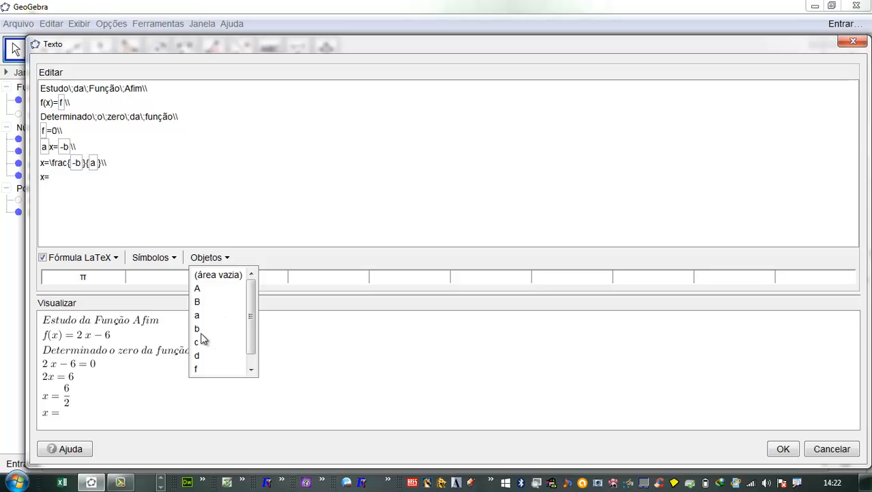
{"action": "left_click", "coordinate": [201, 330]}
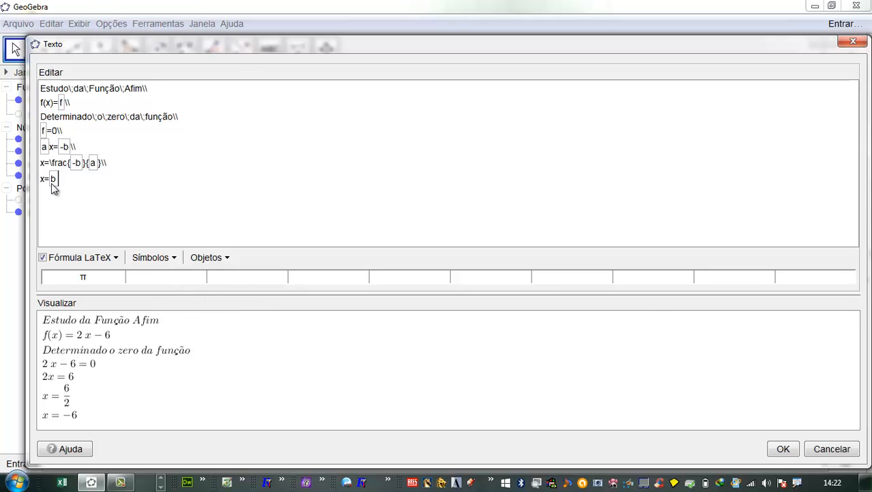
{"action": "type", "text": "-b/"}
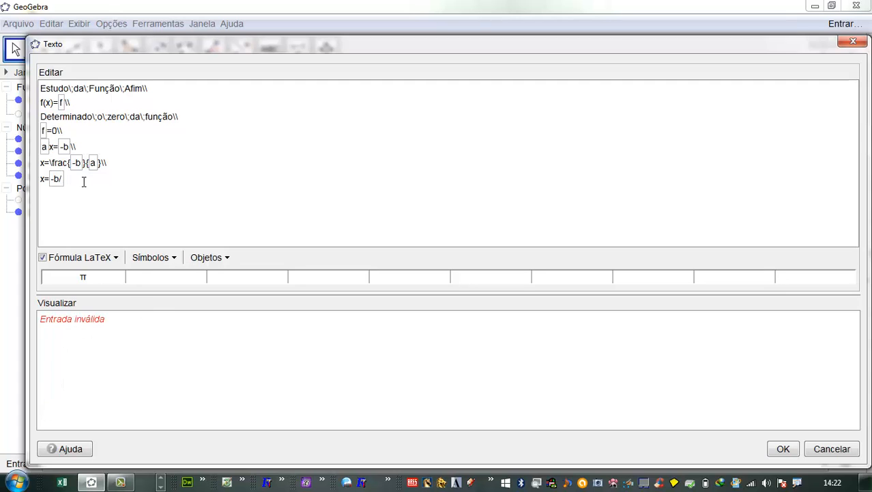
{"action": "type", "text": "a"}
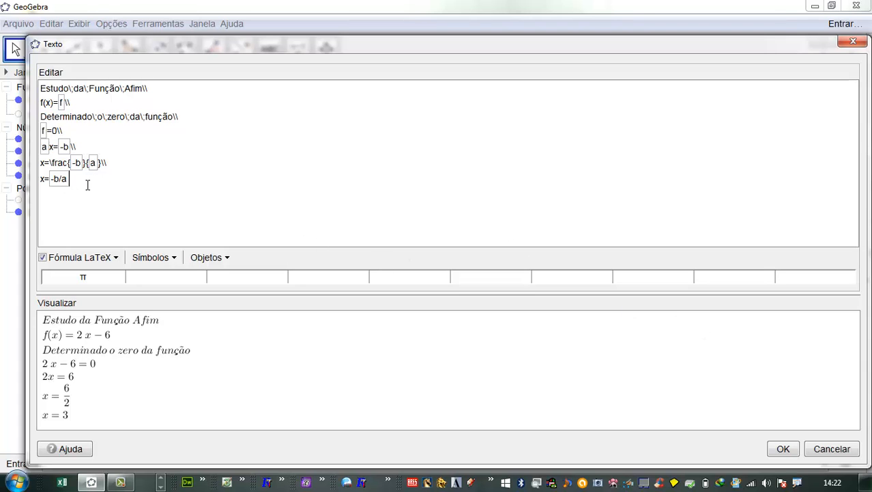
{"action": "left_click", "coordinate": [784, 447]}
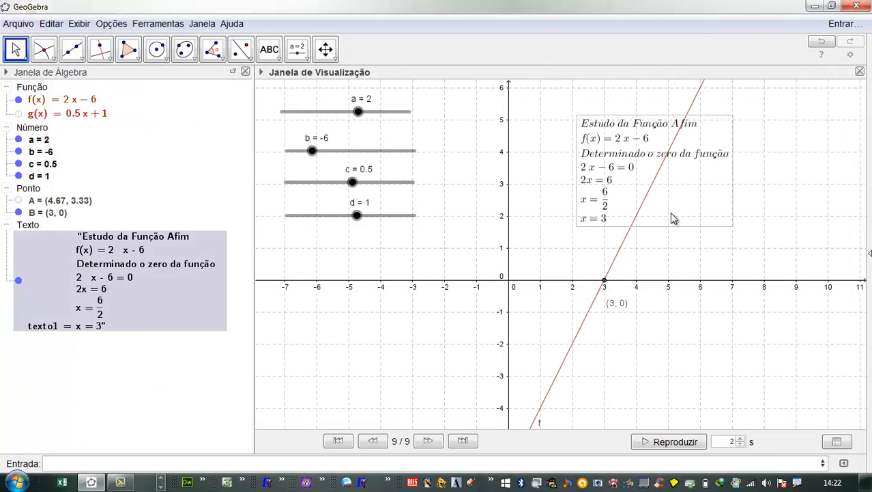
Shift the text block up and to the left in the graph and try slider a, leaving it at 2
{"action": "left_click_drag", "start_coordinate": [609, 143], "coordinate": [573, 129]}
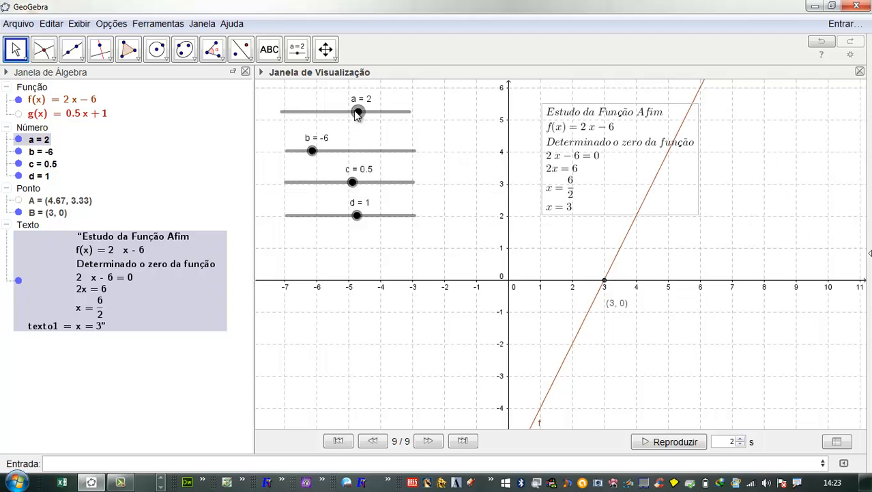
{"action": "mouse_move", "coordinate": [356, 114]}
{"action": "left_mouse_down"}
{"action": "mouse_move", "coordinate": [346, 114]}
{"action": "mouse_move", "coordinate": [373, 123]}
{"action": "mouse_move", "coordinate": [360, 121]}
{"action": "left_mouse_up"}
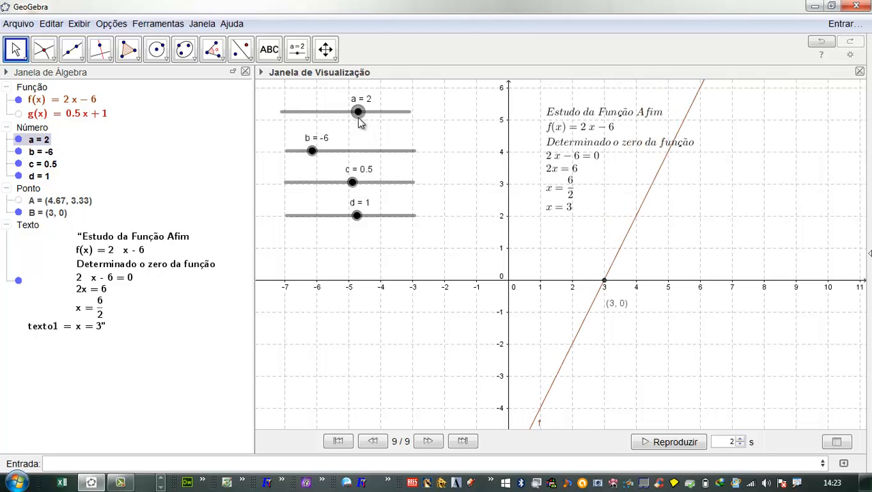
In the text's properties, keep the Serif font and set the text size to Médio
{"action": "right_click", "coordinate": [602, 149]}
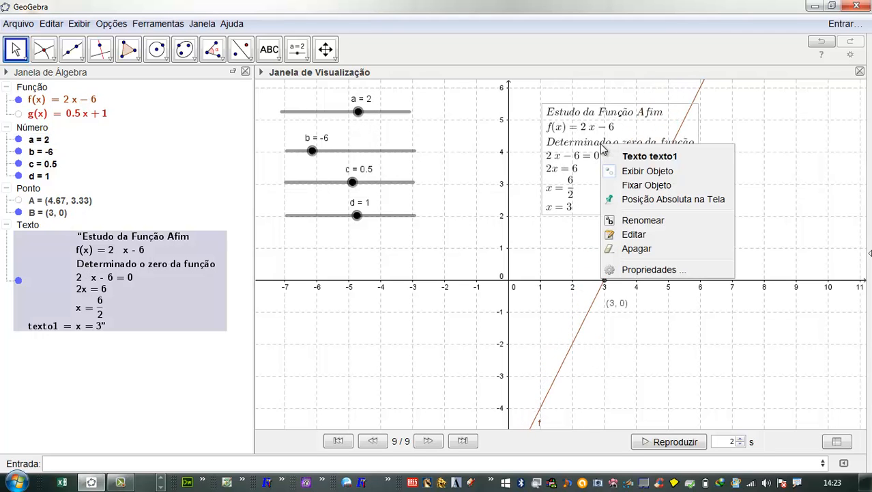
{"action": "left_click", "coordinate": [637, 269]}
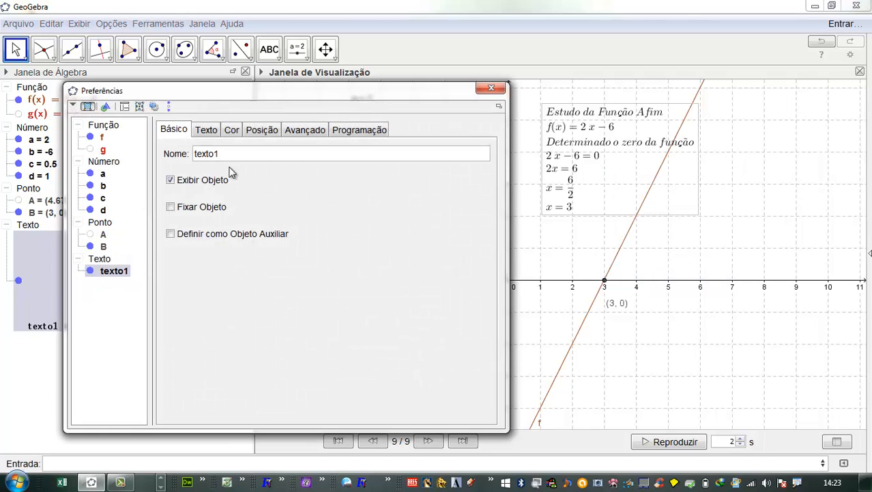
{"action": "left_click", "coordinate": [214, 132]}
{"action": "left_click", "coordinate": [218, 150]}
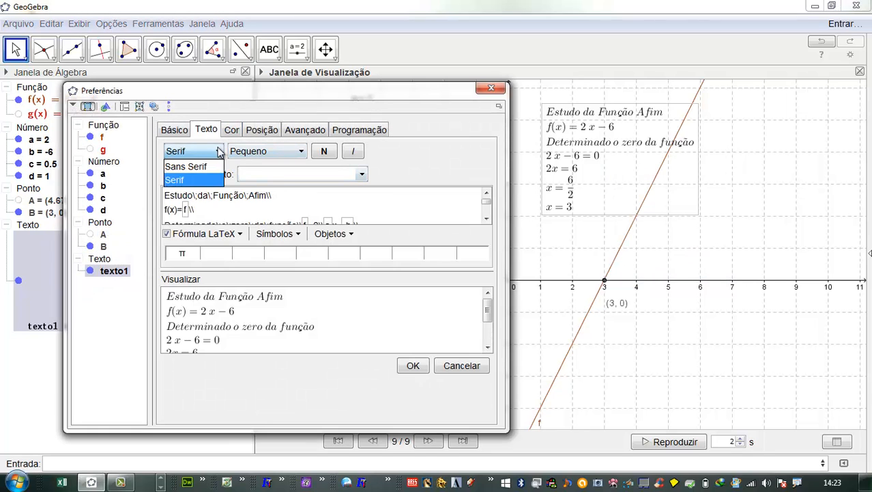
{"action": "left_click", "coordinate": [218, 153]}
{"action": "left_click", "coordinate": [218, 151]}
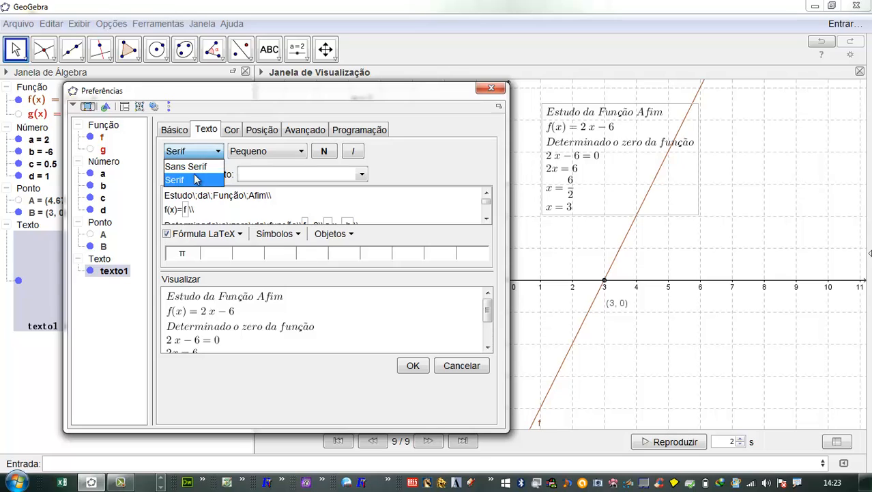
{"action": "left_click", "coordinate": [170, 180]}
{"action": "left_click", "coordinate": [274, 153]}
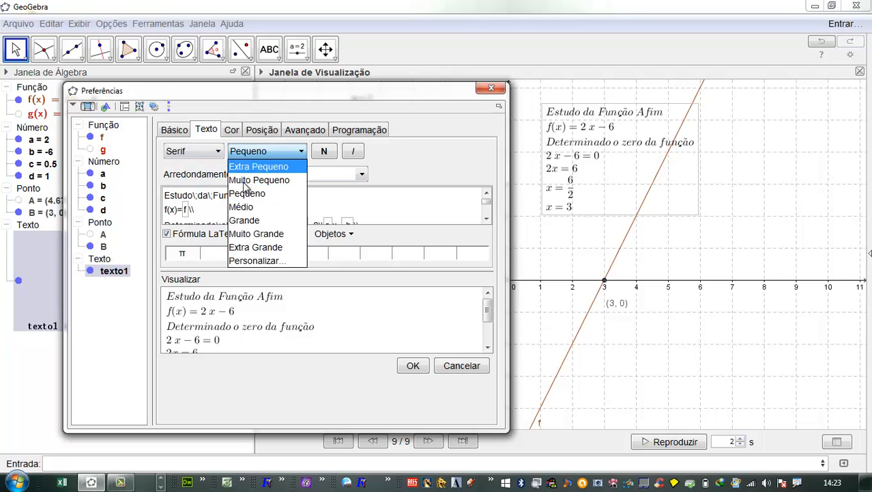
{"action": "left_click", "coordinate": [239, 208]}
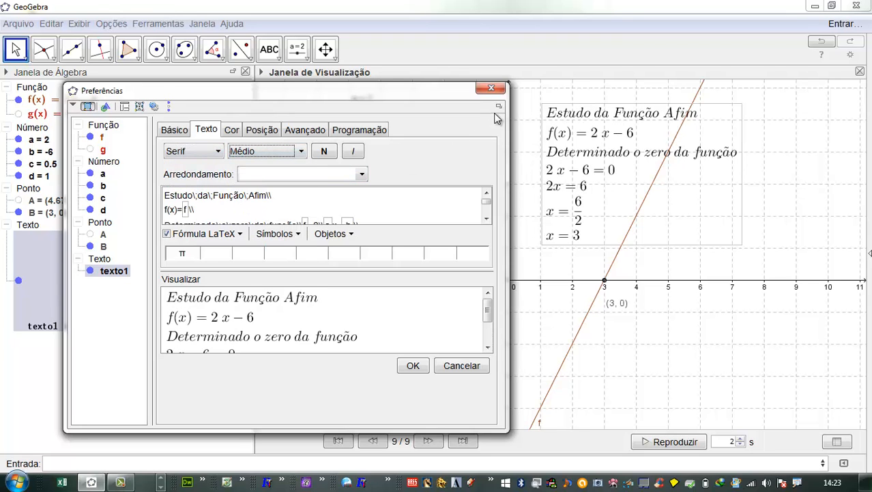
Colour the text blue (#0000FF) and give it a white (#FFFFFF) background
{"action": "left_click", "coordinate": [232, 130]}
{"action": "left_click", "coordinate": [183, 220]}
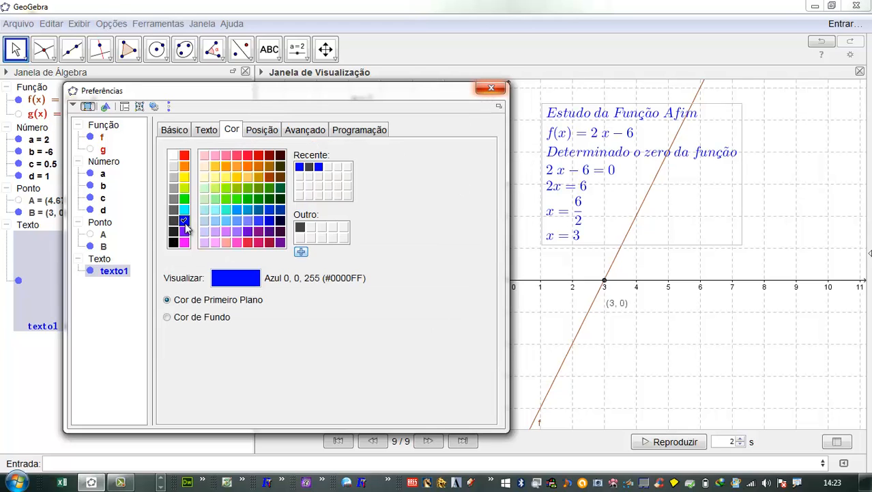
{"action": "left_click", "coordinate": [170, 319]}
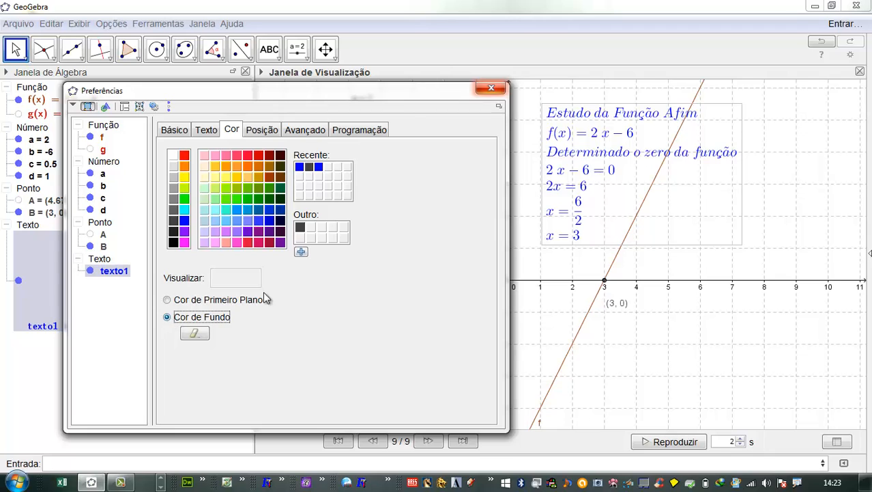
{"action": "left_click", "coordinate": [174, 157]}
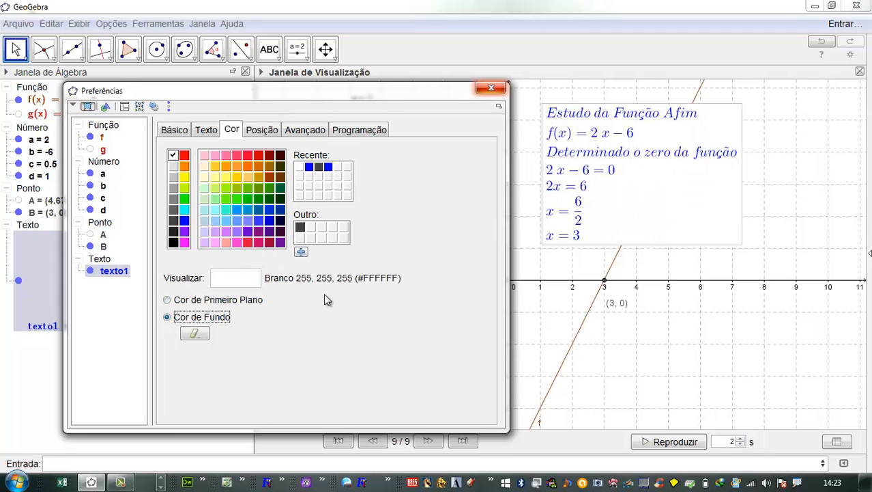
Close the text's properties and move the text block up and to the right in the graph, beside the y-axis labels 2 to 6
{"action": "left_click", "coordinate": [491, 88]}
{"action": "left_click_drag", "start_coordinate": [626, 184], "coordinate": [669, 164]}
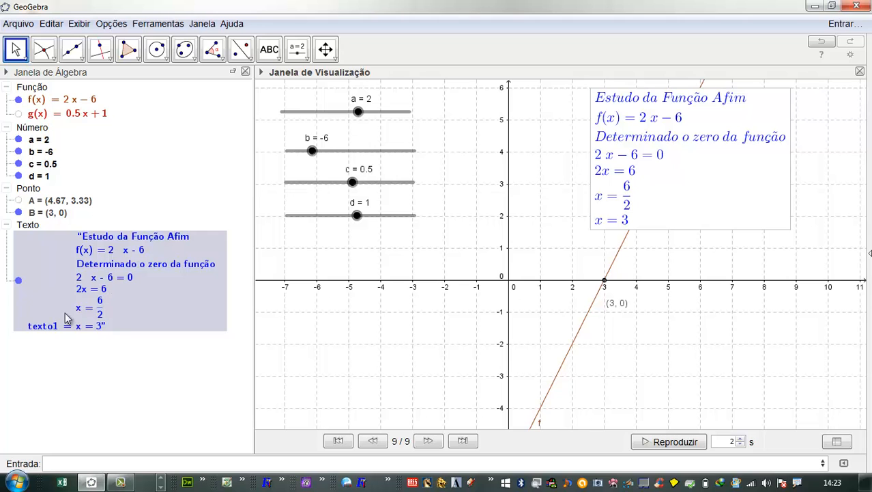
Try to rename the text object texto1 as Estudo do Sinal
{"action": "right_click", "coordinate": [83, 262]}
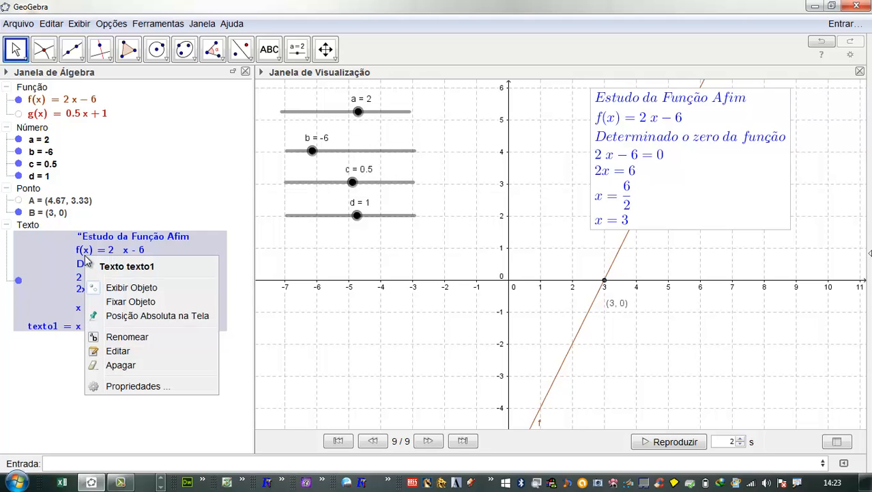
{"action": "left_click", "coordinate": [133, 336]}
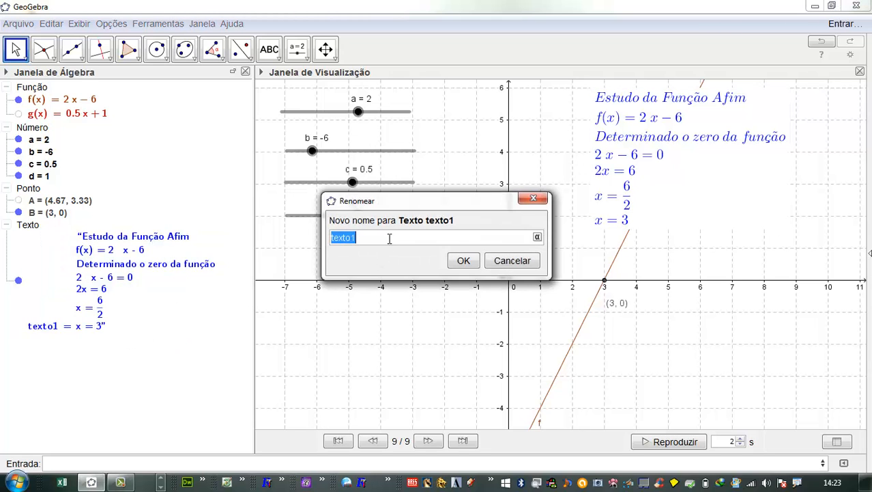
{"action": "type", "text": "Estudo do Sinal"}
{"action": "left_click", "coordinate": [463, 260]}
{"action": "left_click", "coordinate": [73, 236]}
{"action": "left_click", "coordinate": [73, 231]}
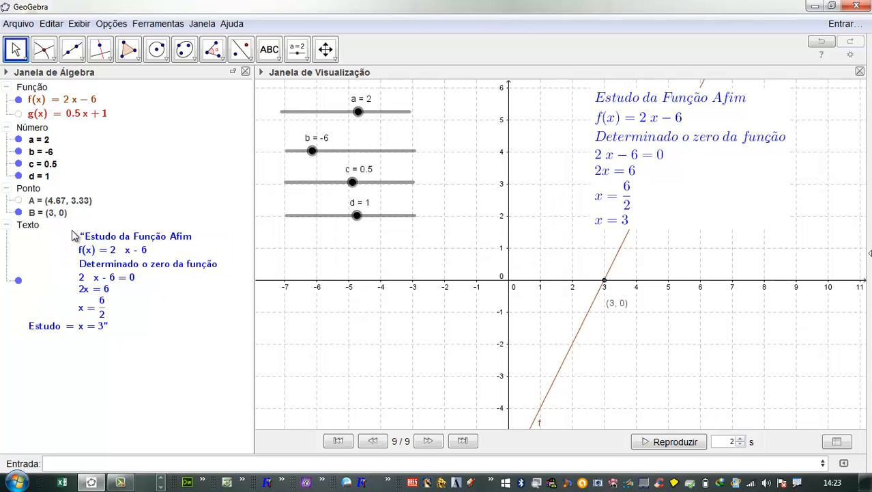
In the text object's basic properties, change its name to EstudoFunçãoAfim and close the properties
{"action": "left_click", "coordinate": [36, 227]}
{"action": "right_click", "coordinate": [36, 227]}
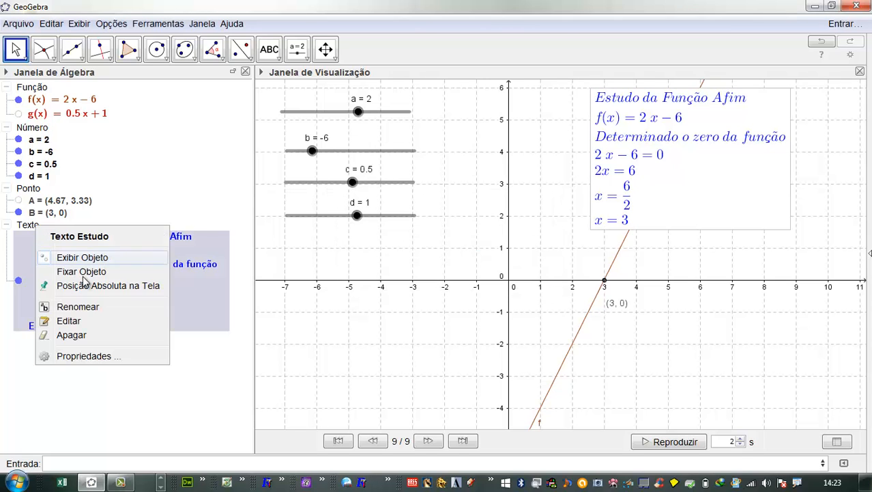
{"action": "left_click", "coordinate": [79, 357]}
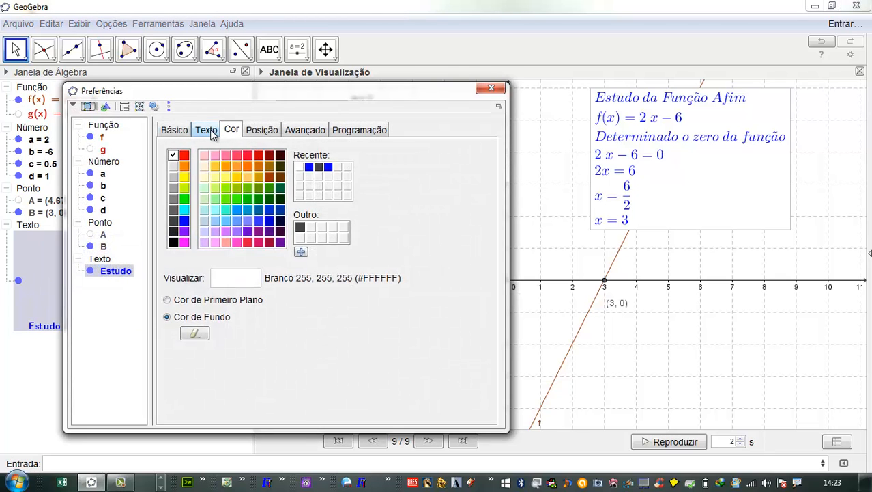
{"action": "left_click", "coordinate": [179, 134]}
{"action": "left_click", "coordinate": [237, 154]}
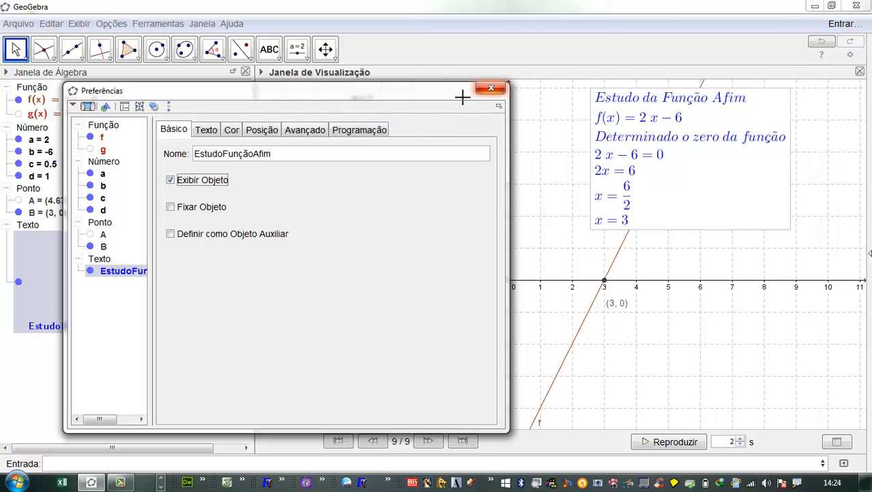
{"action": "left_click", "coordinate": [491, 87]}
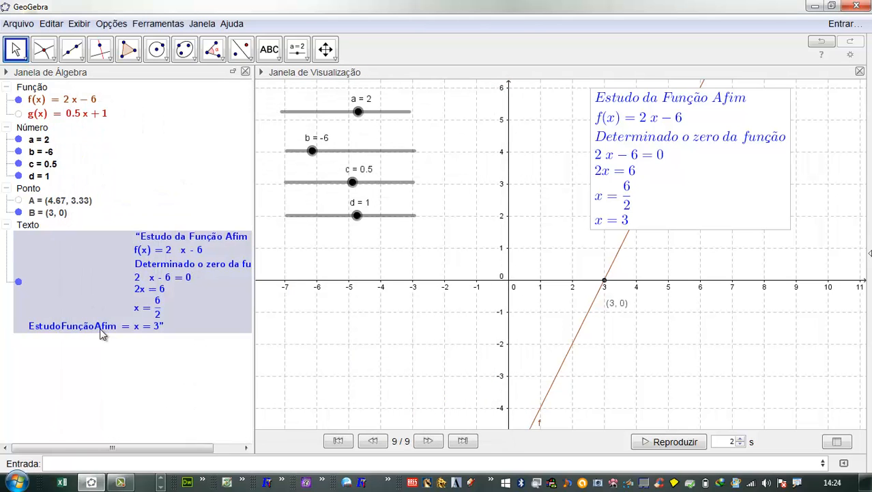
Hide and show the text EstudoFunçãoAfim in the graph a couple of times, leaving it visible
{"action": "left_click", "coordinate": [18, 281]}
{"action": "left_click", "coordinate": [18, 280]}
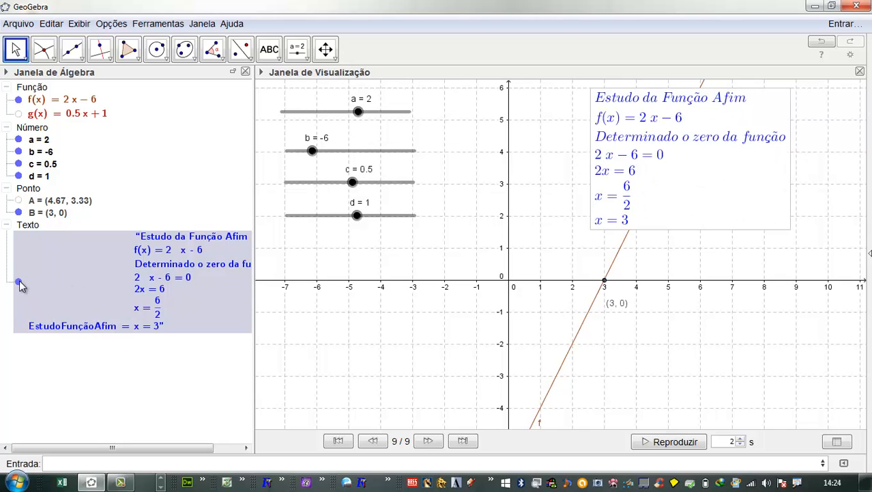
{"action": "left_click", "coordinate": [18, 281]}
{"action": "left_click", "coordinate": [18, 280]}
Open the text EstudoFunçãoAfim for editing, review its LaTeX source and confirm it without edits
{"action": "left_click", "coordinate": [661, 171]}
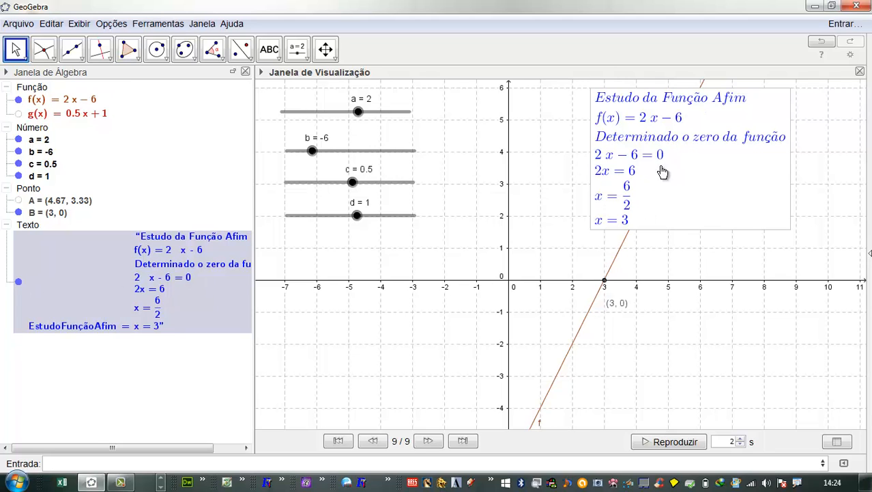
{"action": "double_click", "coordinate": [662, 154]}
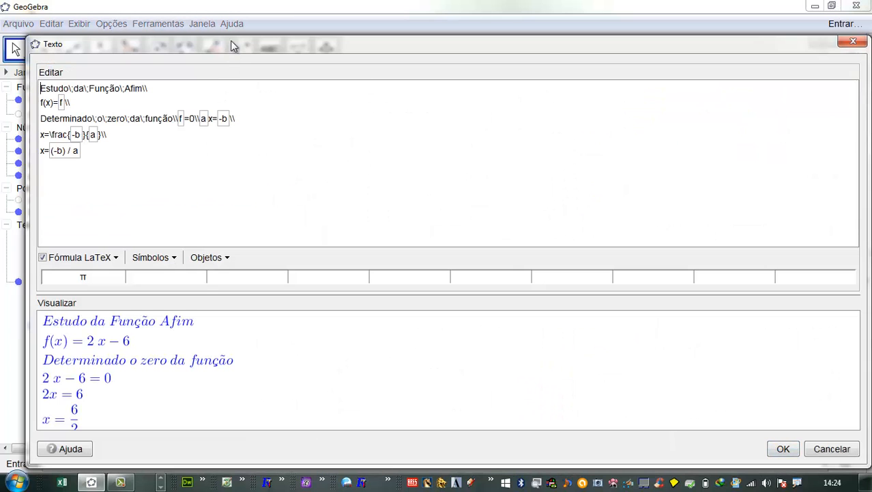
{"action": "left_click_drag", "start_coordinate": [232, 45], "coordinate": [232, 20]}
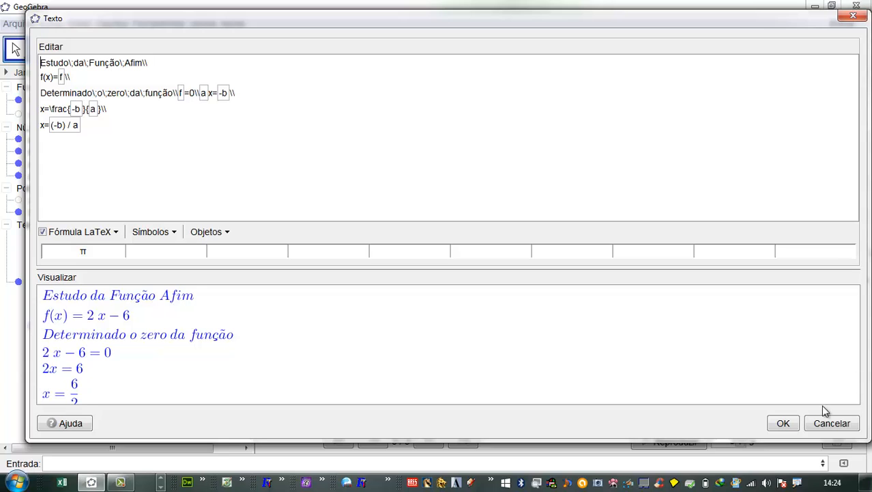
{"action": "left_click", "coordinate": [791, 423]}
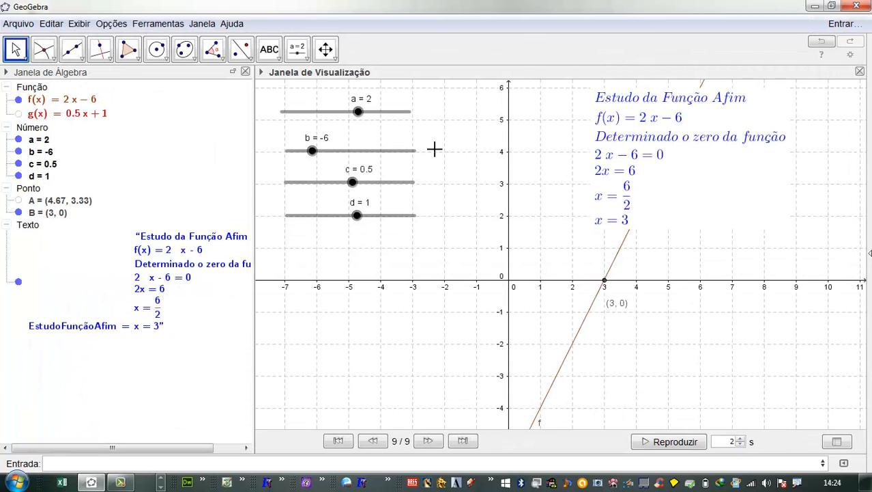
Try slider a at -0.2 and set the value of a to 5
{"action": "left_click_drag", "start_coordinate": [364, 118], "coordinate": [344, 127]}
{"action": "left_click_drag", "start_coordinate": [292, 128], "coordinate": [290, 128]}
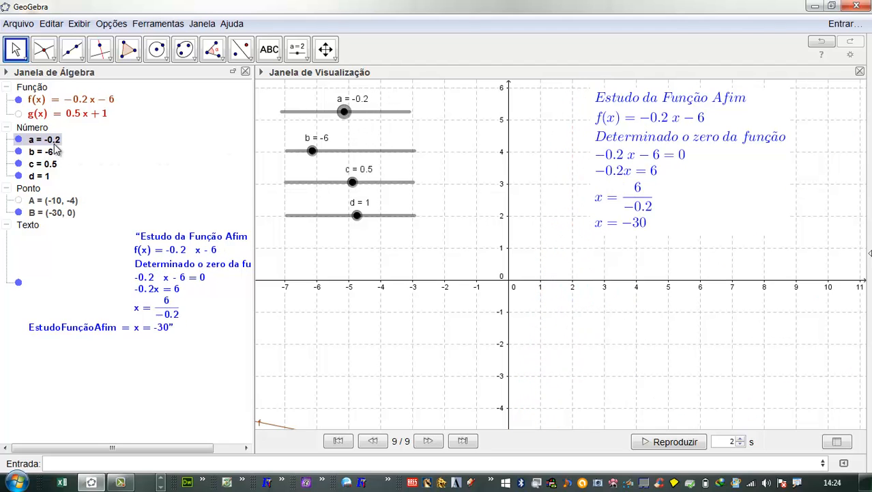
{"action": "double_click", "coordinate": [56, 142]}
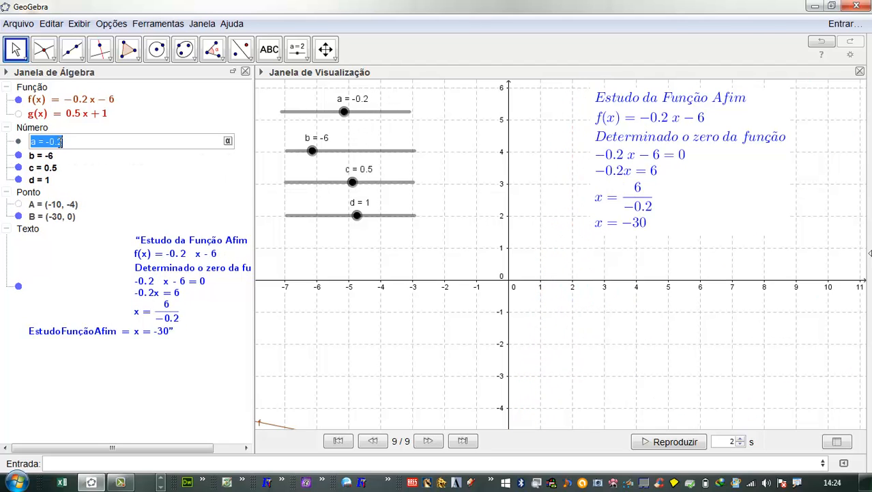
{"action": "type", "text": "5"}
{"action": "key", "text": "Return"}
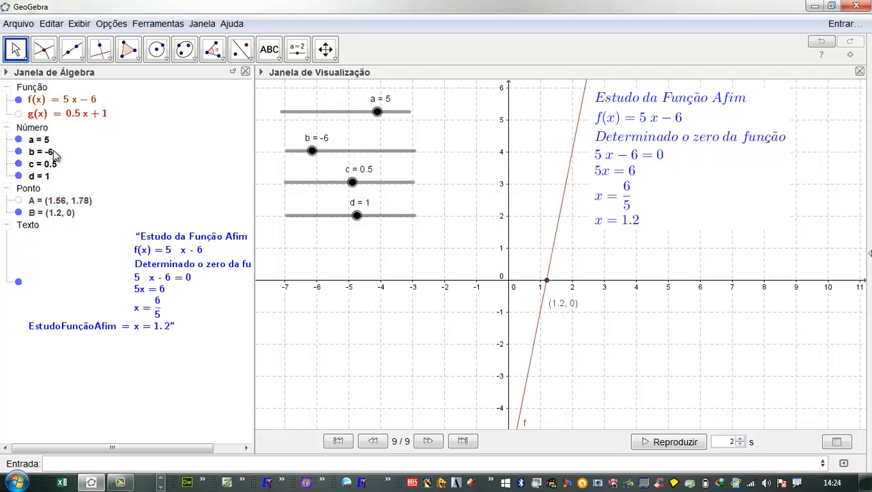
Set b to 15 and compare the zero worked out in the text with root point B on the graph
{"action": "double_click", "coordinate": [49, 152]}
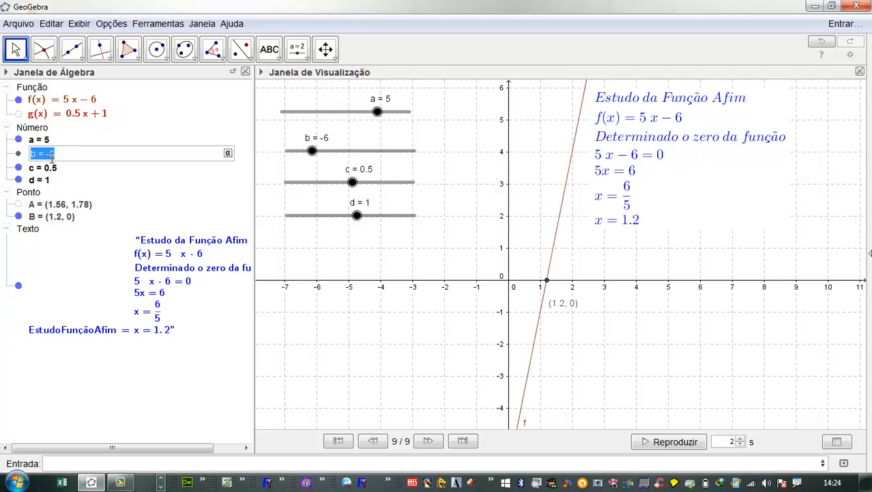
{"action": "type", "text": "15"}
{"action": "key", "text": "Return"}
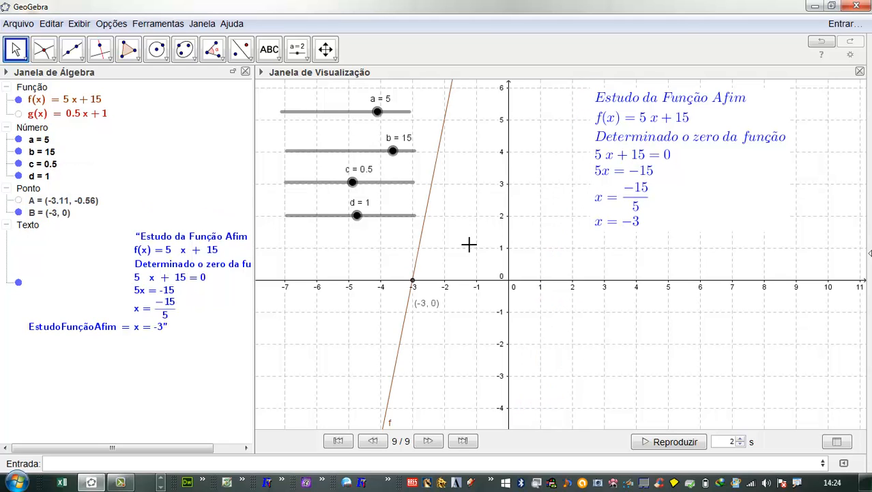
{"action": "left_click", "coordinate": [609, 117]}
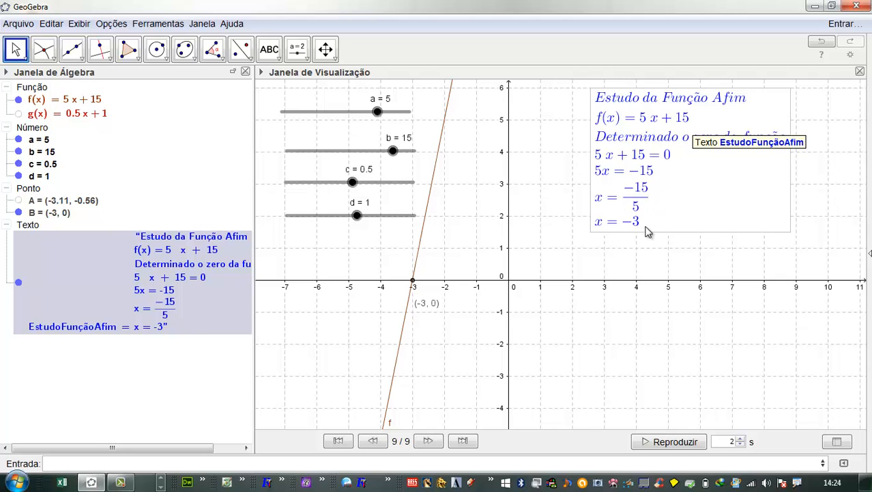
{"action": "key", "text": "Escape"}
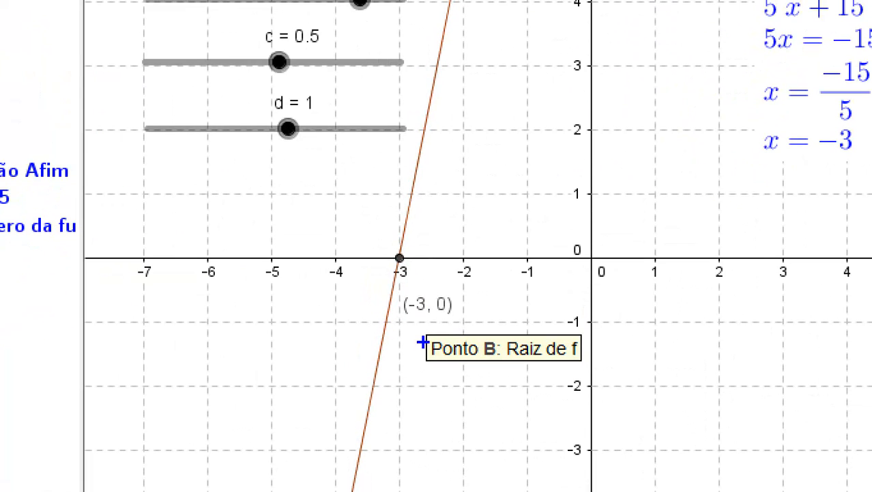
{"action": "left_click_drag", "start_coordinate": [427, 321], "coordinate": [489, 447]}
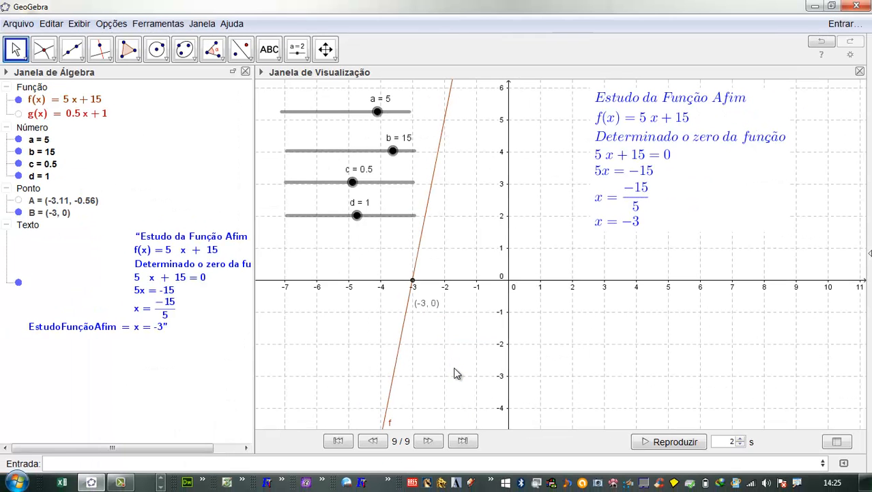
Try sliders a and b with other values, and set a to 1 and b to 3
{"action": "left_click_drag", "start_coordinate": [377, 110], "coordinate": [397, 116]}
{"action": "left_click_drag", "start_coordinate": [393, 151], "coordinate": [366, 116]}
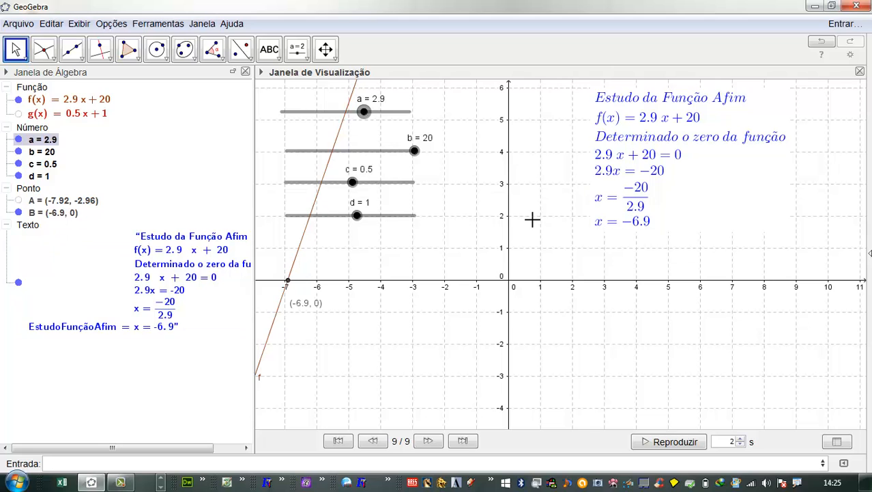
{"action": "double_click", "coordinate": [47, 142]}
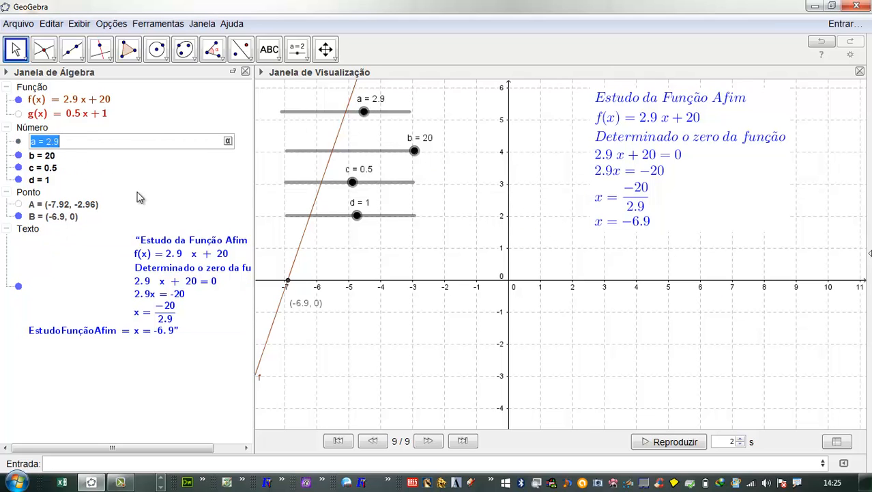
{"action": "type", "text": "1"}
{"action": "key", "text": "Return"}
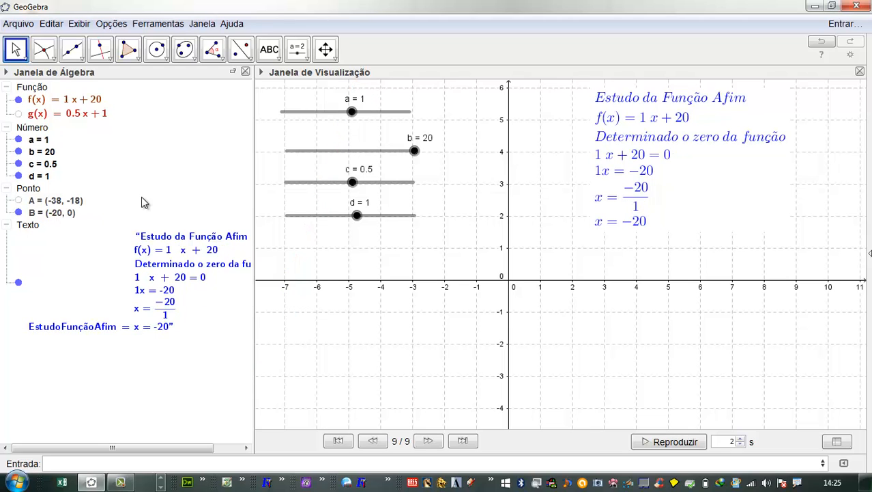
{"action": "double_click", "coordinate": [48, 152]}
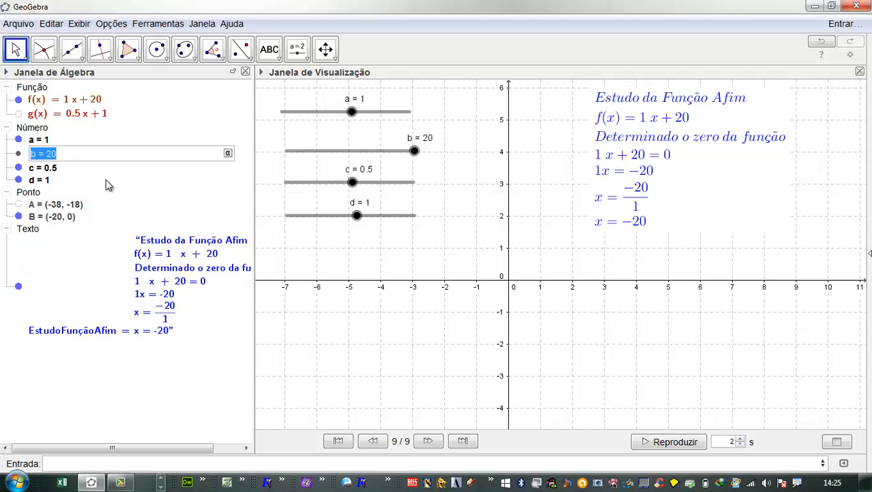
{"action": "type", "text": "3"}
{"action": "key", "text": "Return"}
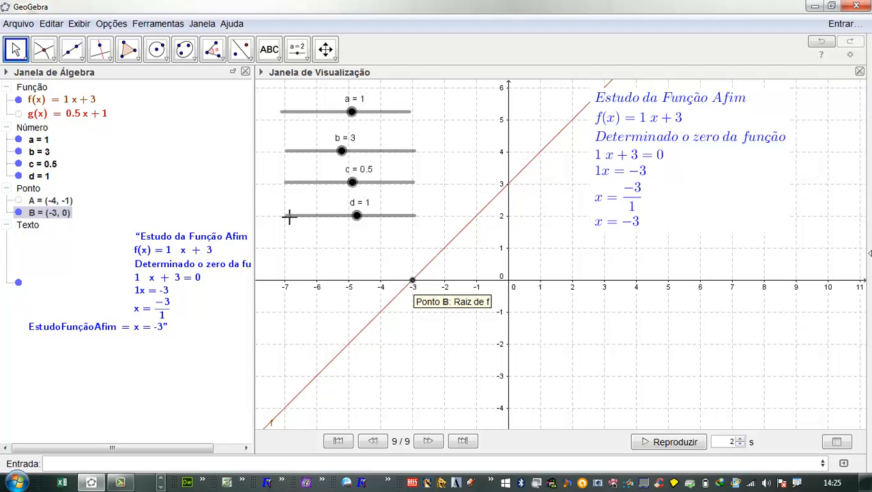
Place a point on the line f at about (-1.24, 1.76) and rename it P
{"action": "left_click", "coordinate": [53, 60]}
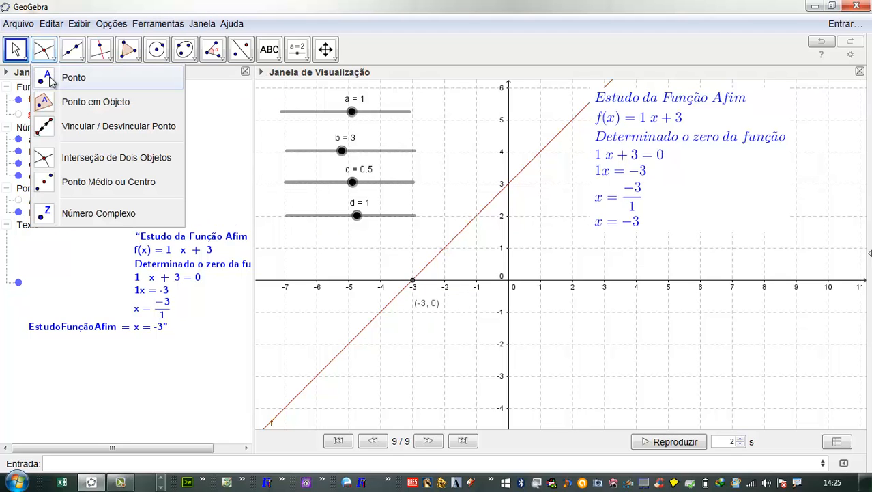
{"action": "left_click", "coordinate": [47, 76]}
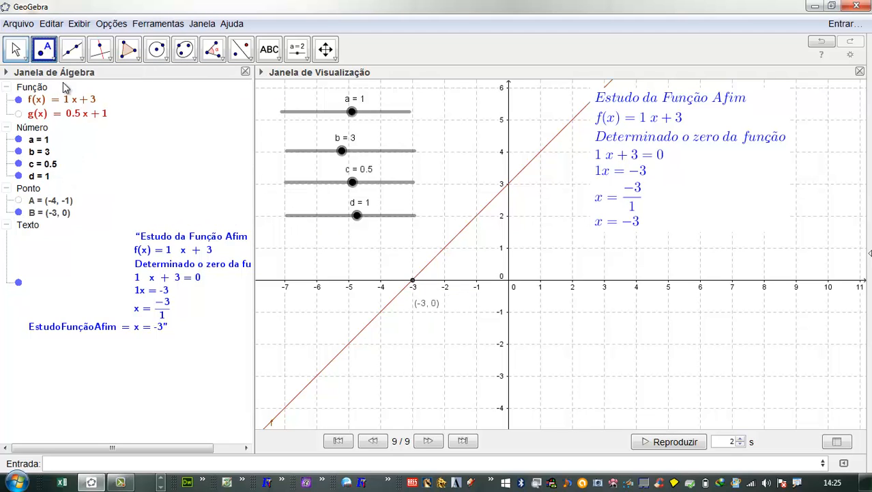
{"action": "left_click", "coordinate": [469, 224]}
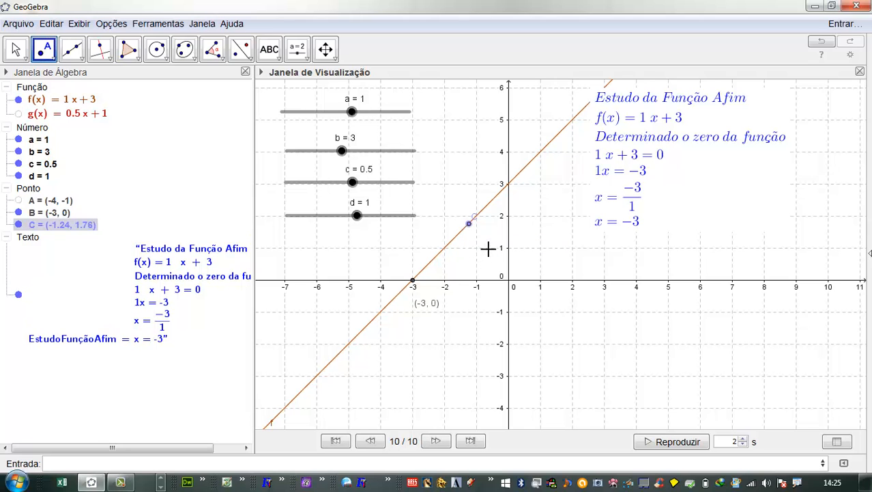
{"action": "right_click", "coordinate": [70, 226]}
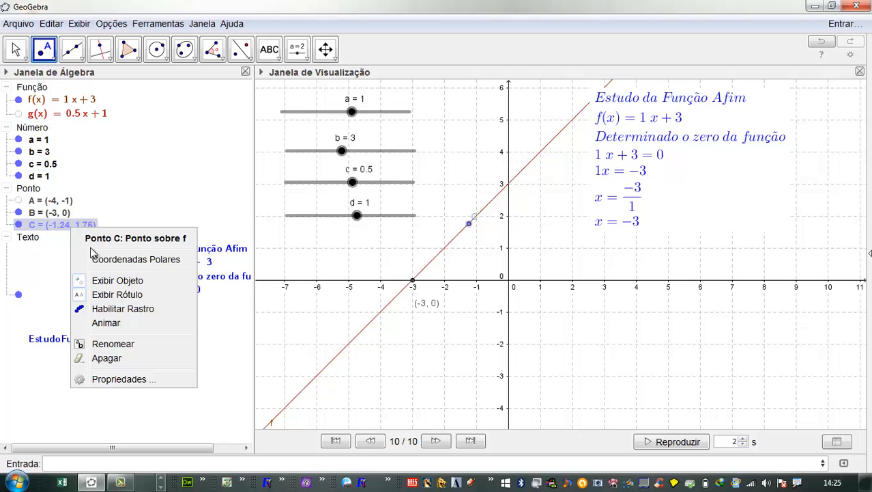
{"action": "left_click", "coordinate": [112, 341]}
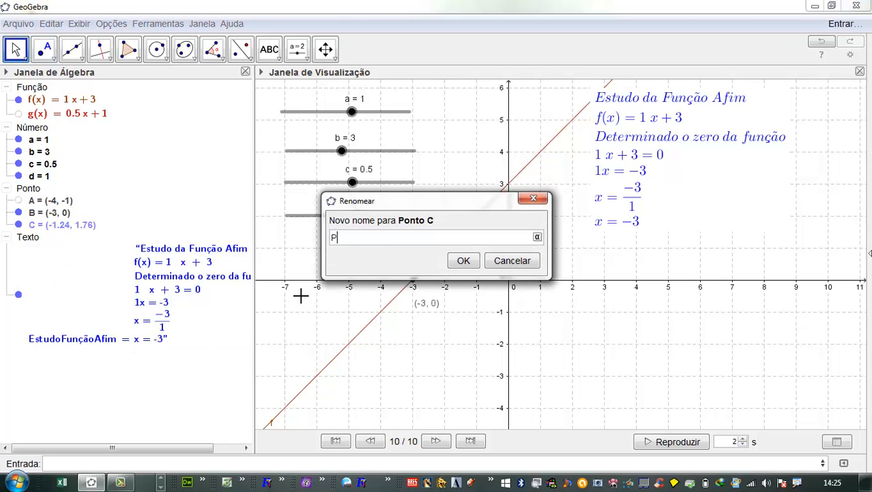
{"action": "left_click", "coordinate": [463, 260]}
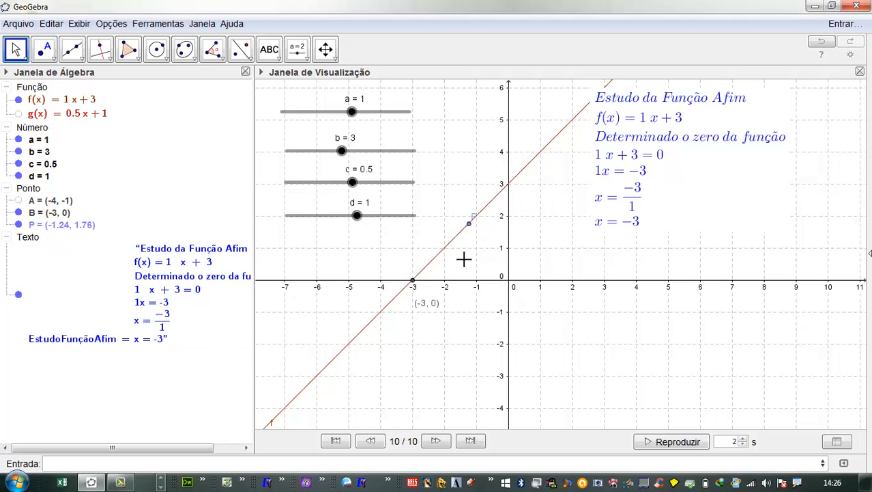
Make the label of point P show its value and move the label clear of the line f
{"action": "left_click", "coordinate": [471, 226]}
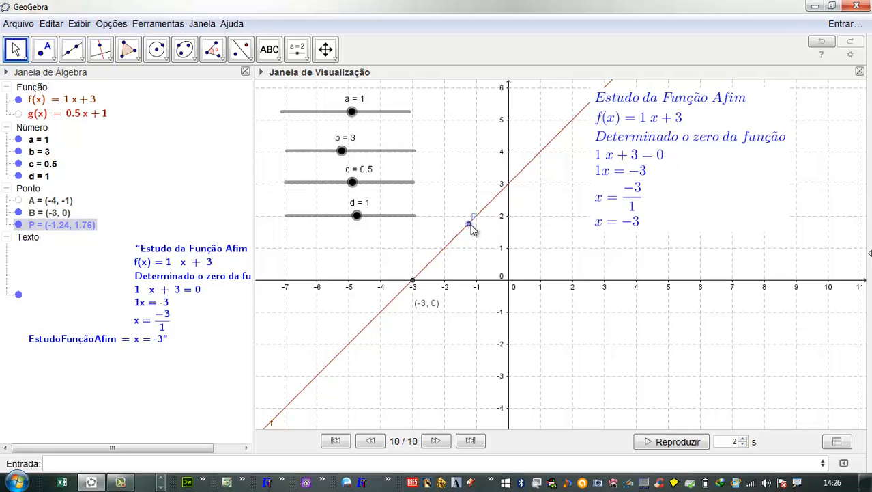
{"action": "right_click", "coordinate": [470, 227]}
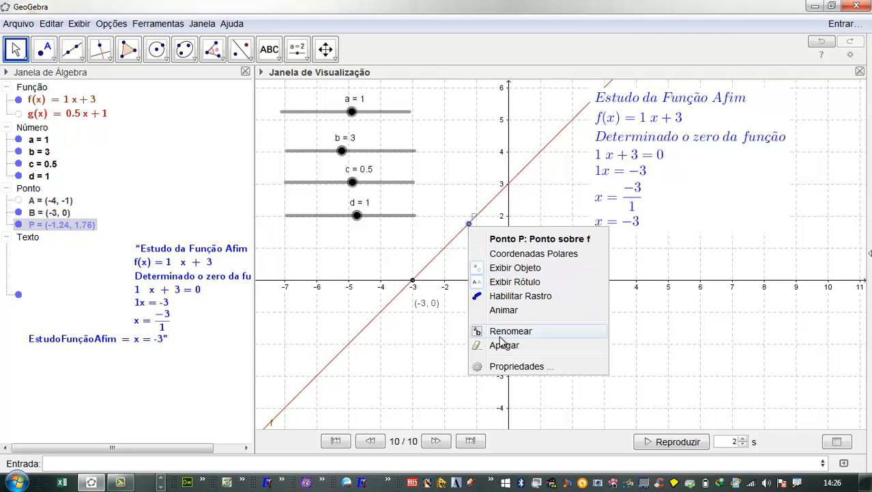
{"action": "left_click", "coordinate": [501, 368]}
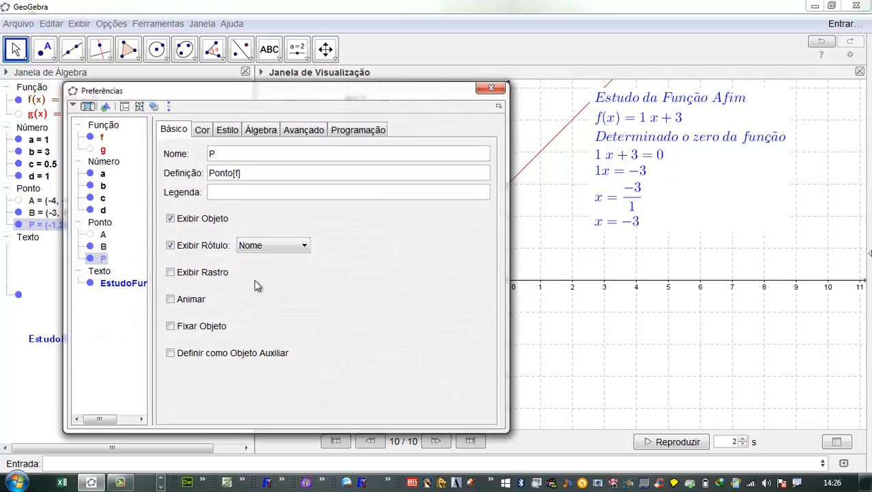
{"action": "left_click", "coordinate": [267, 246]}
{"action": "left_click", "coordinate": [261, 288]}
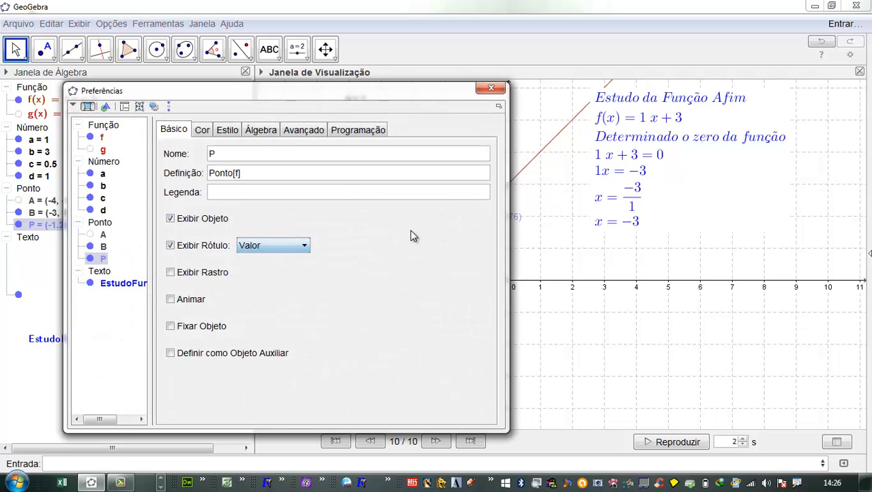
{"action": "left_click", "coordinate": [491, 87]}
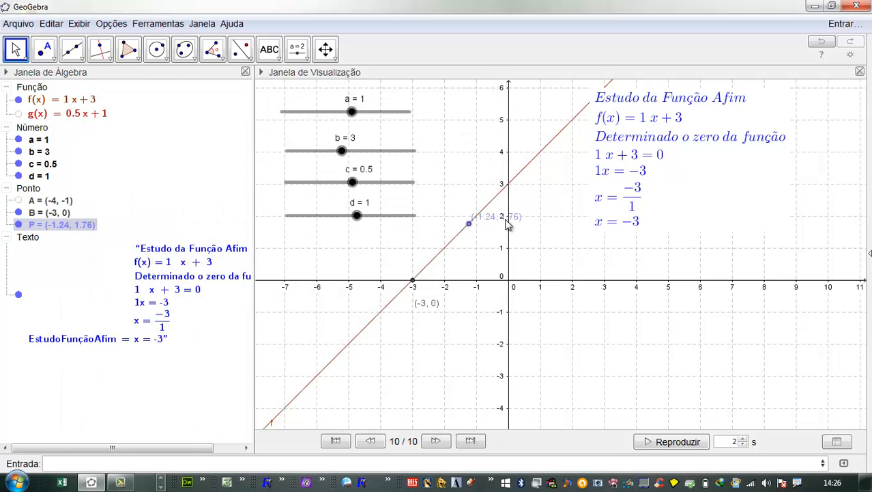
{"action": "left_click_drag", "start_coordinate": [507, 225], "coordinate": [516, 239]}
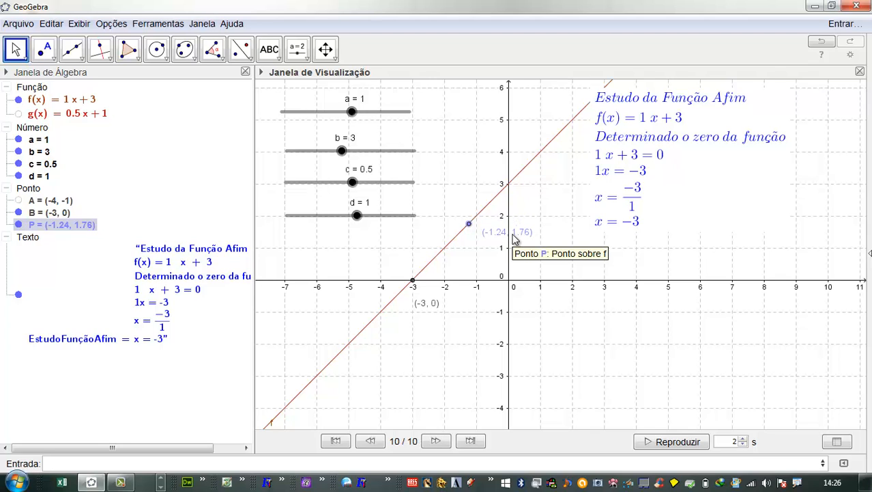
Change the label of point P to show Nome & Valor
{"action": "right_click", "coordinate": [469, 226]}
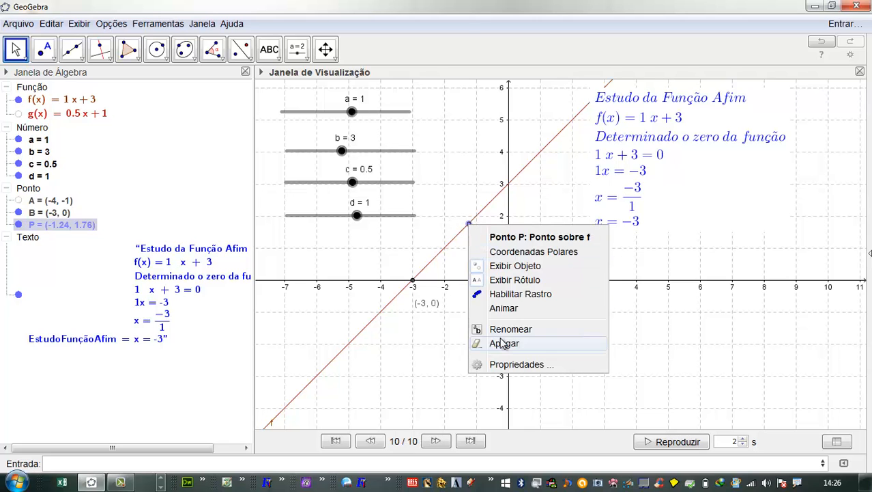
{"action": "left_click", "coordinate": [497, 362]}
{"action": "left_click", "coordinate": [265, 246]}
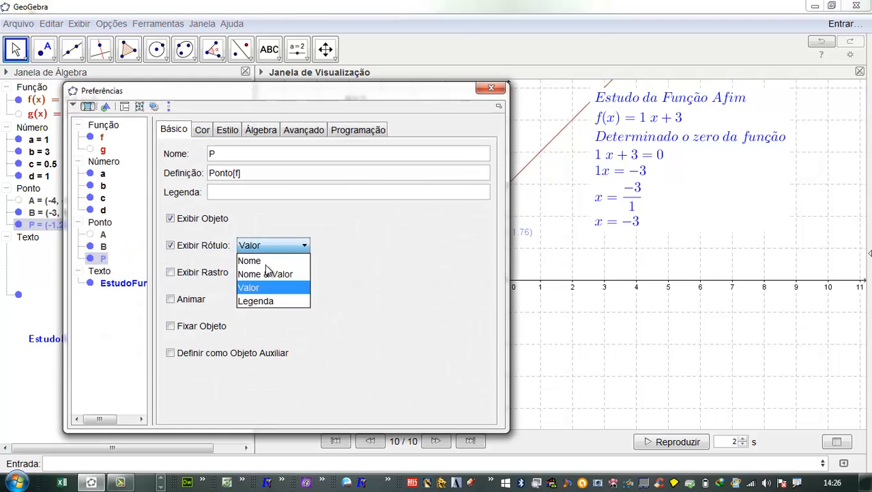
{"action": "left_click", "coordinate": [268, 276]}
{"action": "left_click", "coordinate": [490, 88]}
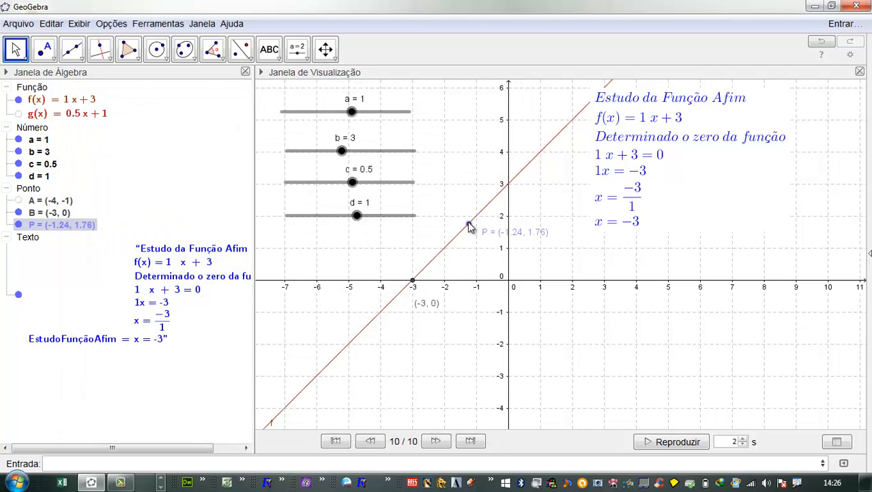
Move point P along the line f to (-3, 0), and back up to about (-0.86, 2.14)
{"action": "left_click_drag", "start_coordinate": [469, 227], "coordinate": [413, 285]}
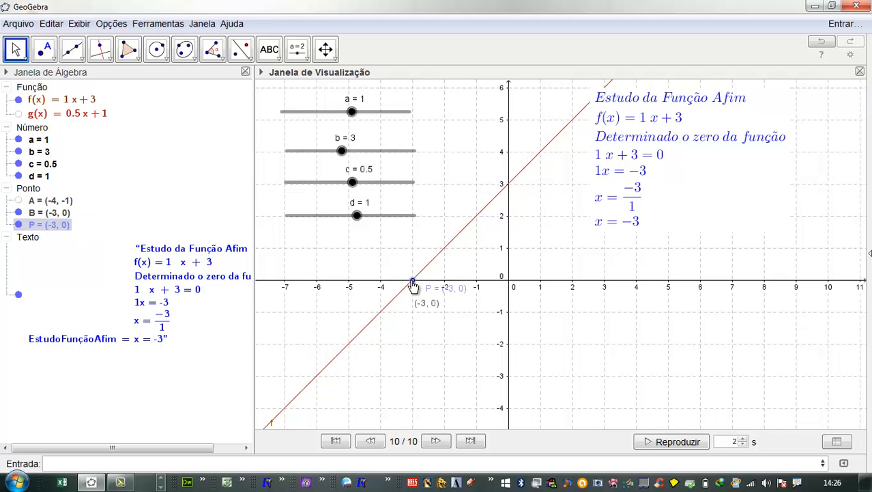
{"action": "left_click_drag", "start_coordinate": [414, 287], "coordinate": [491, 237]}
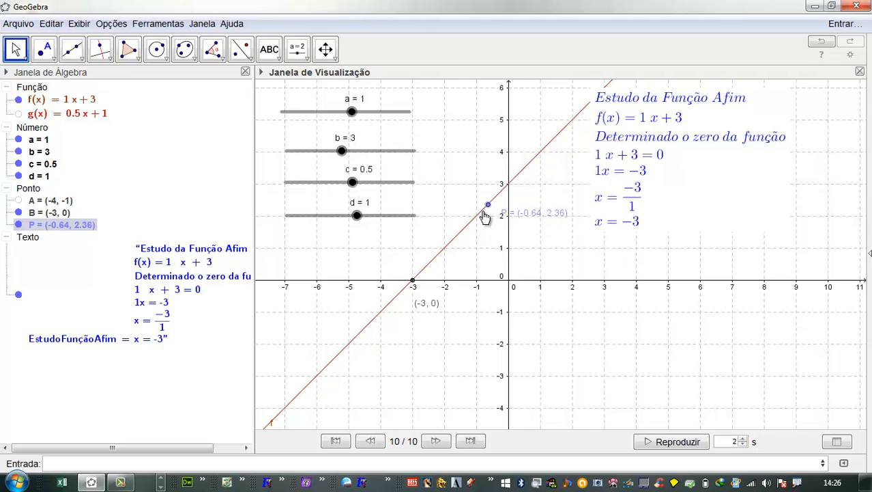
{"action": "left_click_drag", "start_coordinate": [484, 217], "coordinate": [482, 249]}
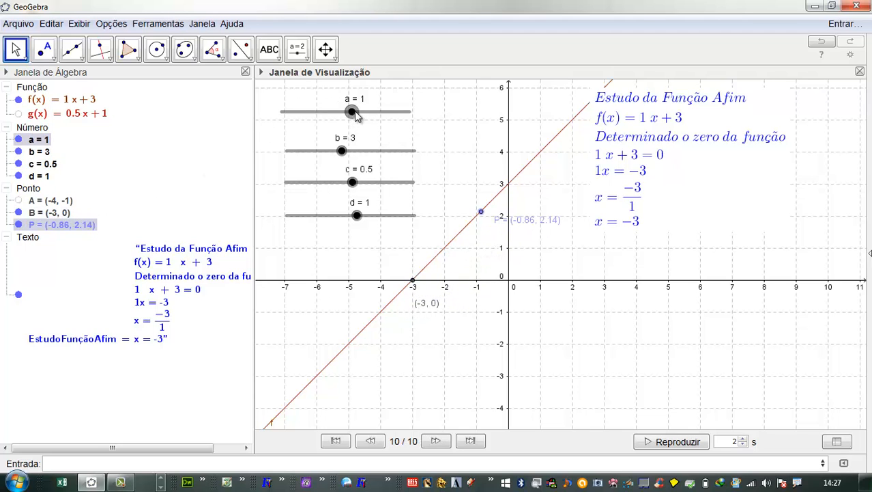
{"action": "mouse_move", "coordinate": [356, 116]}
{"action": "left_mouse_down"}
{"action": "mouse_move", "coordinate": [335, 120]}
{"action": "mouse_move", "coordinate": [353, 119]}
{"action": "left_mouse_up"}
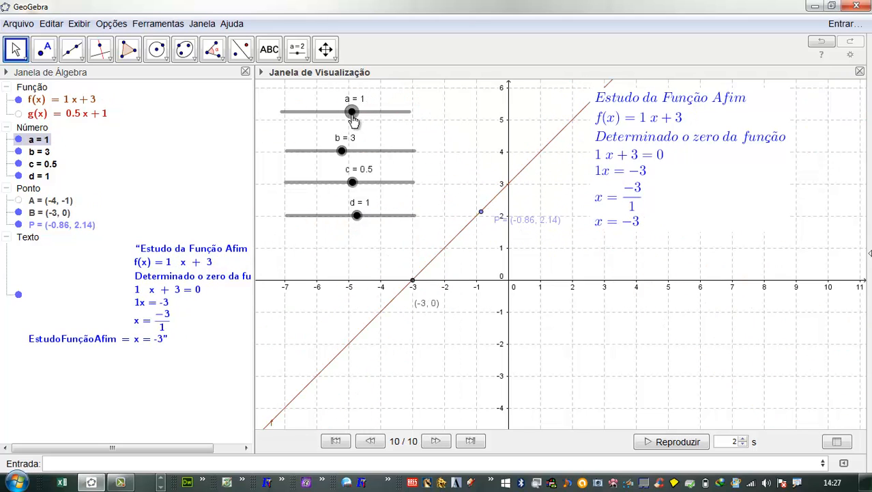
Animate point P along f with the text EstudoFunçãoAfim hidden, and stop the animation
{"action": "right_click", "coordinate": [484, 213]}
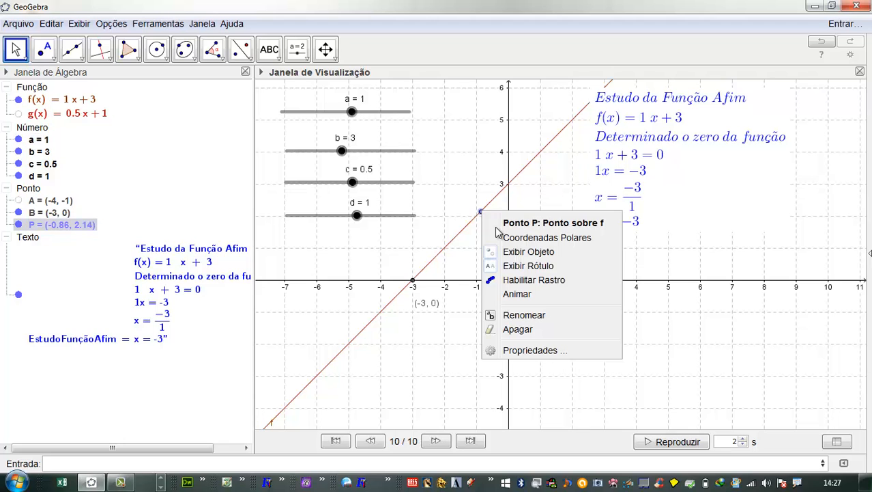
{"action": "left_click", "coordinate": [497, 296]}
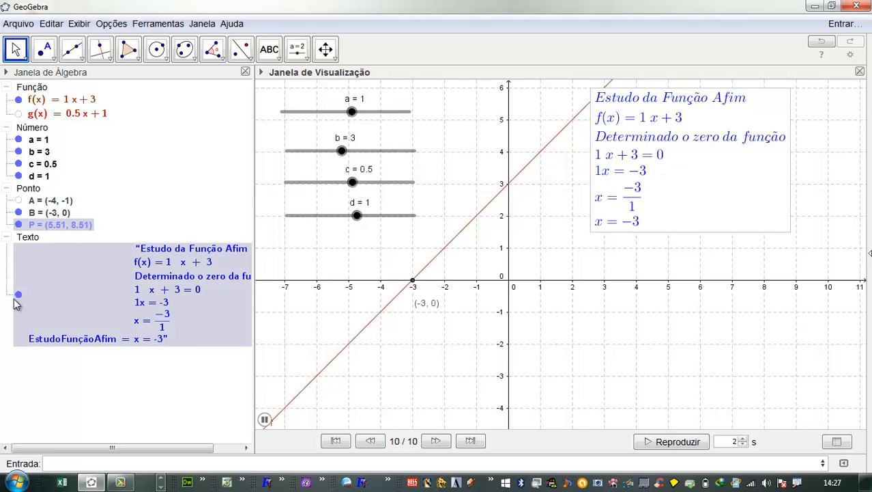
{"action": "left_click", "coordinate": [19, 294]}
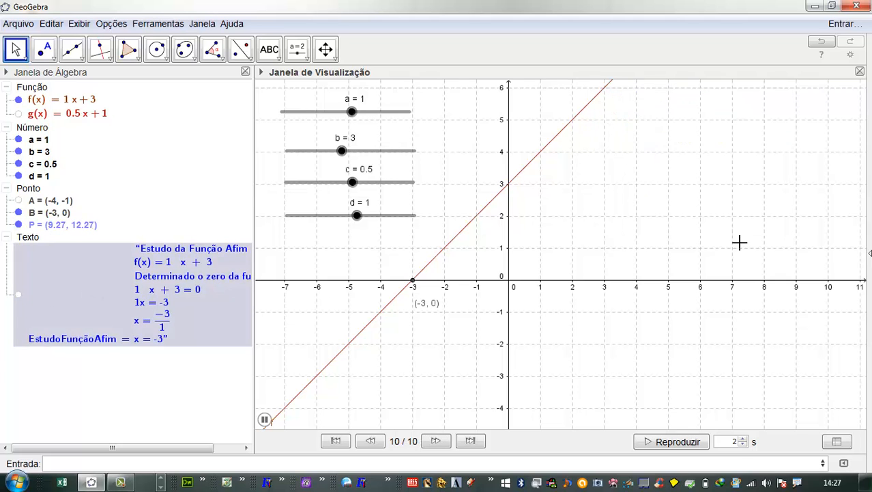
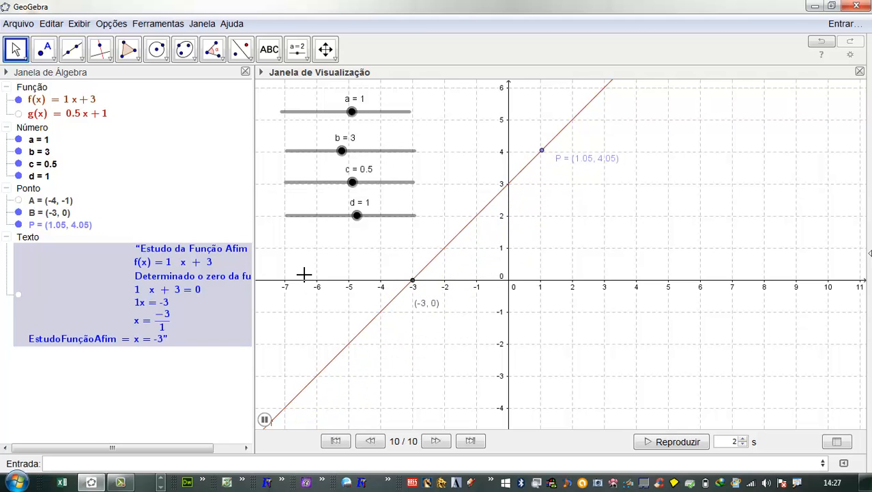
{"action": "right_click", "coordinate": [46, 226]}
{"action": "left_click", "coordinate": [75, 323]}
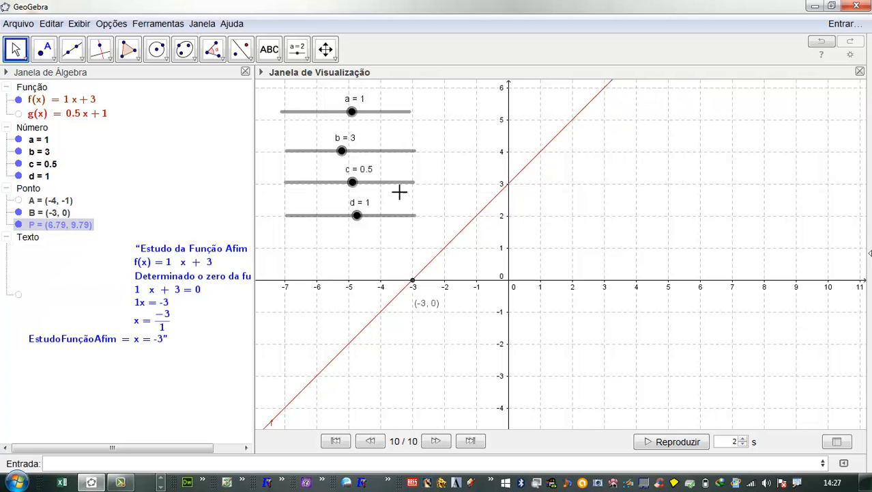
{"action": "right_click", "coordinate": [69, 226]}
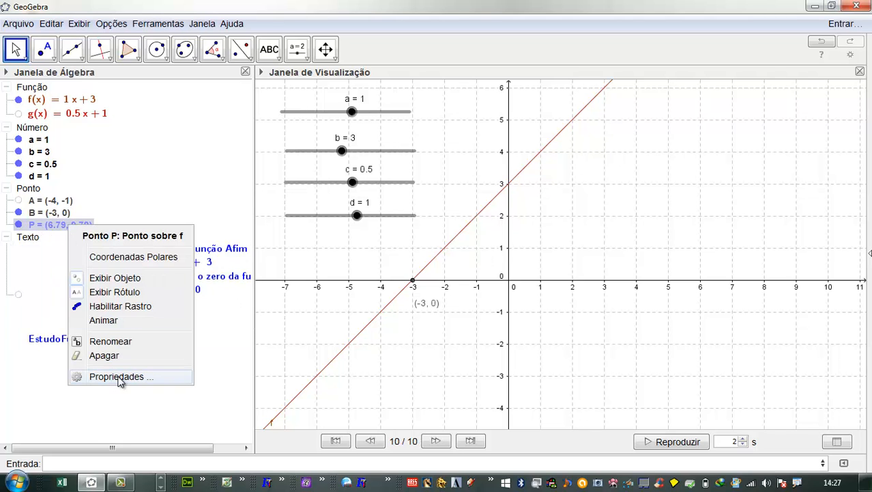
{"action": "left_click", "coordinate": [462, 207]}
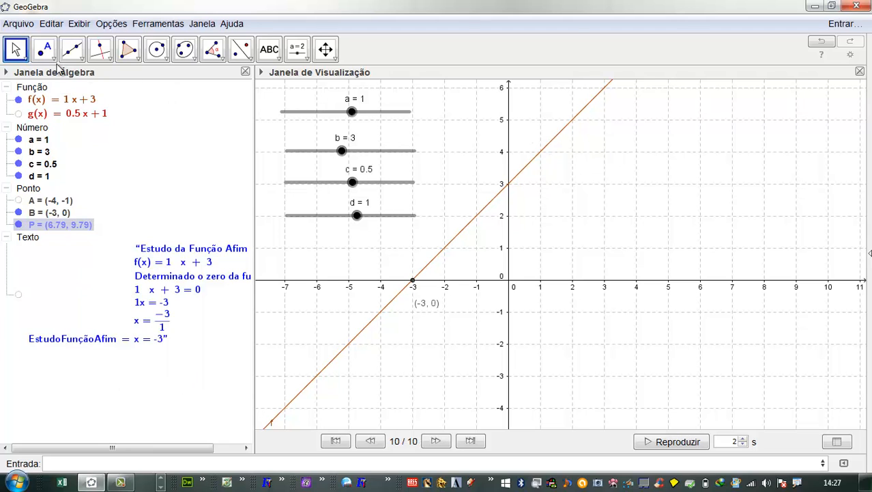
Create a number slider e below slider d, ranging from -5 to 5 with an increment of 0.1
{"action": "left_click", "coordinate": [297, 49]}
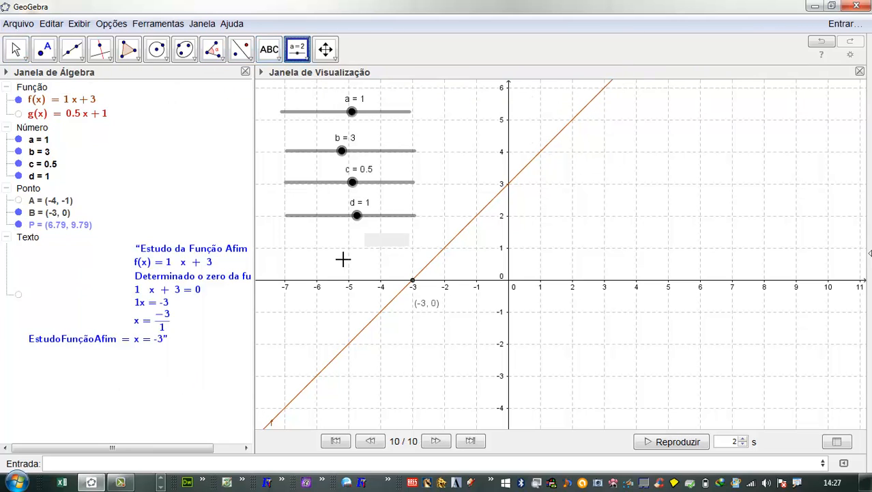
{"action": "left_click", "coordinate": [286, 244]}
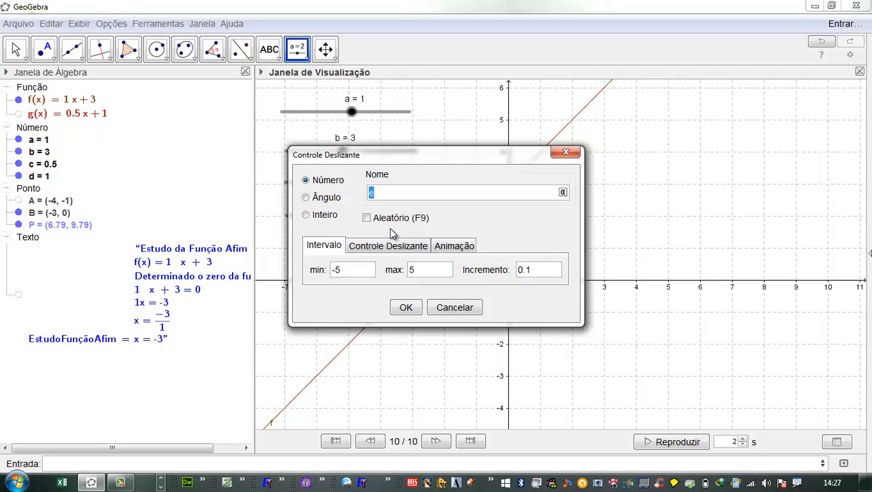
{"action": "left_click", "coordinate": [405, 308]}
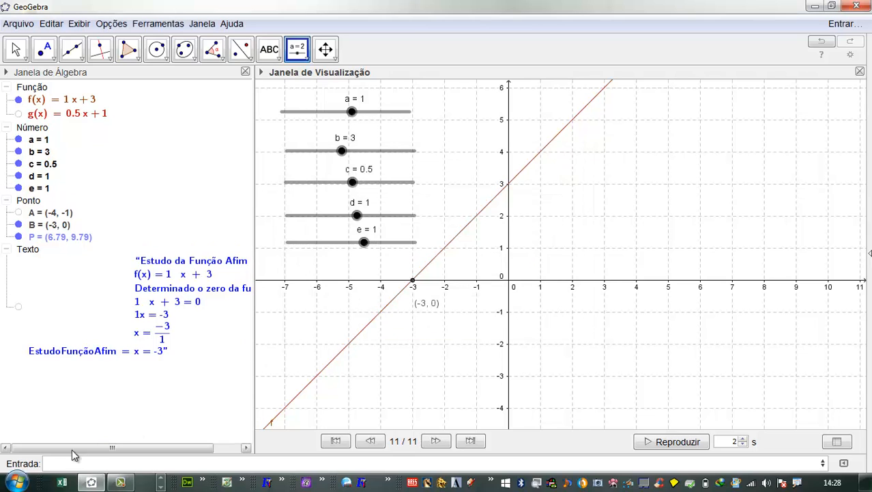
Redefine point P as P=(e,f(e)), and try slider e at 0 and 1
{"action": "left_click", "coordinate": [61, 462]}
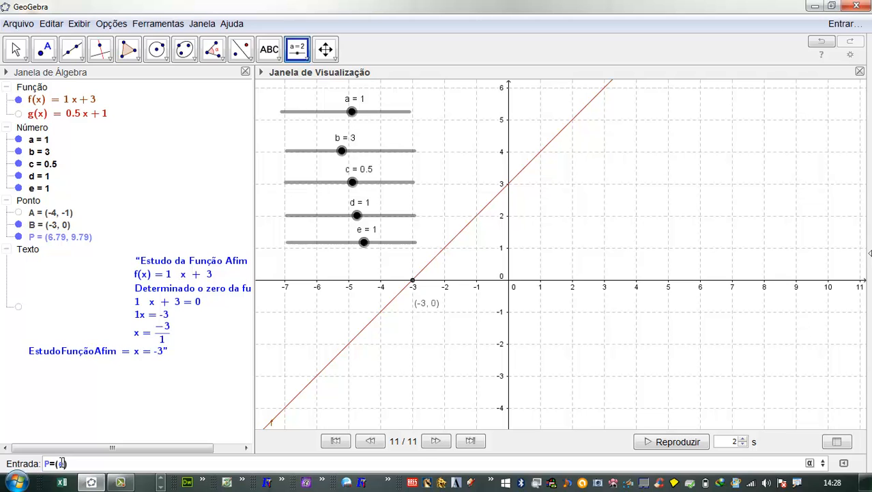
{"action": "type", "text": "P=(e,"}
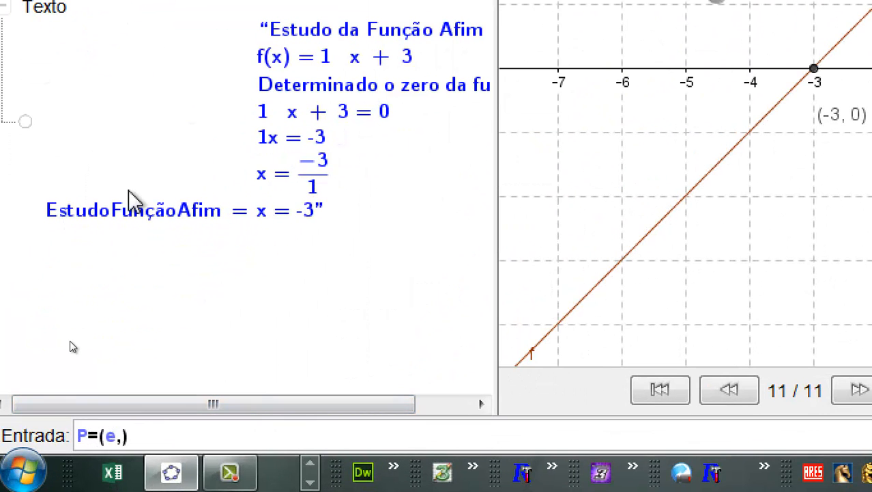
{"action": "type", "text": "f("}
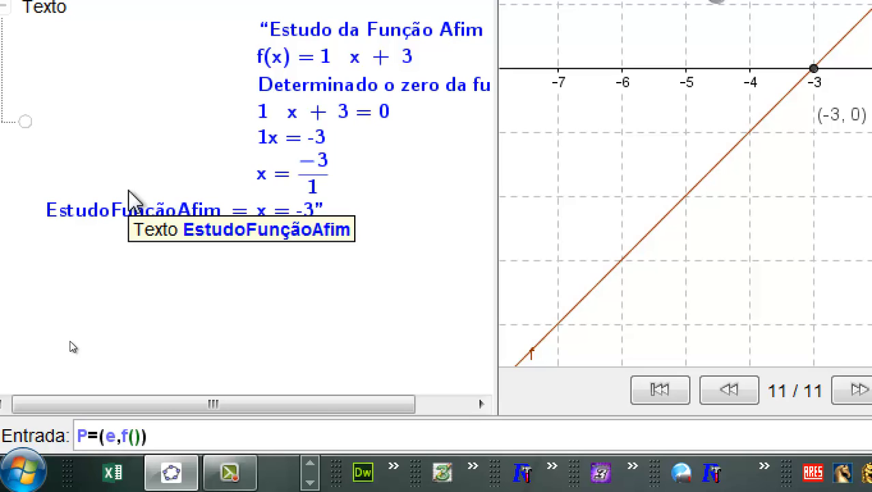
{"action": "type", "text": "e"}
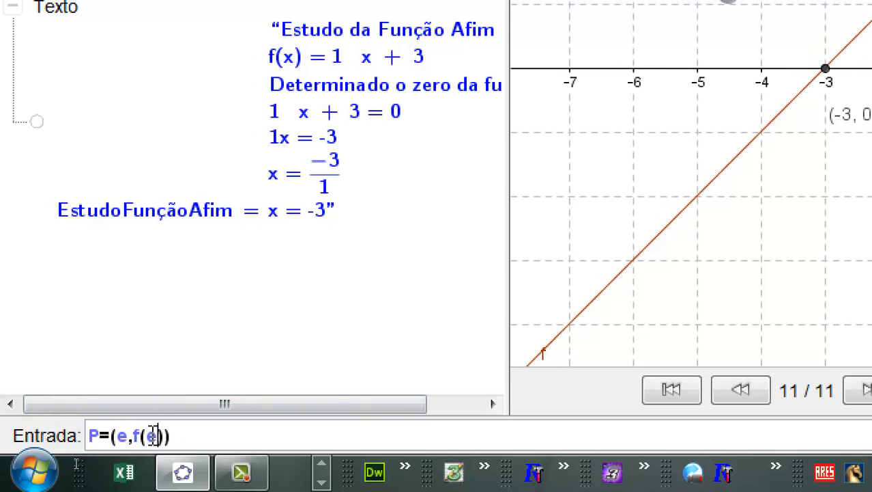
{"action": "key", "text": "Return"}
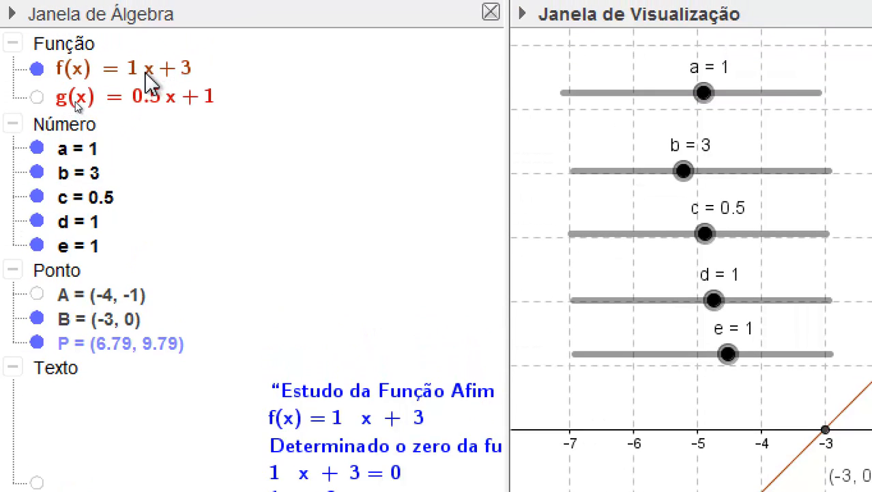
{"action": "mouse_move", "coordinate": [151, 71]}
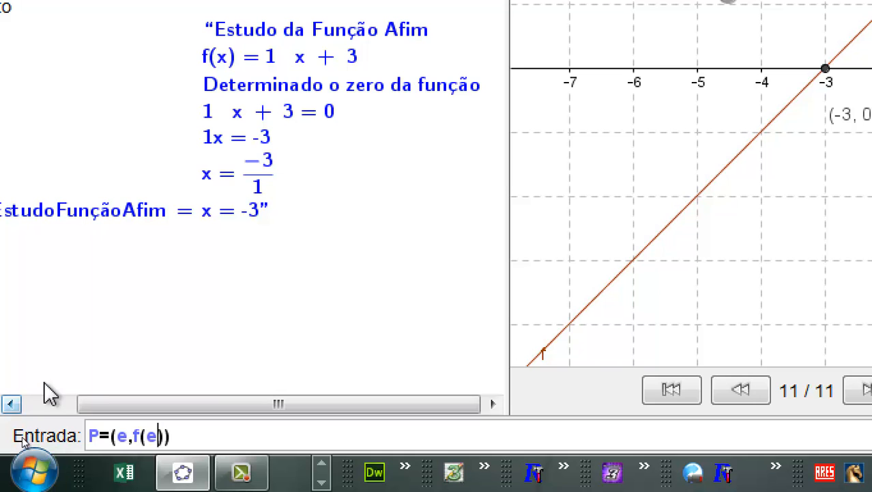
{"action": "key", "text": "Return"}
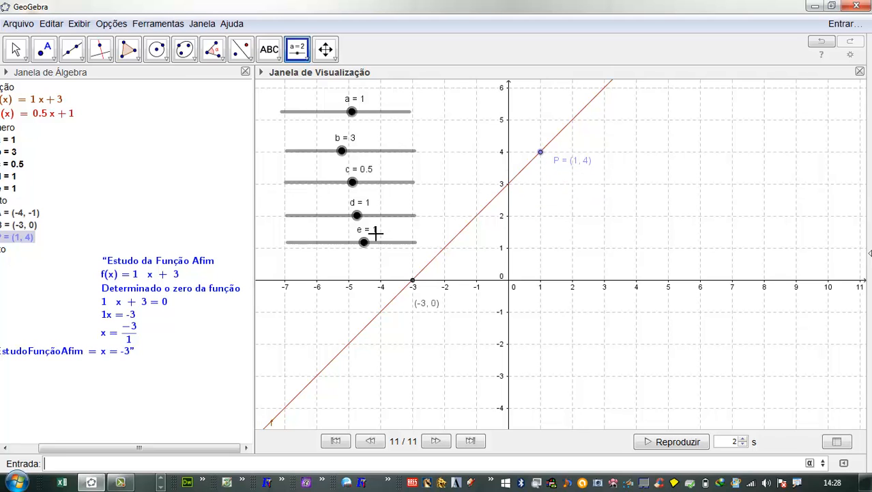
{"action": "mouse_move", "coordinate": [364, 242]}
{"action": "left_mouse_down"}
{"action": "mouse_move", "coordinate": [379, 244]}
{"action": "mouse_move", "coordinate": [318, 248]}
{"action": "mouse_move", "coordinate": [362, 251]}
{"action": "mouse_move", "coordinate": [323, 246]}
{"action": "mouse_move", "coordinate": [352, 254]}
{"action": "left_mouse_up"}
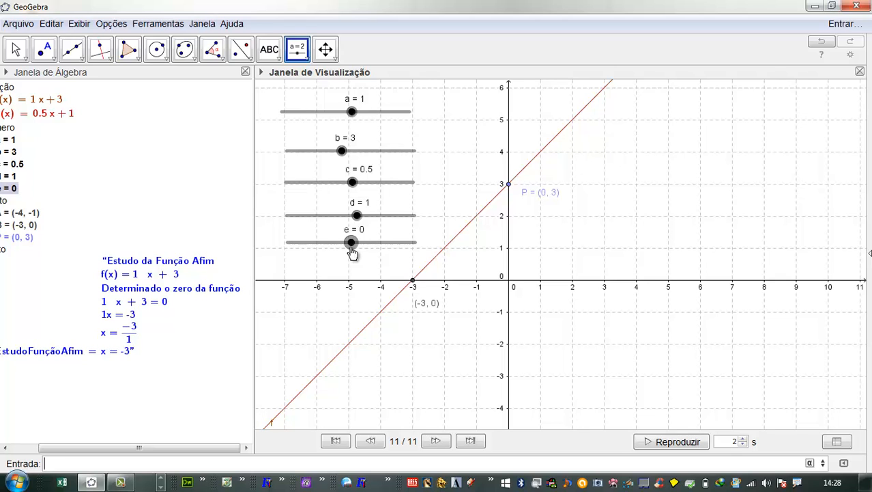
{"action": "mouse_move", "coordinate": [353, 253]}
{"action": "left_mouse_down"}
{"action": "mouse_move", "coordinate": [280, 245]}
{"action": "mouse_move", "coordinate": [424, 260]}
{"action": "mouse_move", "coordinate": [366, 253]}
{"action": "left_mouse_up"}
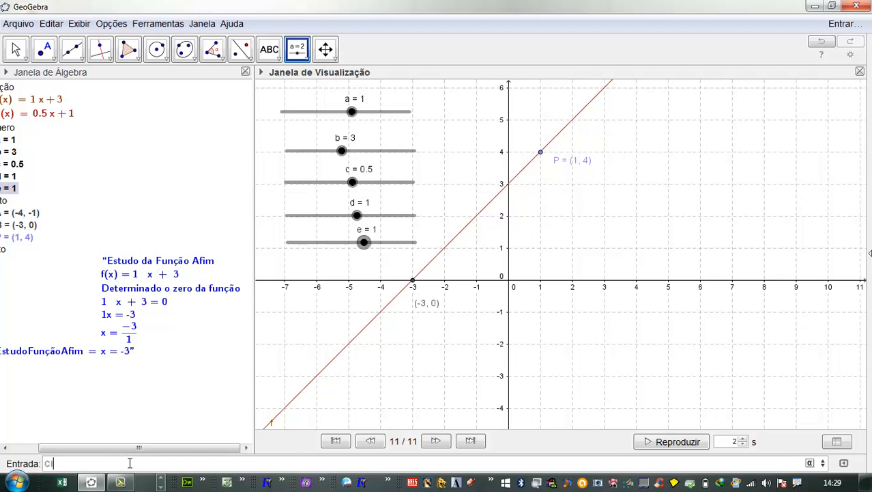
Try to enter the conditional classification as Classificação[a<0,"Decrescente","Crescente"]
{"action": "type", "text": "assificação"}
{"action": "key", "text": "Return"}
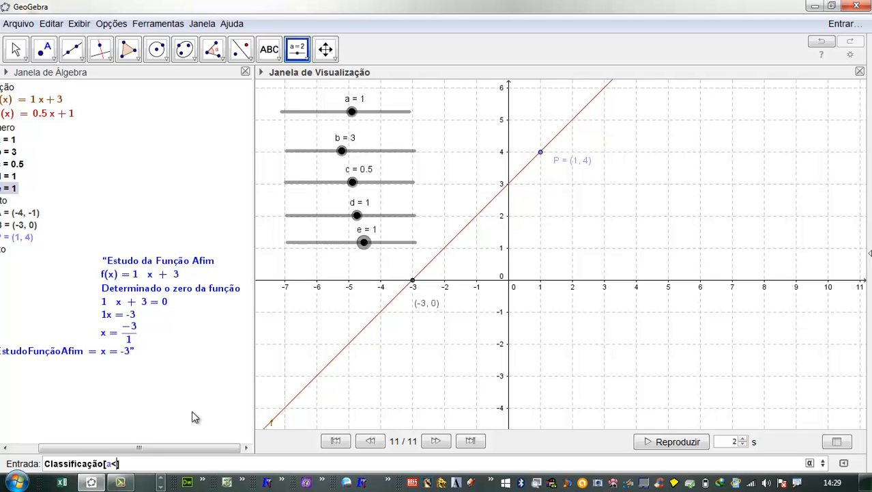
{"action": "type", "text": "-b"}
{"action": "key", "text": "BackSpace"}
{"action": "key", "text": "BackSpace"}
{"action": "type", "text": "0,\""}
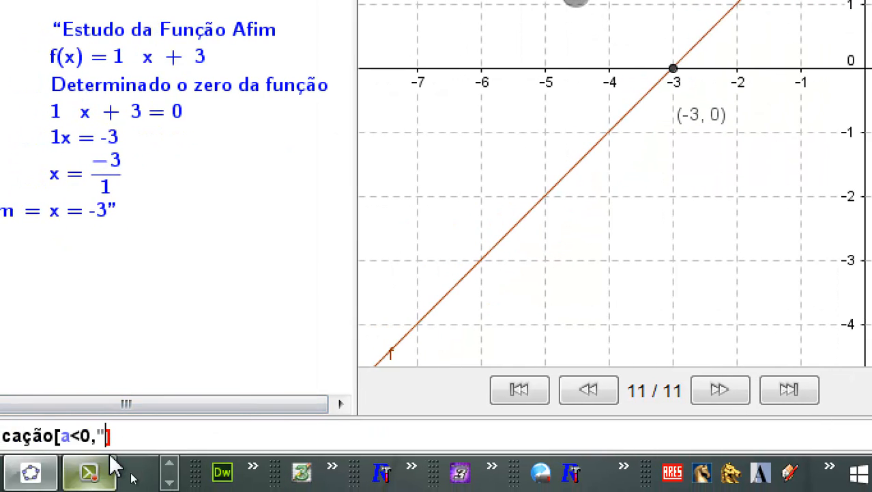
{"action": "mouse_move", "coordinate": [76, 467]}
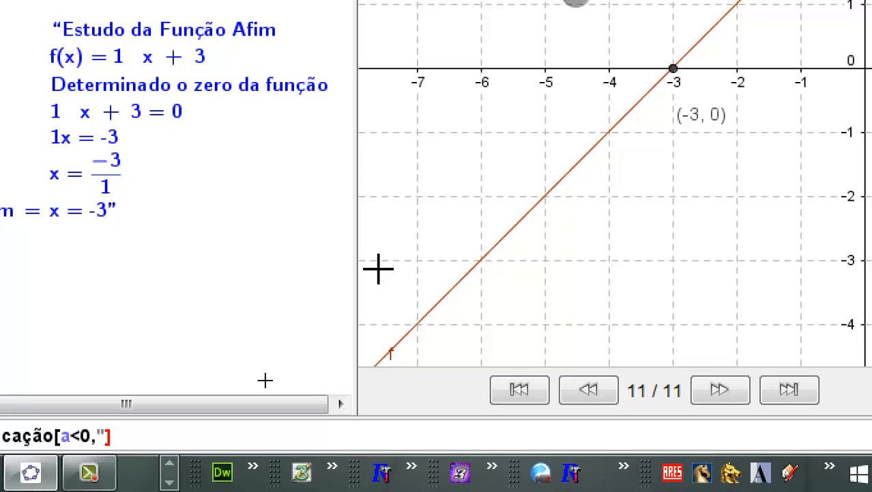
{"action": "type", "text": "Decrescen"}
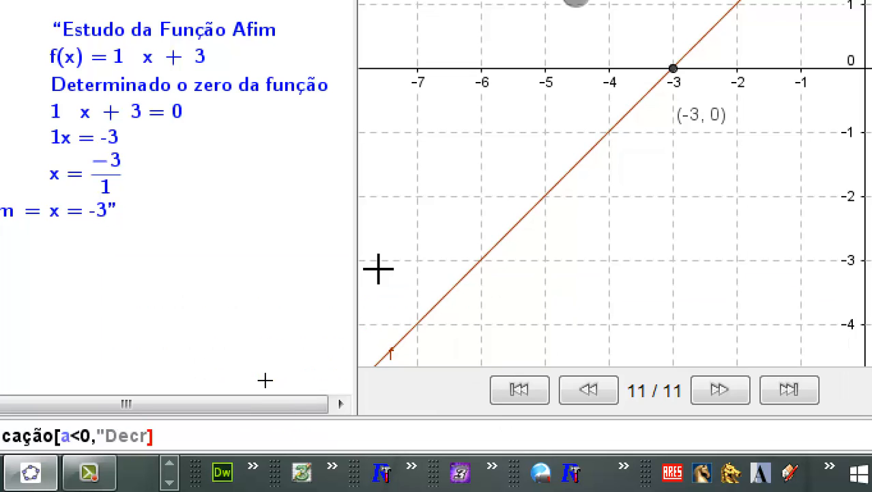
{"action": "type", "text": "te"}
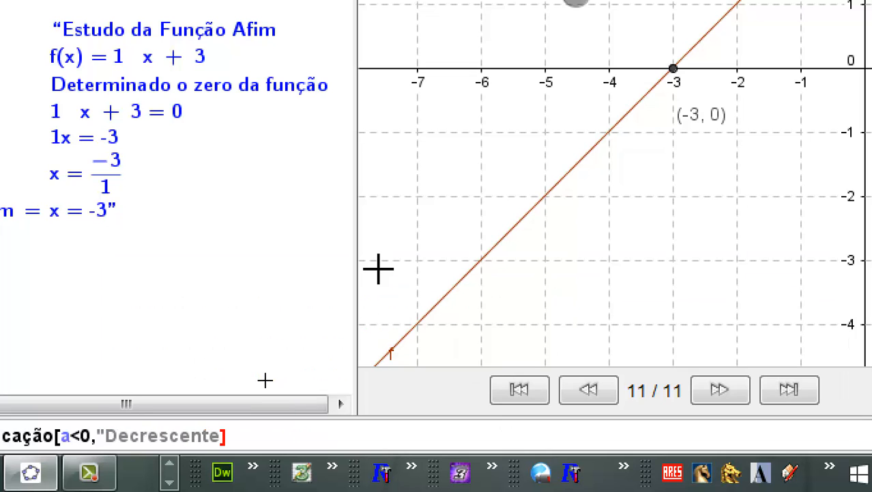
{"action": "type", "text": "\",\"Crescente"}
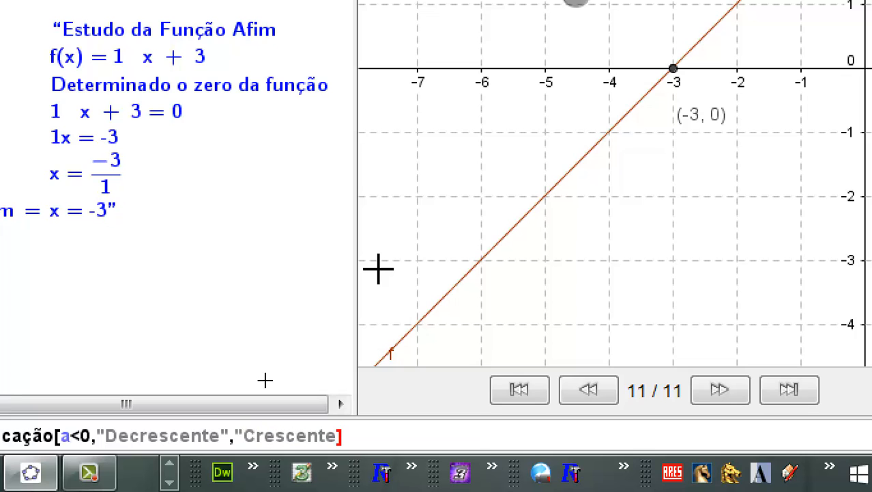
{"action": "type", "text": "\""}
{"action": "key", "text": "Return"}
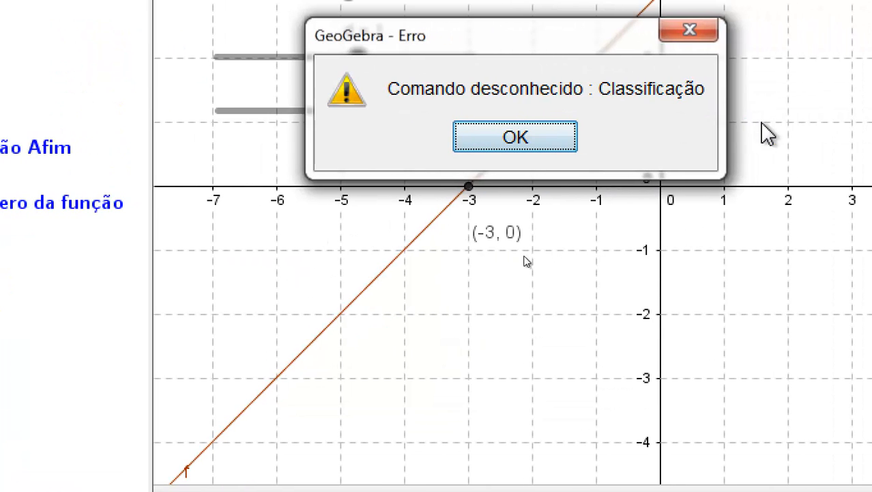
{"action": "left_click", "coordinate": [464, 136]}
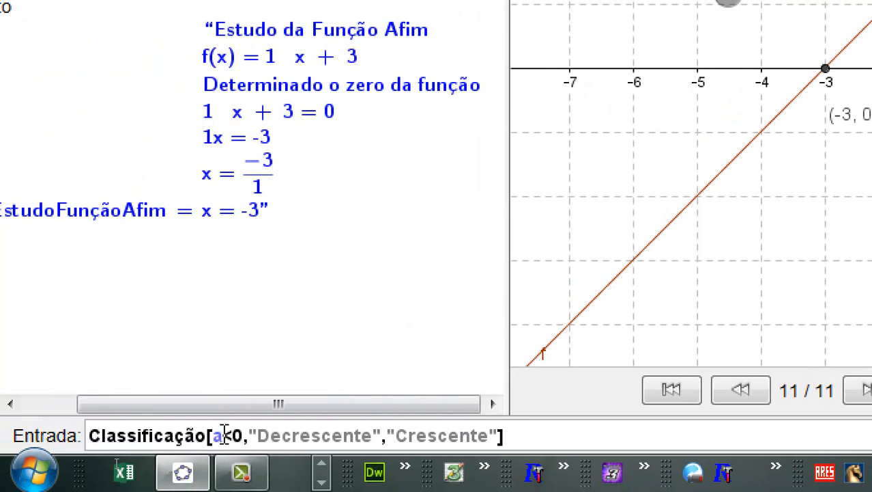
Correct the entry to Classificação=Se[a<0,"Decrescente","Crescente"] and create the text
{"action": "type", "text": "="}
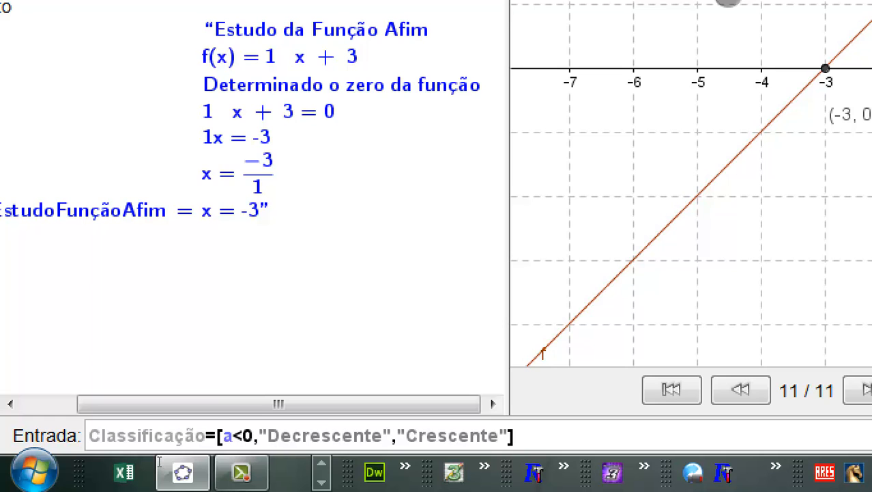
{"action": "type", "text": "Se"}
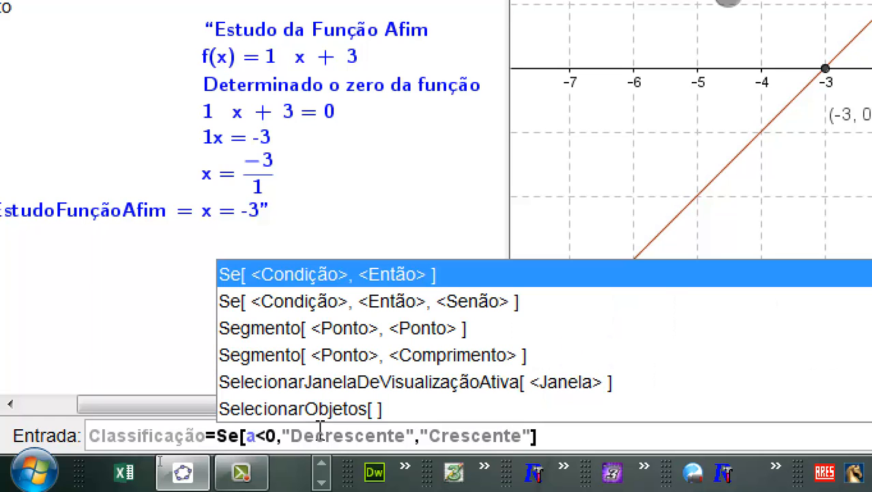
{"action": "left_click", "coordinate": [546, 435]}
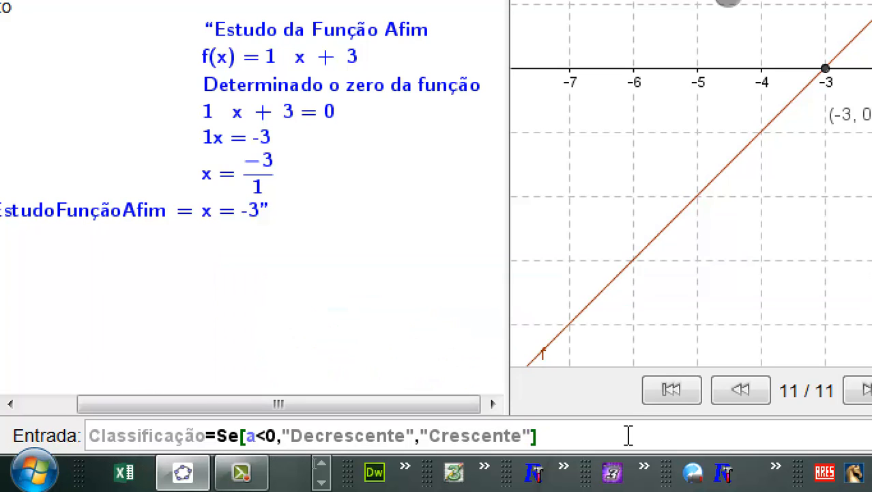
{"action": "key", "text": "Return"}
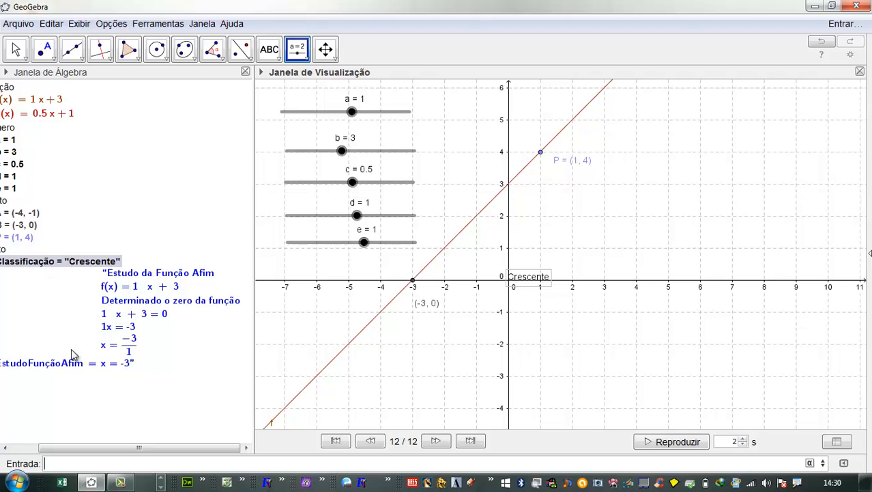
Rename the text Classificação to a person's first name, and rename it back to Classificação
{"action": "left_click_drag", "start_coordinate": [82, 447], "coordinate": [55, 447]}
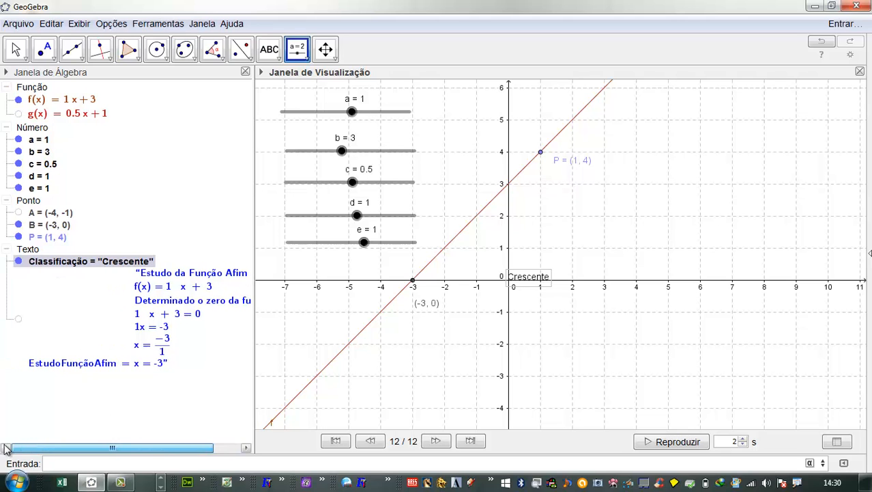
{"action": "right_click", "coordinate": [61, 264]}
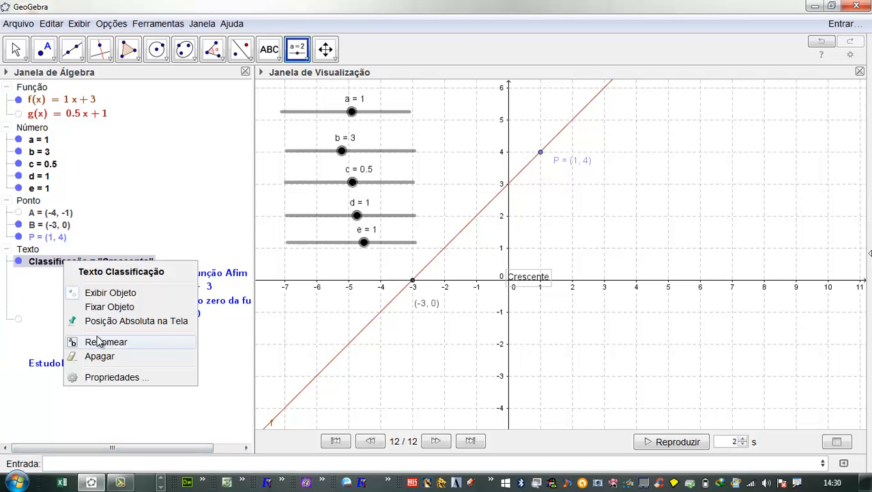
{"action": "left_click", "coordinate": [77, 340]}
{"action": "type", "text": "João"}
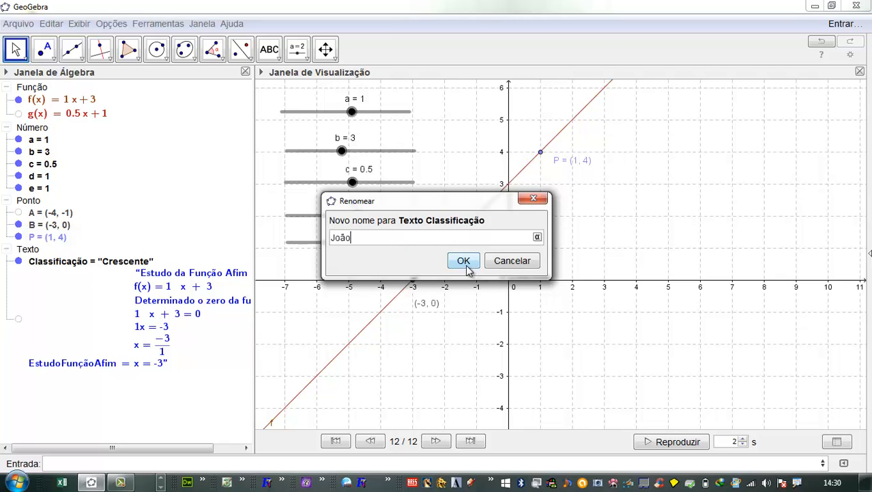
{"action": "left_click", "coordinate": [464, 261]}
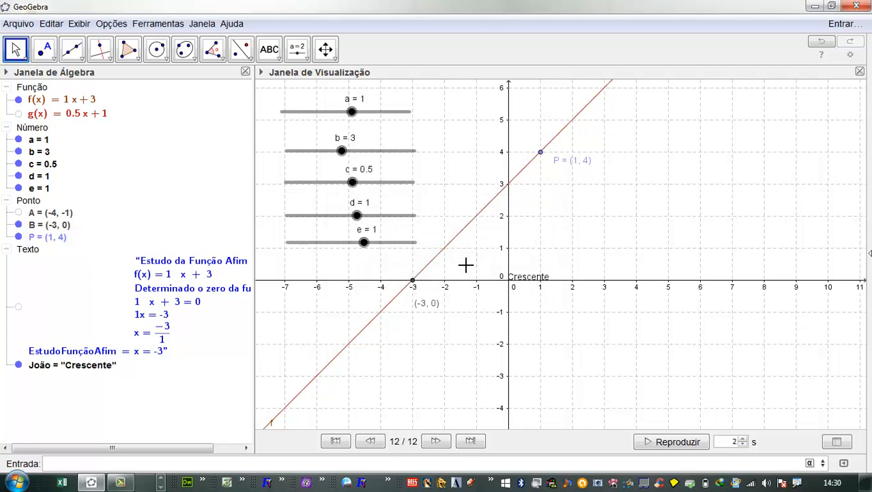
{"action": "right_click", "coordinate": [97, 369]}
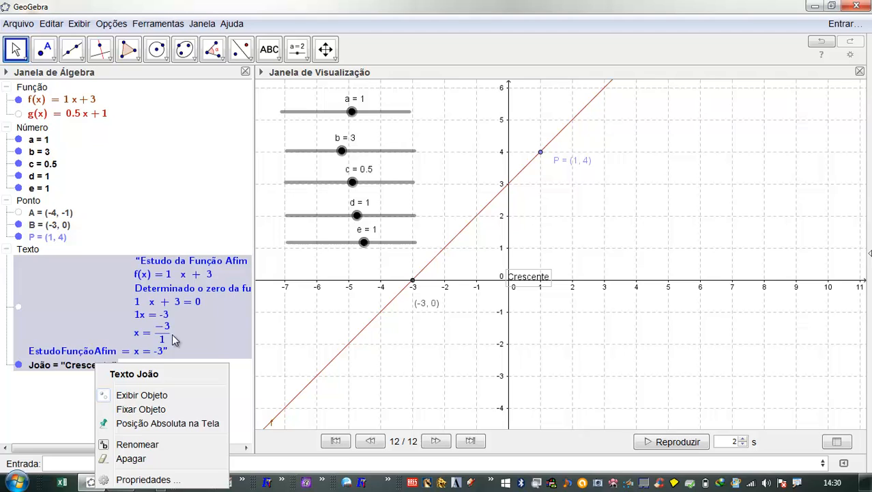
{"action": "left_click", "coordinate": [136, 443]}
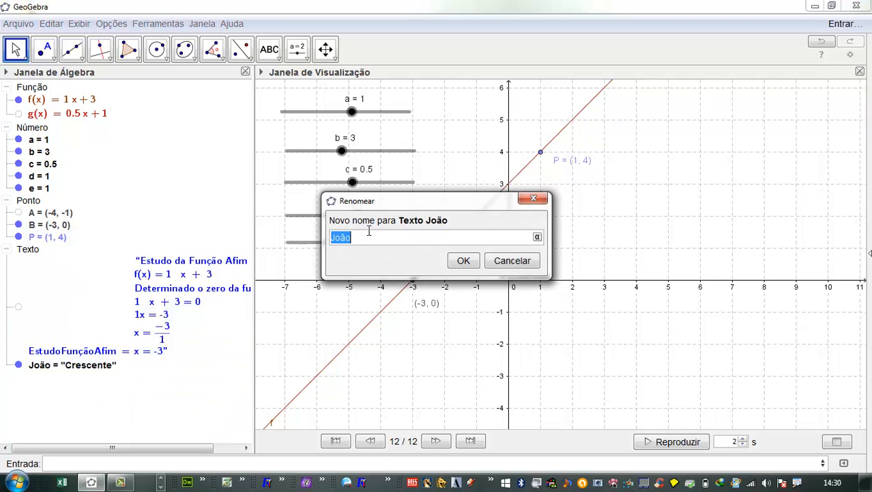
{"action": "type", "text": "Classificaç"}
{"action": "left_click", "coordinate": [463, 260]}
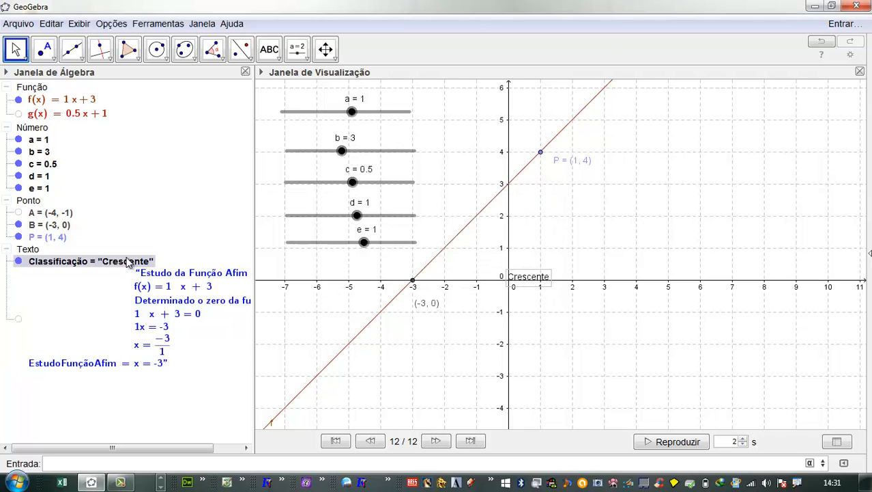
Set slider a to -0.5, and toggle the text Classificação off and on again
{"action": "left_click", "coordinate": [351, 112]}
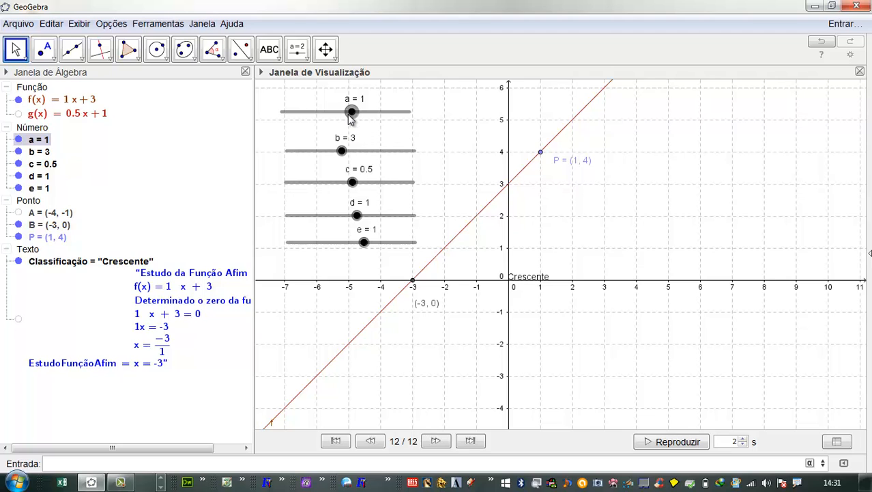
{"action": "left_click_drag", "start_coordinate": [349, 115], "coordinate": [342, 113]}
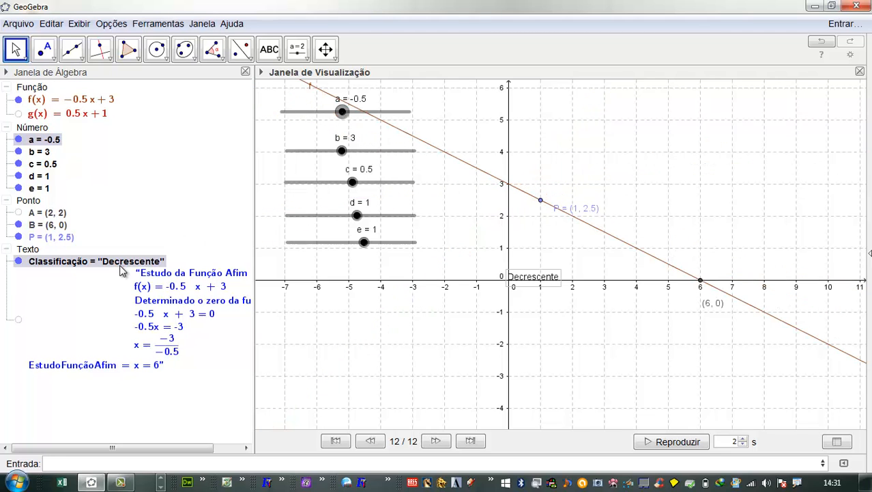
{"action": "left_click", "coordinate": [77, 264]}
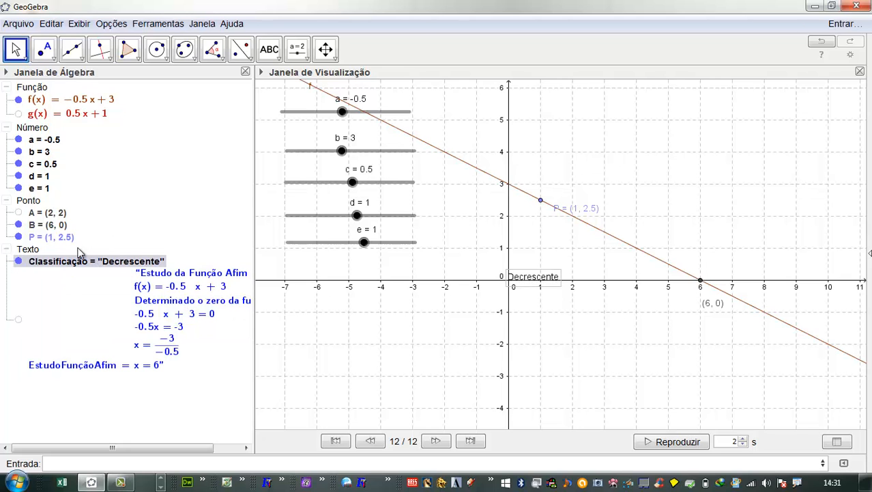
{"action": "left_click", "coordinate": [19, 262]}
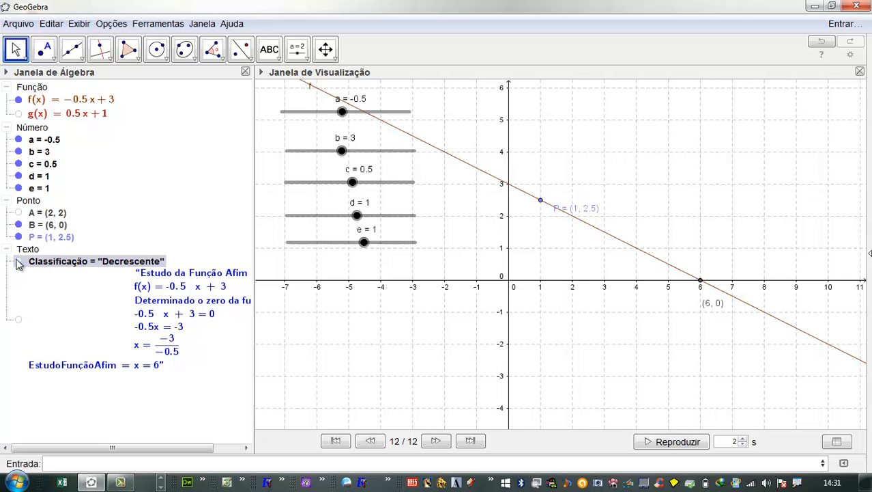
{"action": "left_click", "coordinate": [19, 262]}
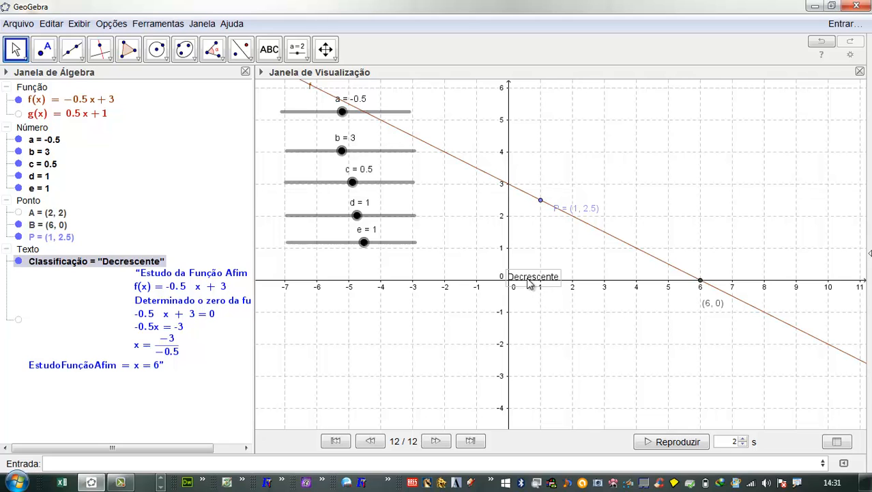
Format the text Classificação in size Grande and bold, and place it directly below slider e
{"action": "left_click_drag", "start_coordinate": [524, 285], "coordinate": [351, 343]}
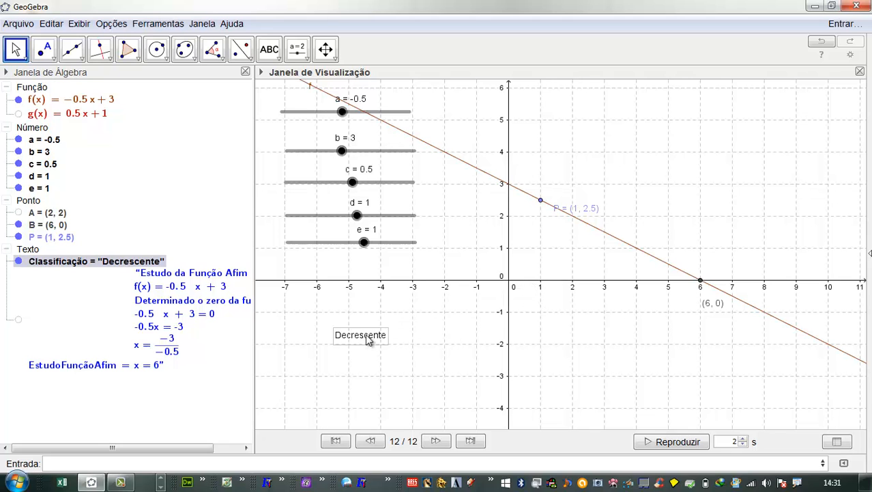
{"action": "right_click", "coordinate": [367, 339]}
{"action": "left_click", "coordinate": [370, 443]}
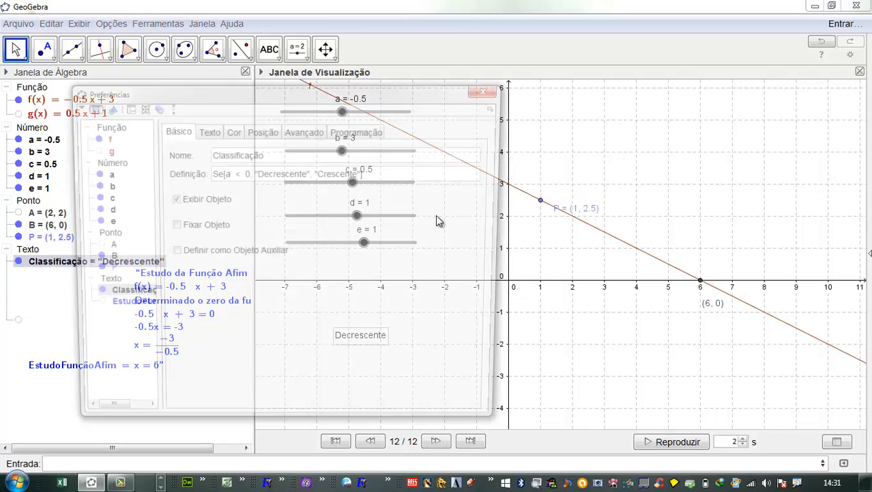
{"action": "left_click", "coordinate": [212, 130]}
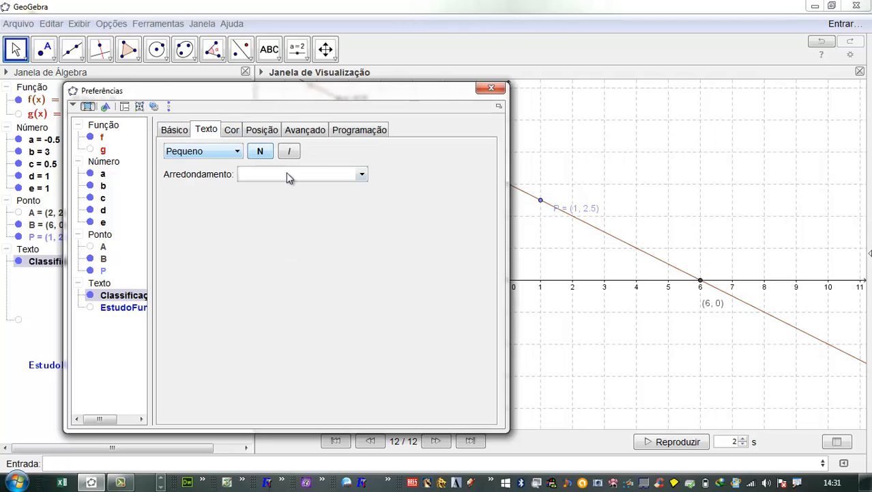
{"action": "left_click", "coordinate": [238, 152]}
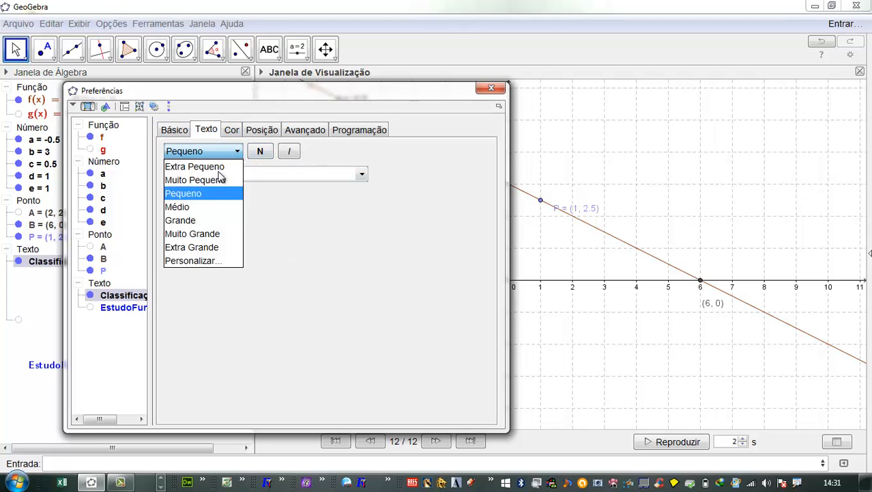
{"action": "left_click", "coordinate": [199, 220]}
{"action": "left_click", "coordinate": [260, 151]}
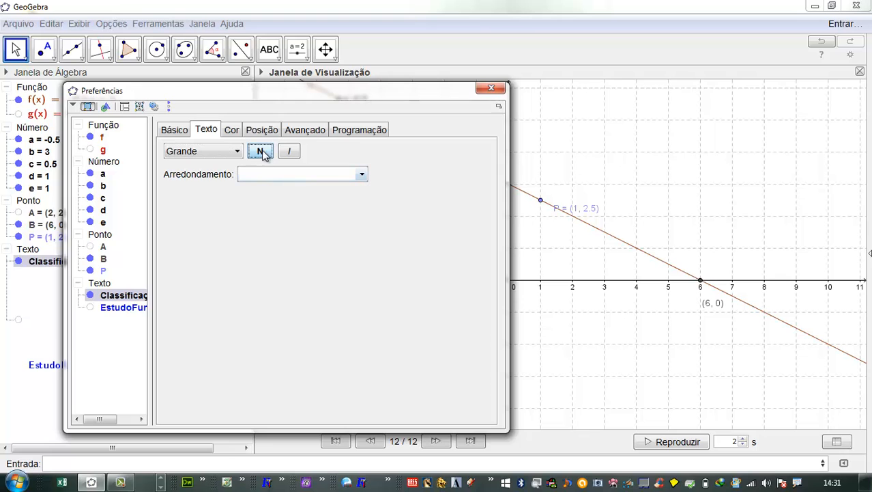
{"action": "left_click", "coordinate": [491, 87]}
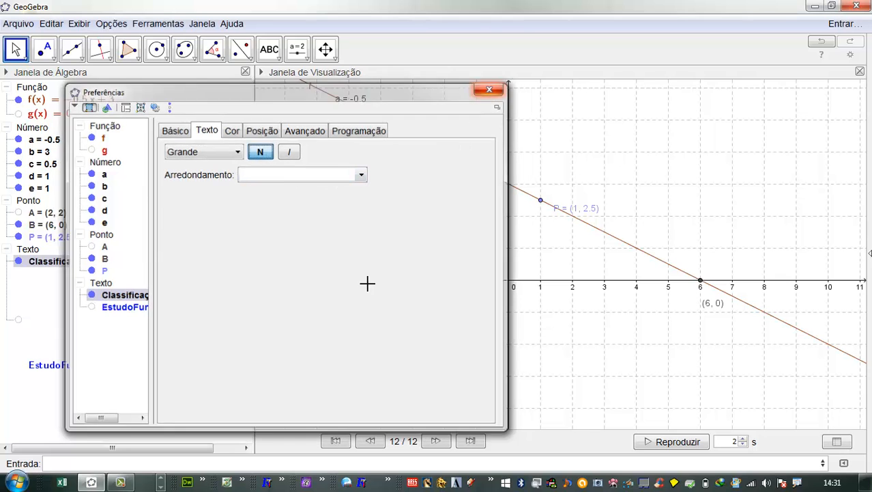
{"action": "left_click_drag", "start_coordinate": [395, 335], "coordinate": [343, 263]}
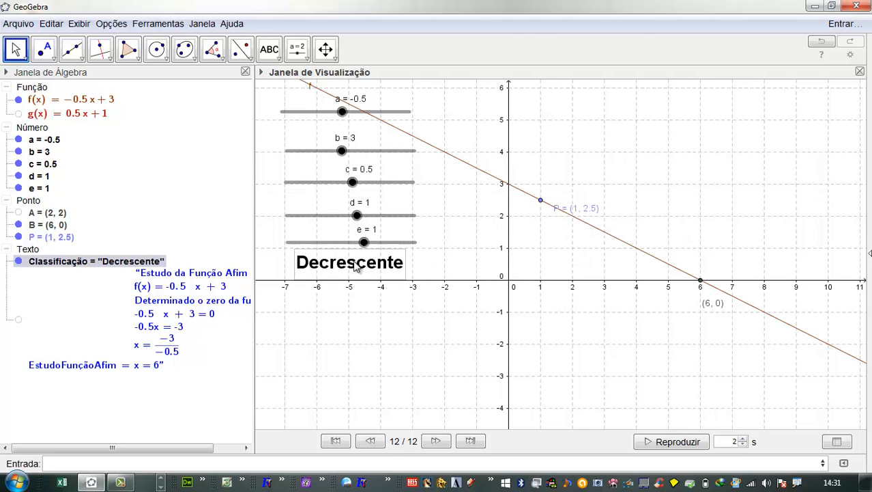
Set slider a to 1.1, and show the text EstudoFunçãoAfim moved clear of point P's label
{"action": "left_click", "coordinate": [343, 113]}
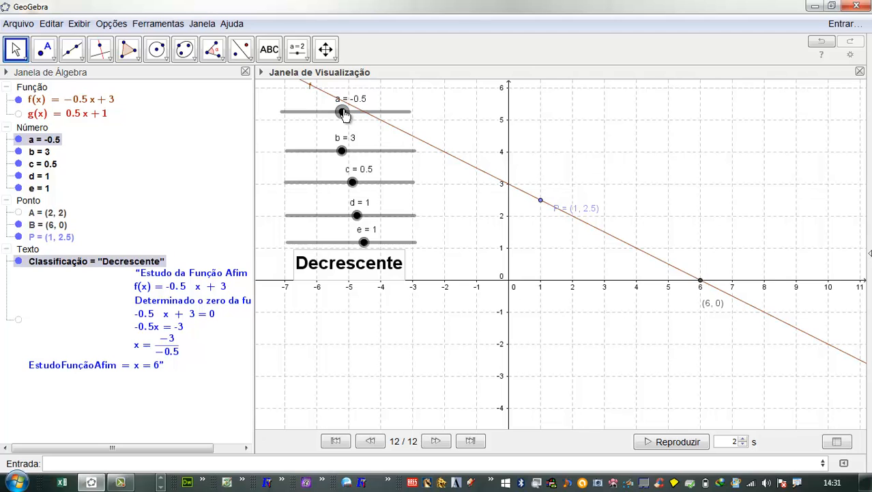
{"action": "left_click_drag", "start_coordinate": [345, 115], "coordinate": [355, 135]}
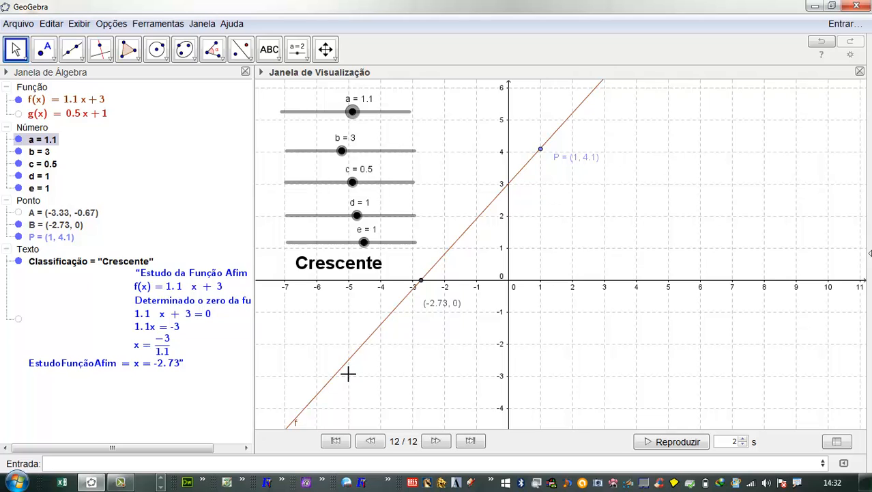
{"action": "left_click", "coordinate": [18, 320]}
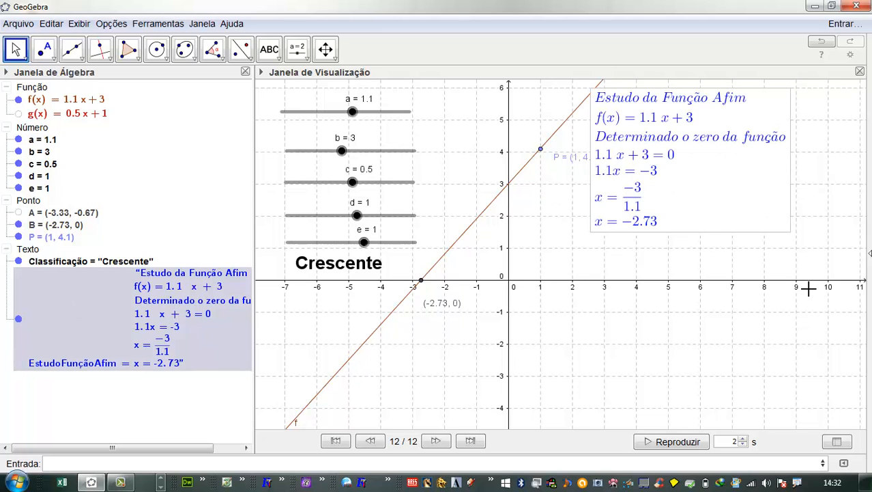
{"action": "left_click_drag", "start_coordinate": [725, 202], "coordinate": [764, 233]}
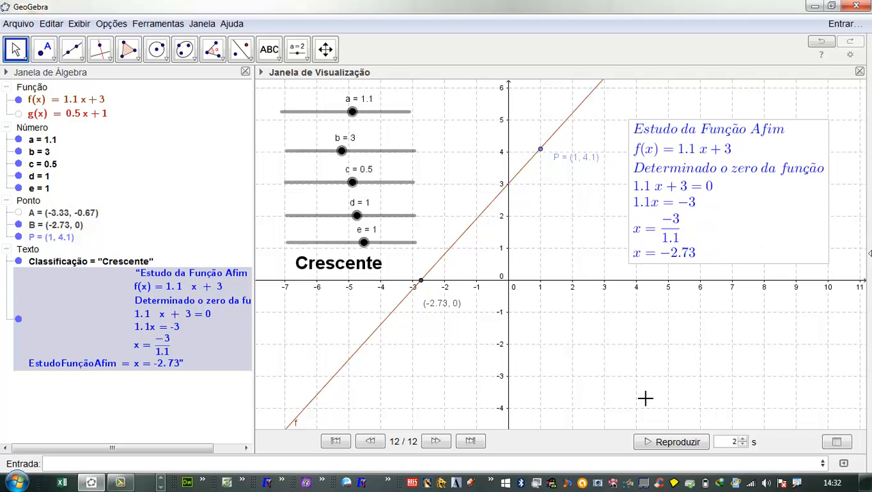
Set the value of a to 3 and the value of b to -24
{"action": "double_click", "coordinate": [43, 142]}
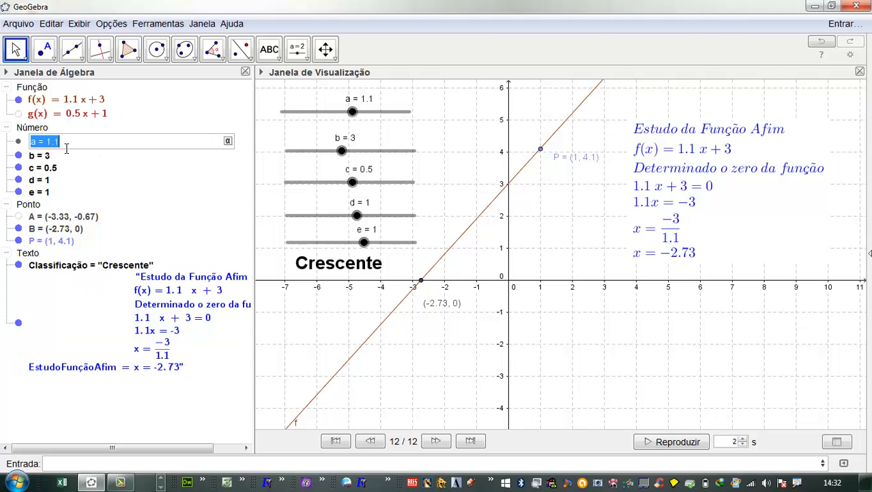
{"action": "type", "text": "3"}
{"action": "key", "text": "Return"}
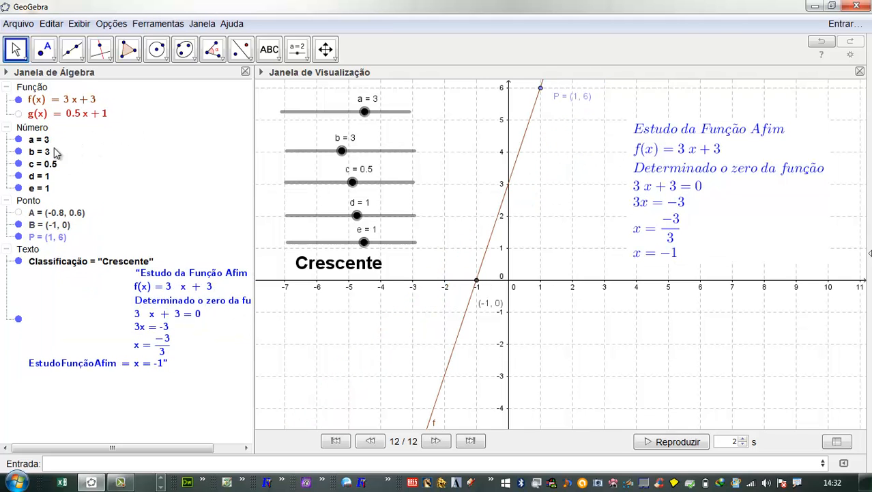
{"action": "double_click", "coordinate": [56, 152]}
{"action": "type", "text": "-24"}
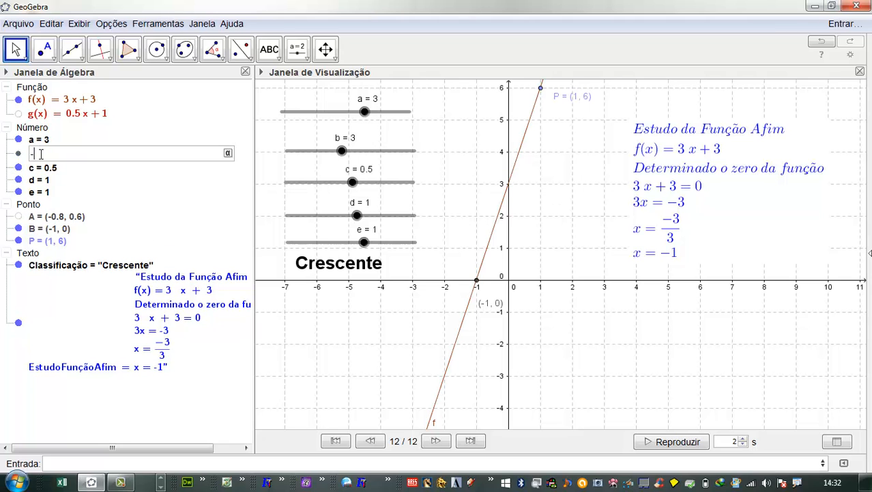
{"action": "key", "text": "Return"}
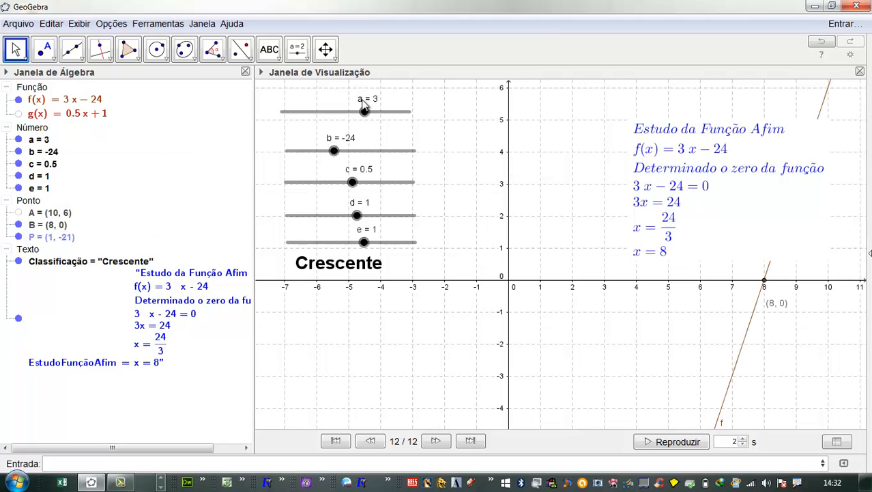
Move the text EstudoFunçãoAfim beside the upper part of the y-axis, clear of the line of f
{"action": "left_click", "coordinate": [684, 170]}
{"action": "left_click_drag", "start_coordinate": [684, 171], "coordinate": [586, 133]}
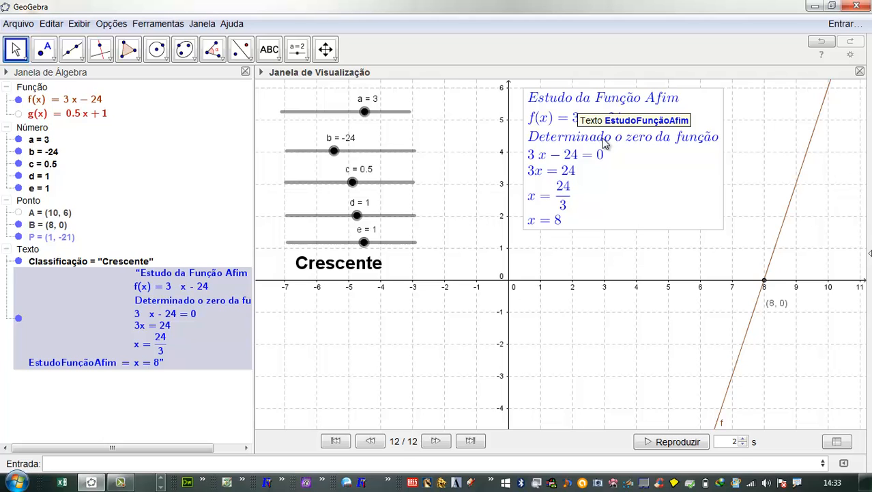
{"action": "mouse_move", "coordinate": [550, 138]}
{"action": "left_mouse_down"}
{"action": "mouse_move", "coordinate": [575, 139]}
{"action": "mouse_move", "coordinate": [546, 136]}
{"action": "left_mouse_up"}
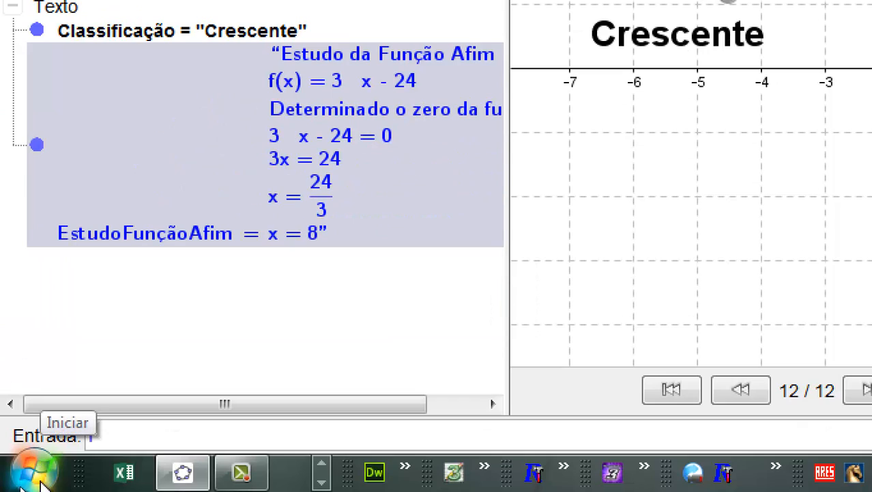
Evaluate f(5) as a new number
{"action": "type", "text": "("}
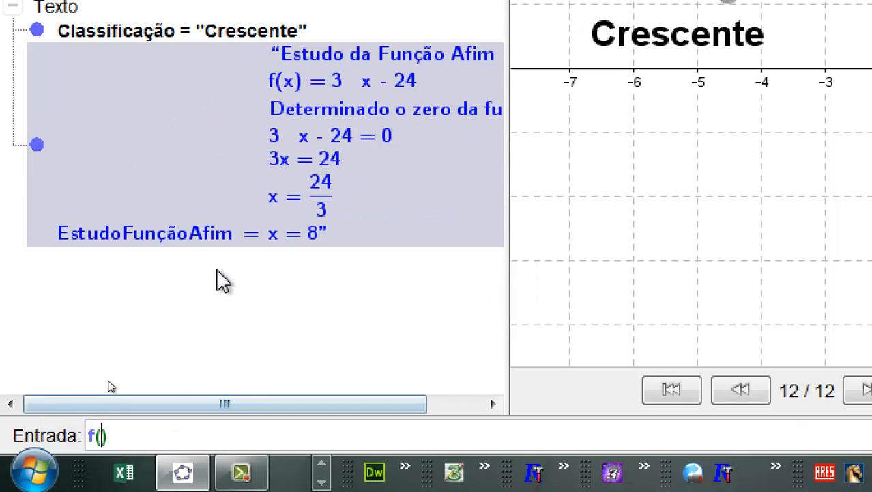
{"action": "type", "text": "5"}
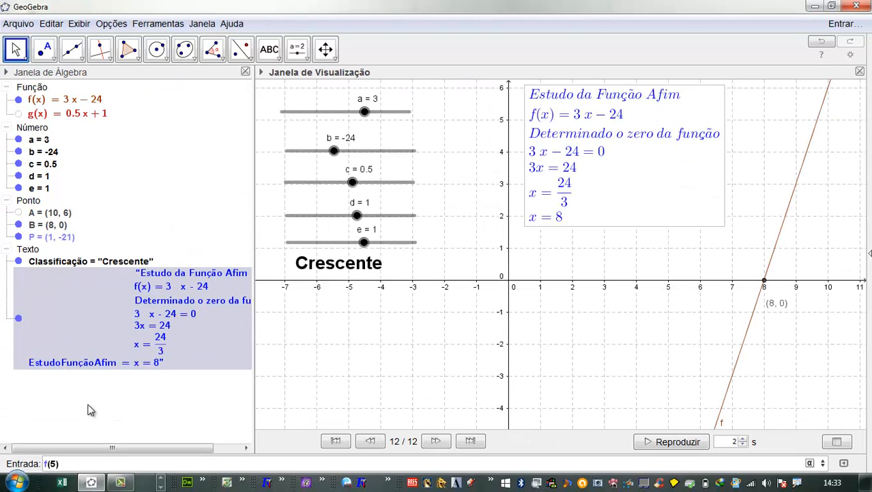
{"action": "key", "text": "Return"}
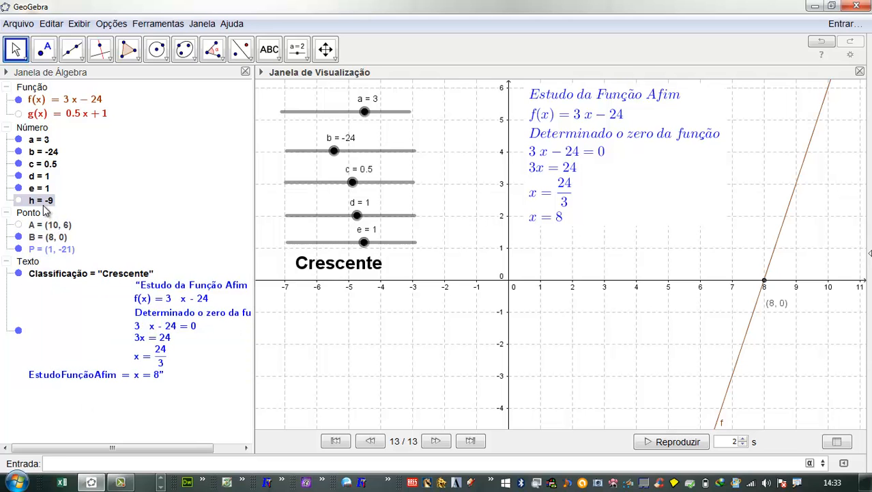
{"action": "mouse_move", "coordinate": [44, 213]}
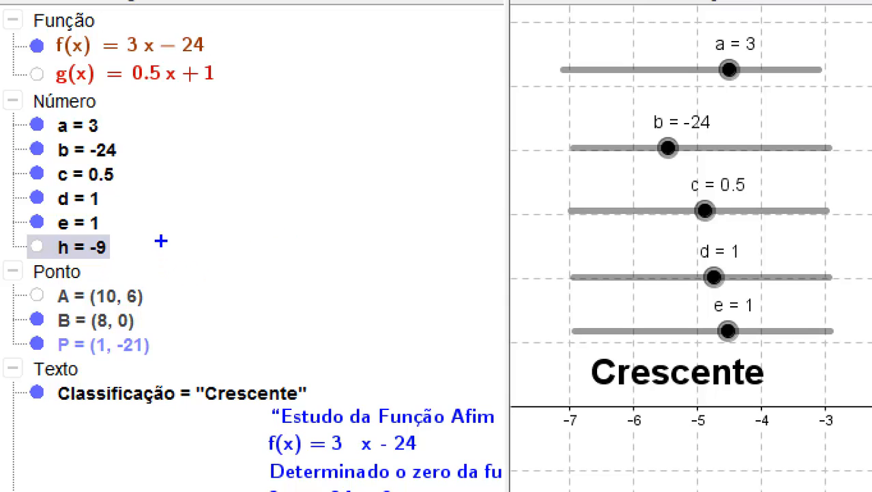
{"action": "left_click_drag", "start_coordinate": [121, 240], "coordinate": [289, 181]}
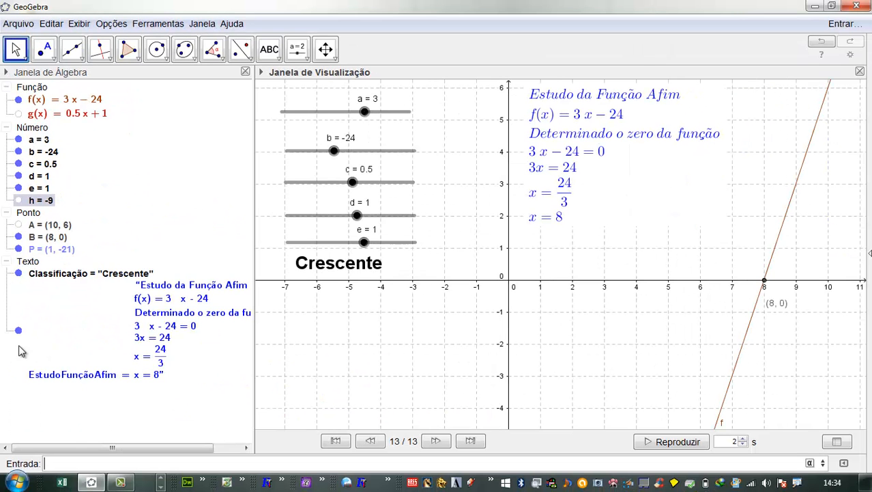
Evaluate the expression 3 f(-2)+4 f(10)+f(-1)^2 as a new number
{"action": "left_click", "coordinate": [51, 463]}
{"action": "type", "text": "+4 f(10)"}
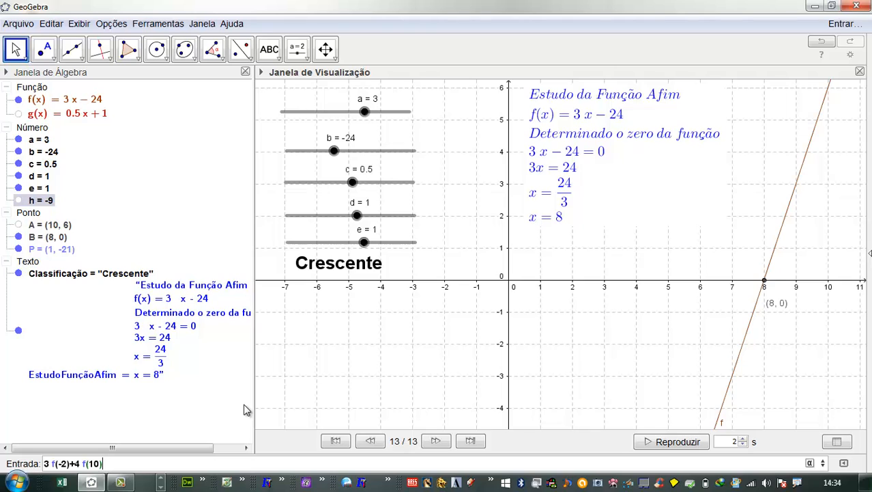
{"action": "type", "text": "+f(-1)^2"}
{"action": "key", "text": "Return"}
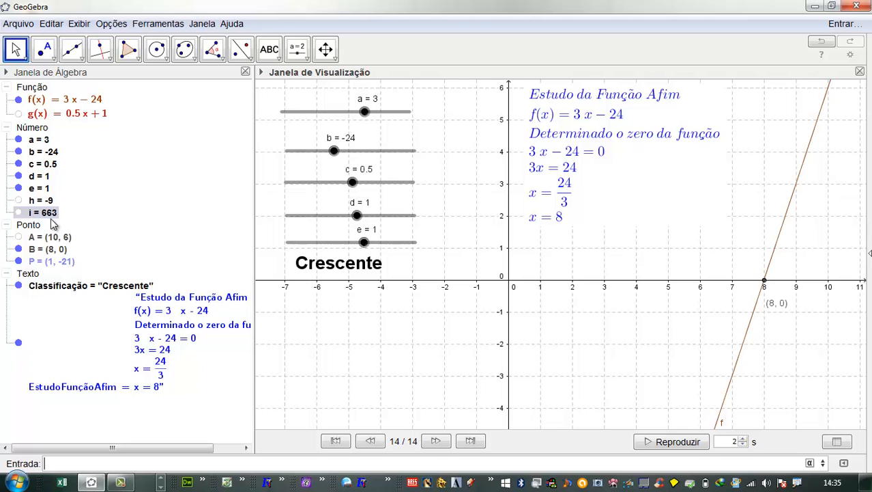
{"action": "mouse_move", "coordinate": [55, 220]}
Evaluate g(3) as a new number
{"action": "type", "text": "g(3"}
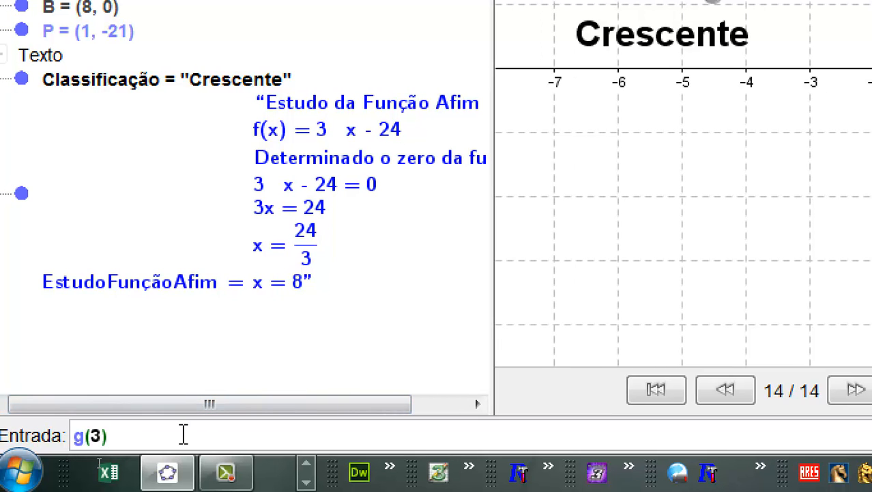
{"action": "key", "text": "Return"}
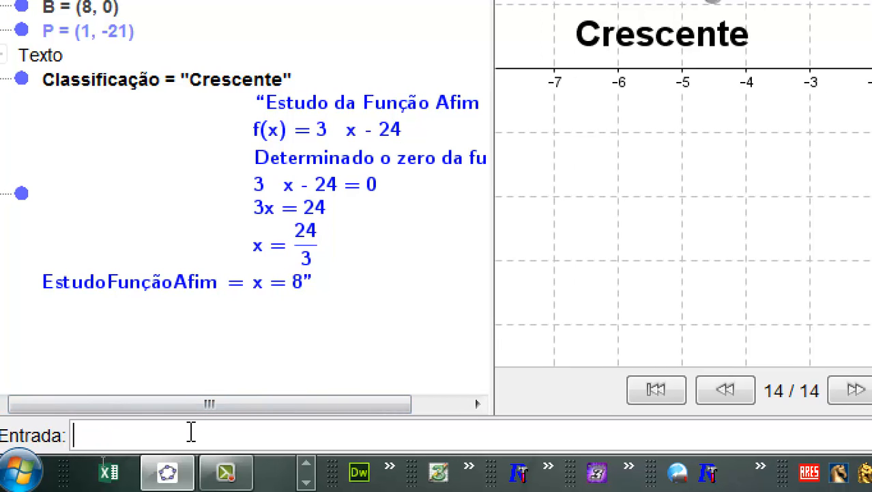
{"action": "type", "text": "g(3"}
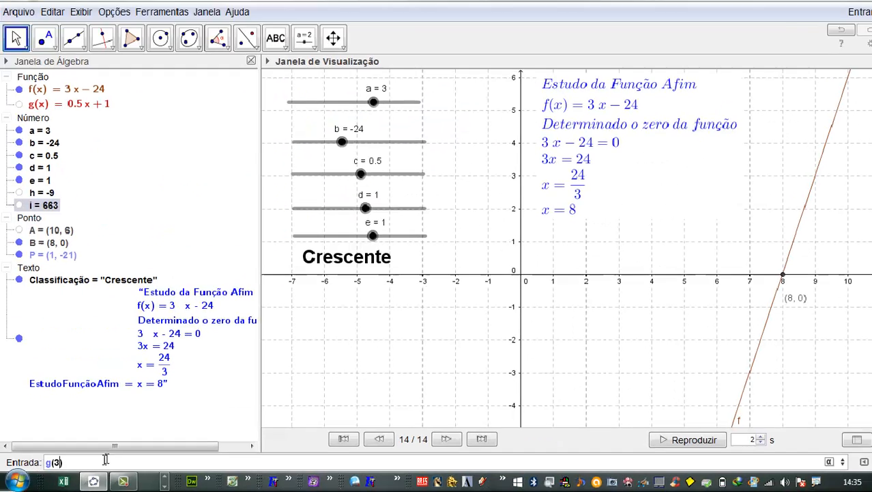
{"action": "key", "text": "Return"}
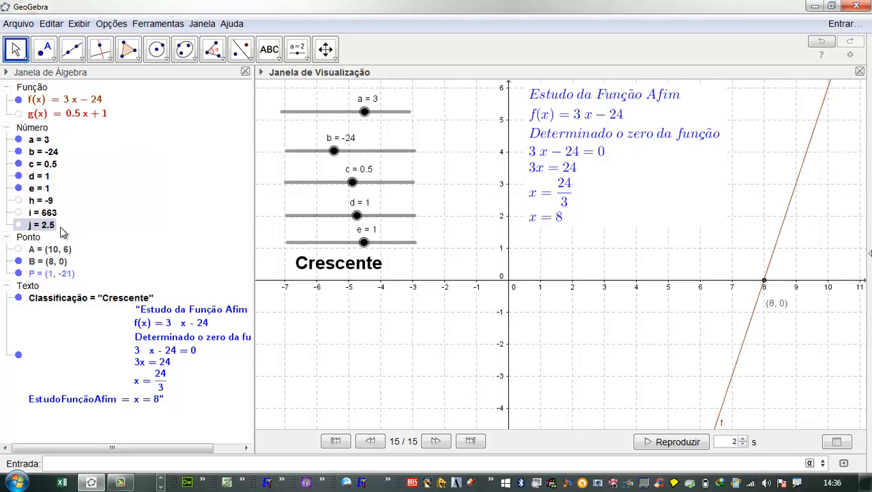
Set the value of c, the slope of g, to 2
{"action": "double_click", "coordinate": [50, 166]}
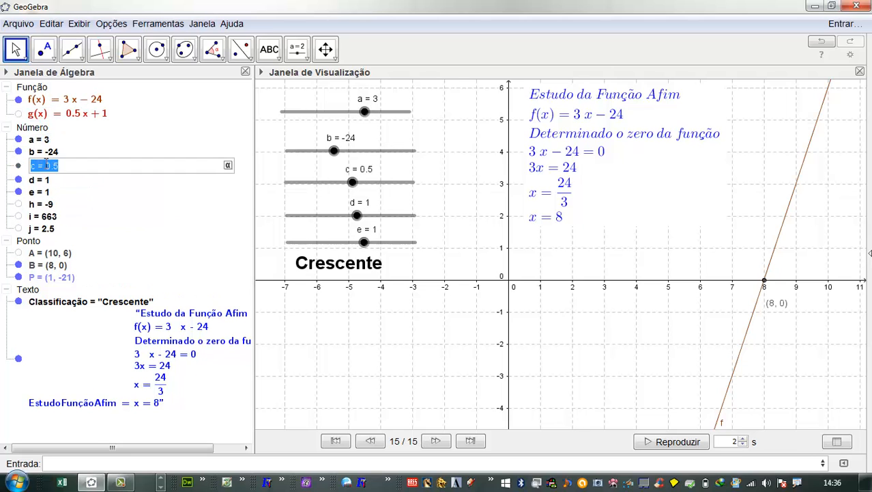
{"action": "type", "text": "2"}
{"action": "key", "text": "Return"}
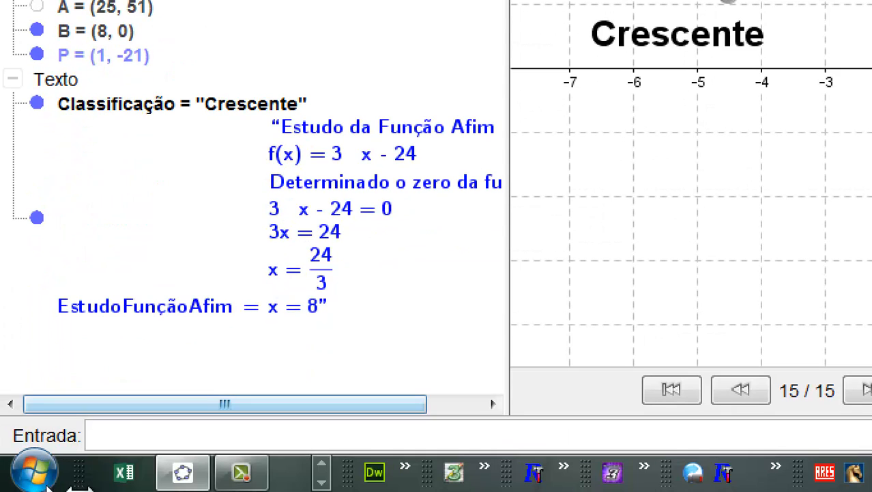
Evaluate the expression 2 f(4)-5 g(-1) as a new number
{"action": "left_click", "coordinate": [125, 432]}
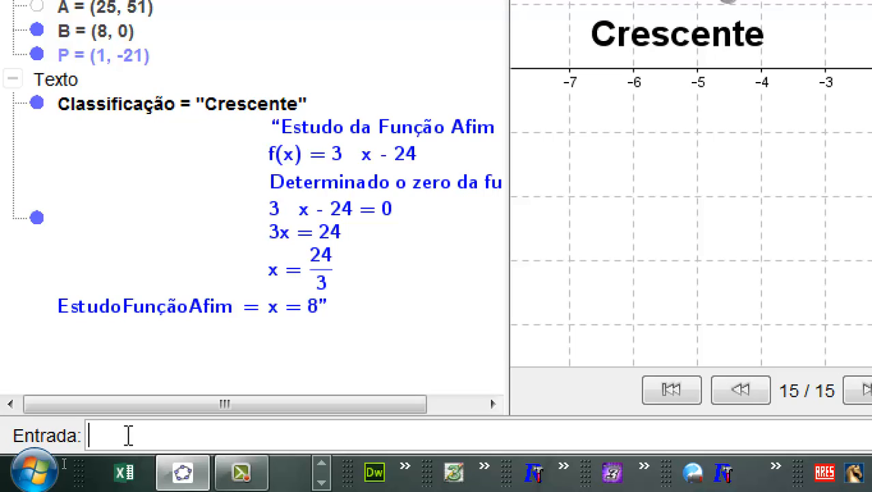
{"action": "type", "text": "2 f(4"}
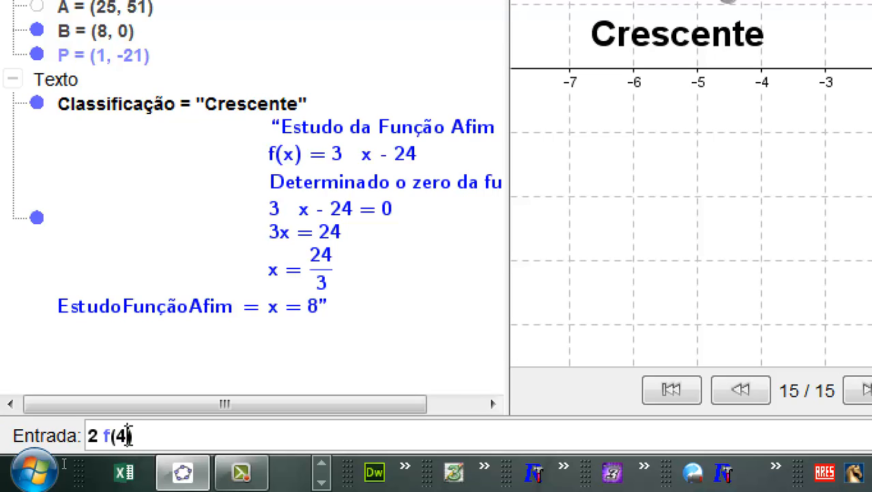
{"action": "type", "text": ")-5 g("}
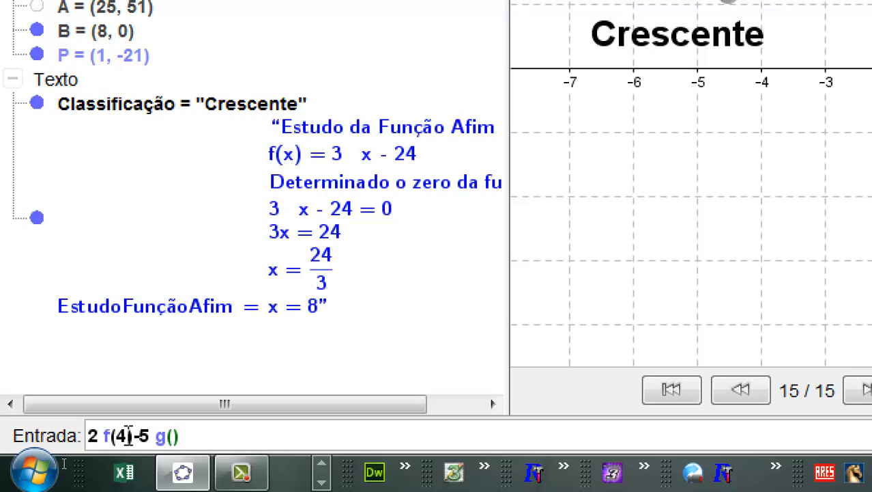
{"action": "type", "text": "-1"}
{"action": "key", "text": "Return"}
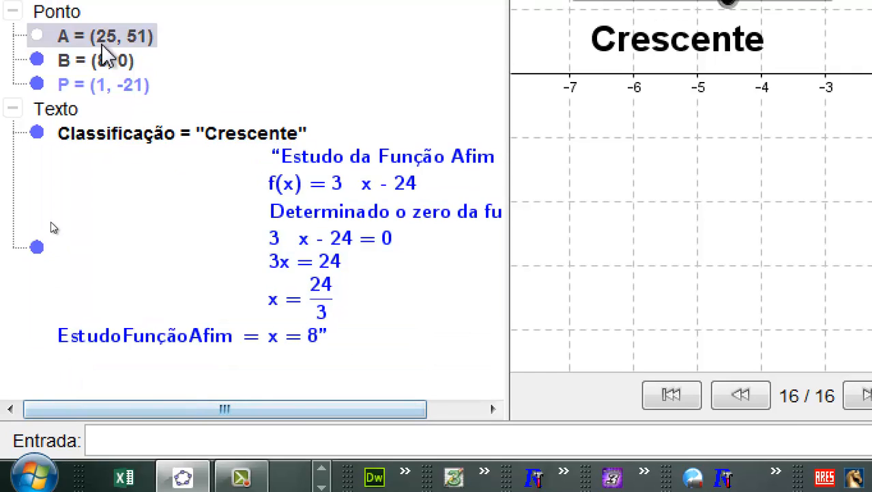
{"action": "mouse_move", "coordinate": [102, 121]}
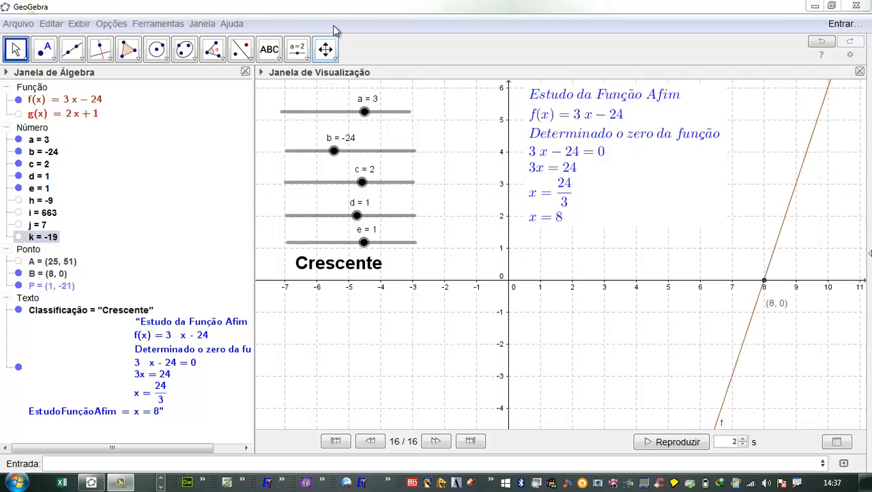
Select all objects of the construction and delete them
{"action": "left_click", "coordinate": [334, 31]}
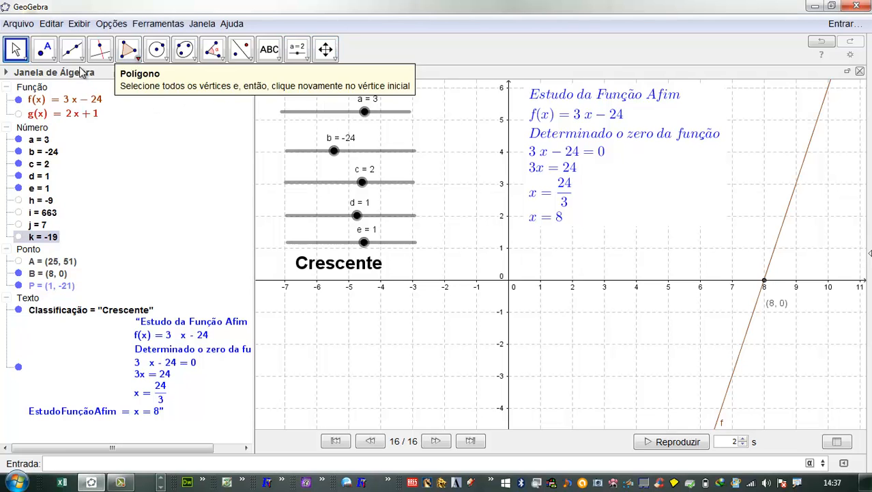
{"action": "left_click", "coordinate": [23, 53]}
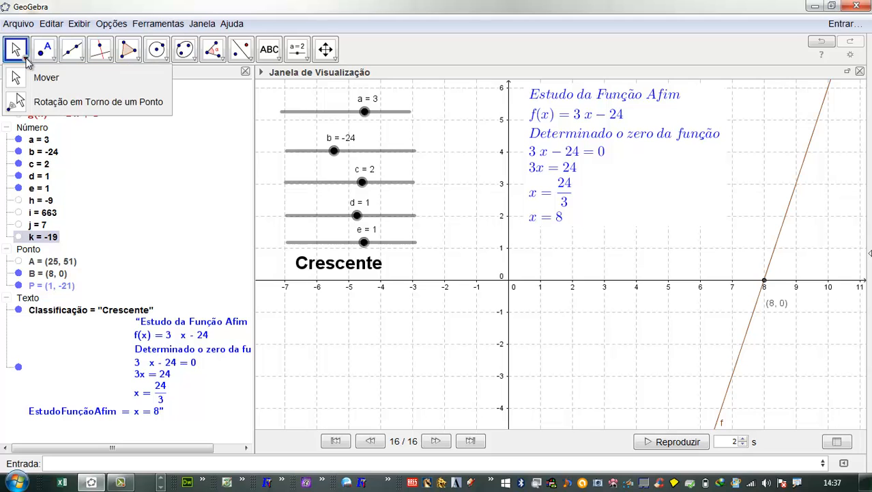
{"action": "left_click", "coordinate": [404, 74]}
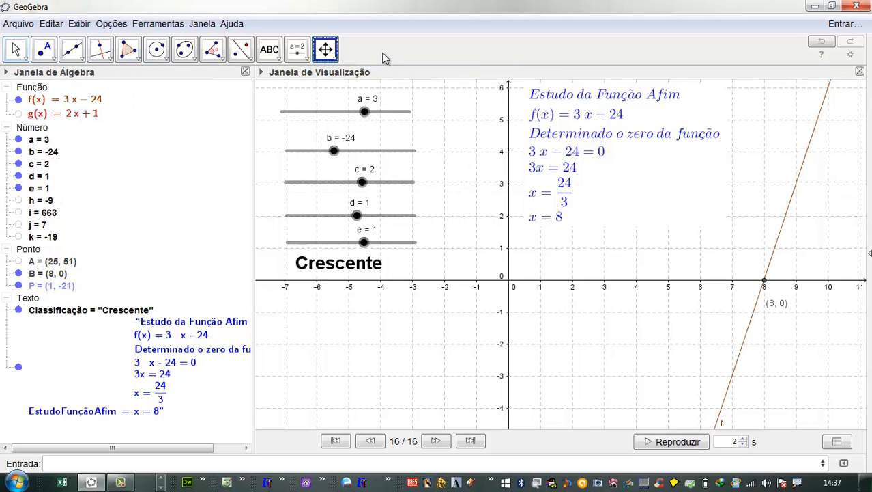
{"action": "key", "text": "ctrl+a"}
{"action": "key", "text": "Delete"}
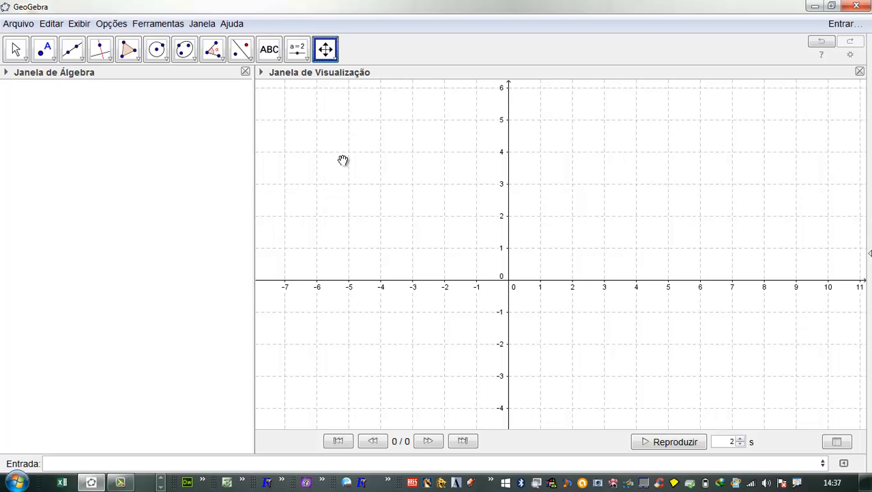
Define the function f(x) = 2 x + 5 and add the line x=y
{"action": "left_click", "coordinate": [62, 462]}
{"action": "type", "text": "f(x) "}
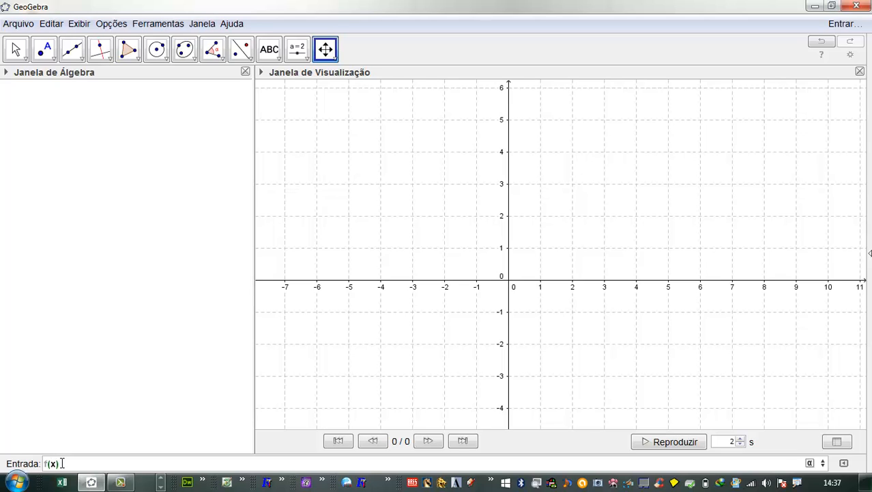
{"action": "type", "text": "= 2 x + 5"}
{"action": "key", "text": "Return"}
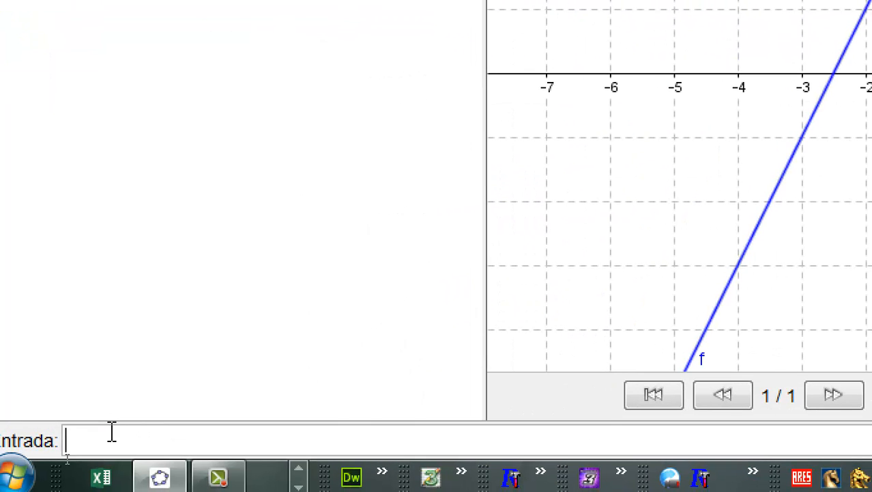
{"action": "type", "text": "x=y"}
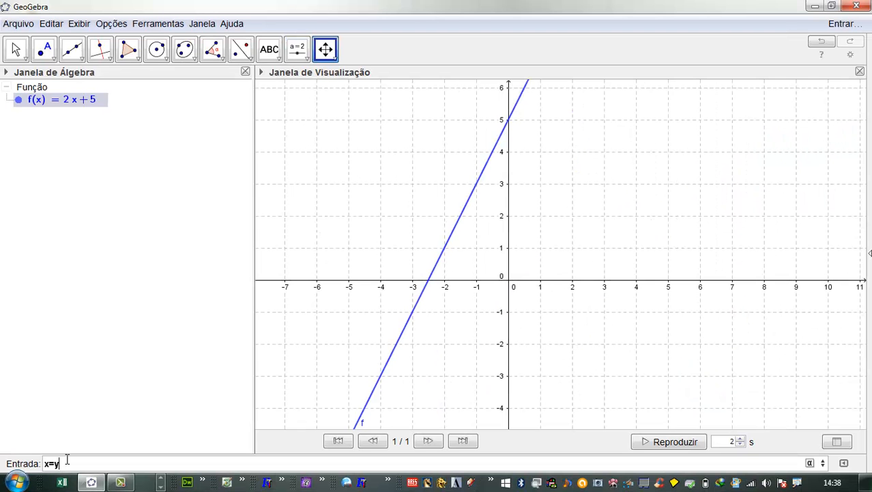
{"action": "key", "text": "Return"}
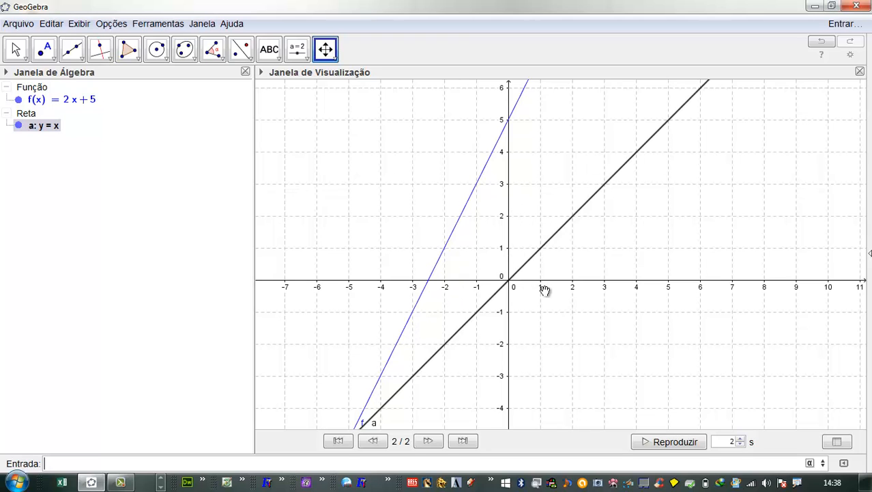
Reflect the function f about the line y = x with Reflect about Line
{"action": "left_click", "coordinate": [242, 51]}
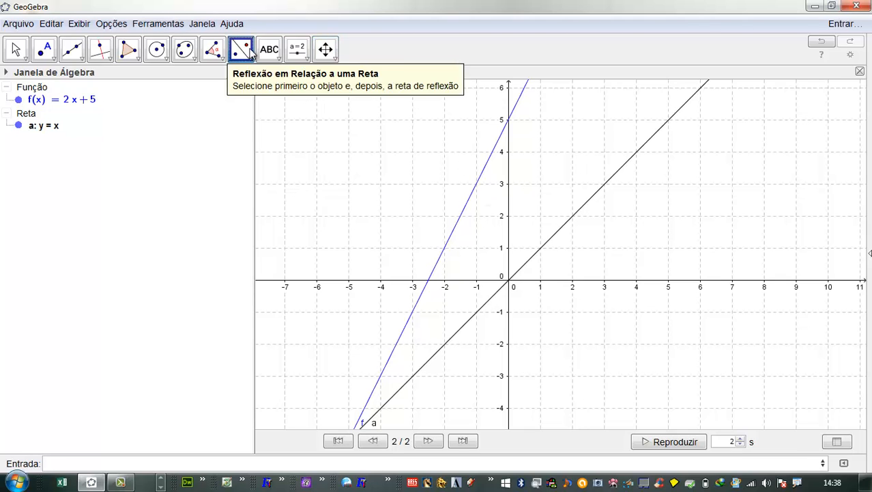
{"action": "left_click", "coordinate": [242, 50]}
{"action": "left_click", "coordinate": [242, 51]}
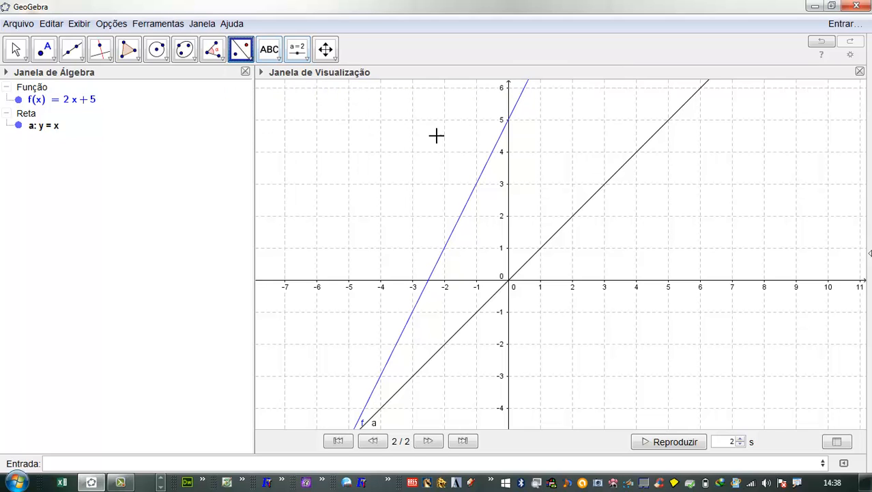
{"action": "left_click", "coordinate": [491, 167]}
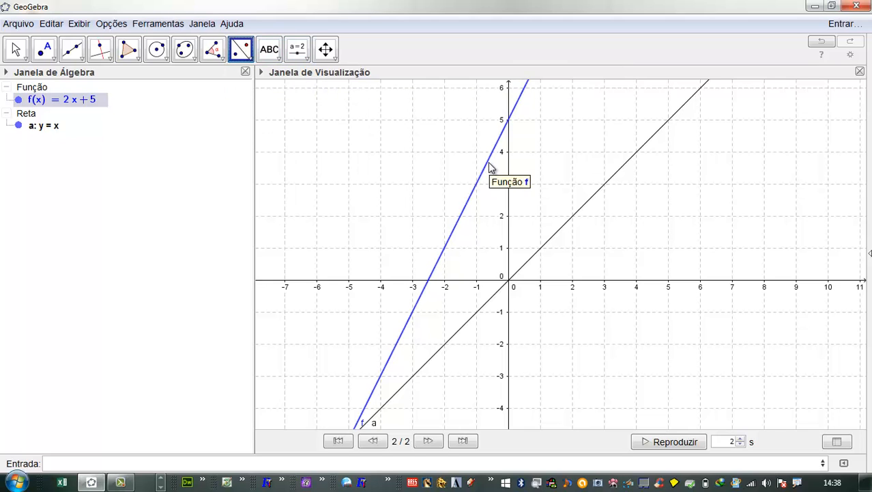
{"action": "left_click", "coordinate": [594, 194]}
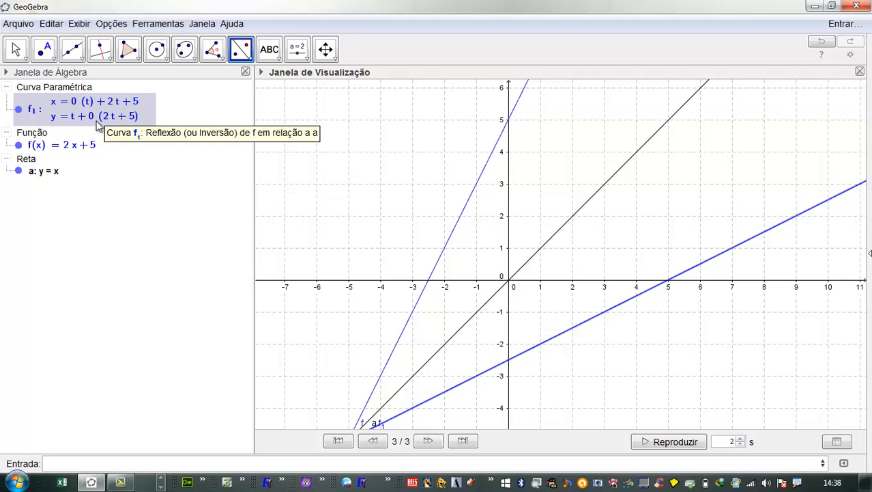
Toggle the visibility of f off and on, and hide its reflected curve
{"action": "left_click", "coordinate": [19, 145]}
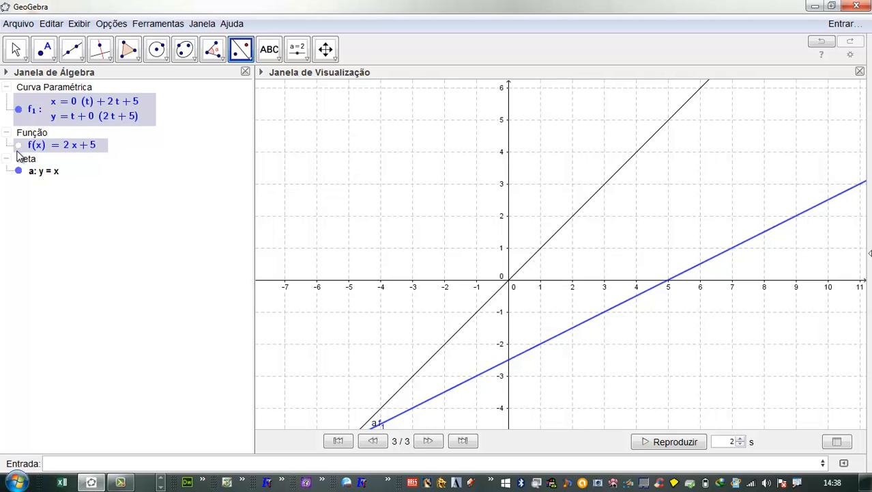
{"action": "left_click", "coordinate": [18, 148]}
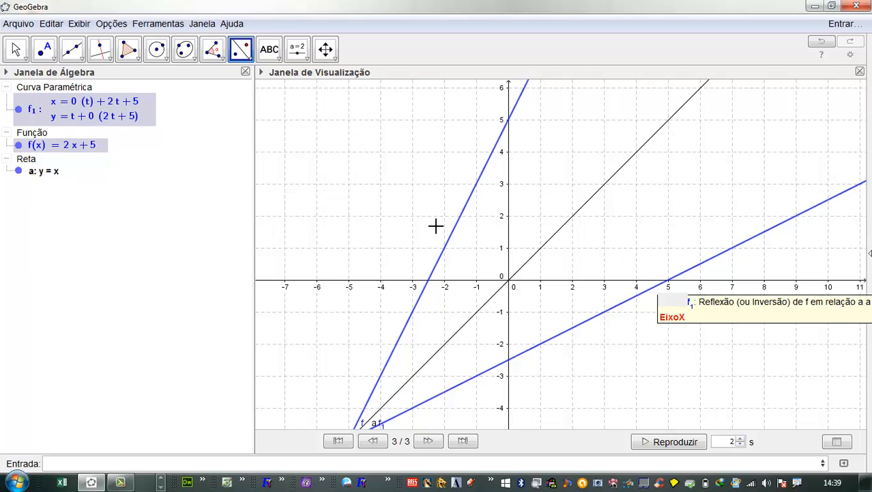
{"action": "left_click", "coordinate": [19, 110]}
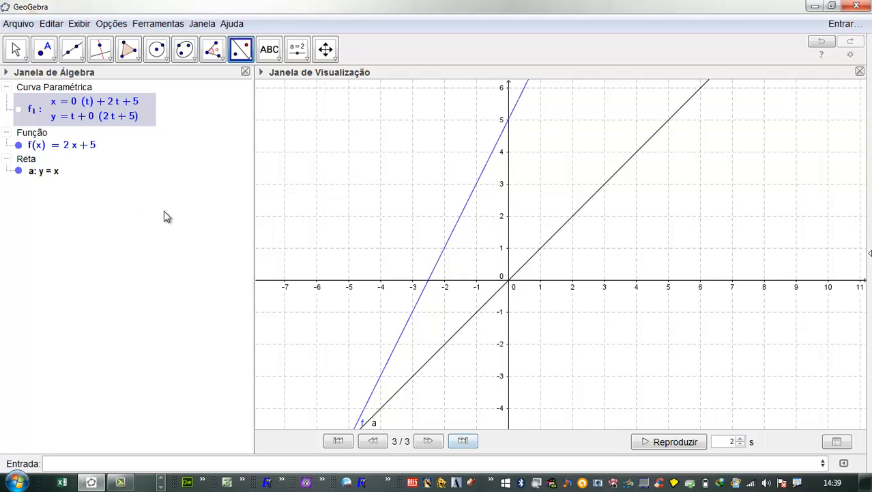
Write the equation x=2y+5, with the variables of f swapped, as a new input
{"action": "left_click", "coordinate": [72, 462]}
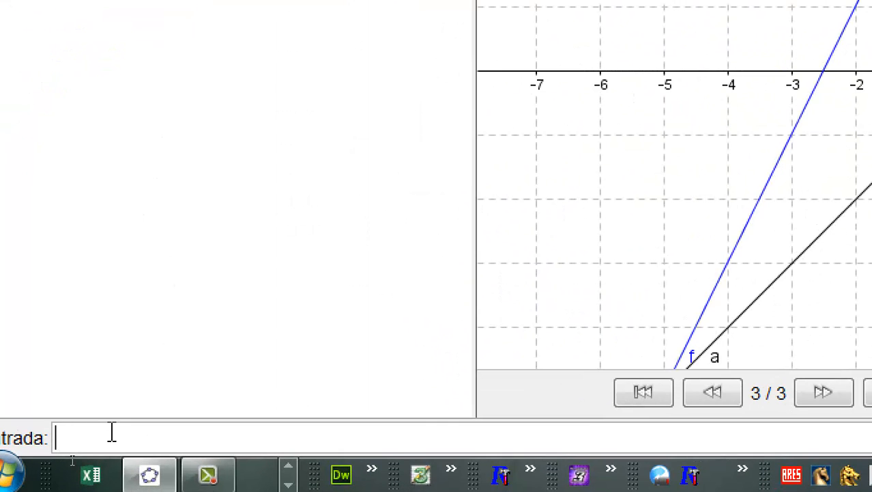
{"action": "left_click", "coordinate": [116, 60]}
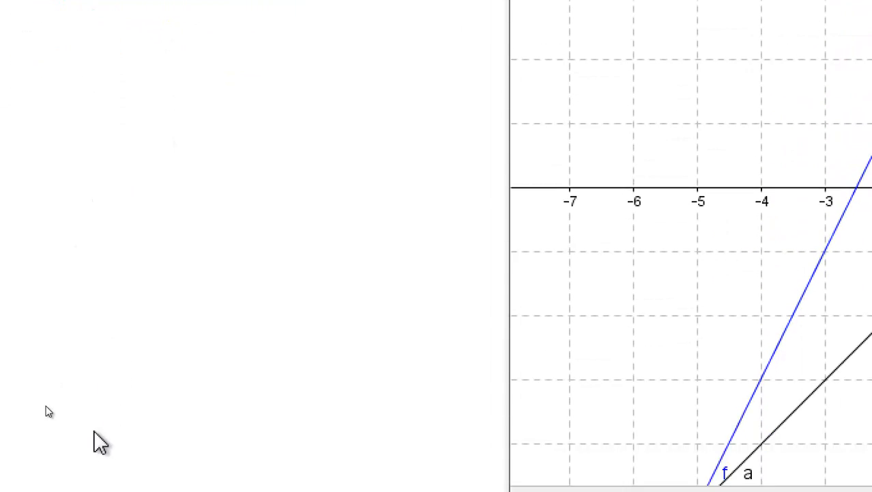
{"action": "left_click", "coordinate": [101, 437]}
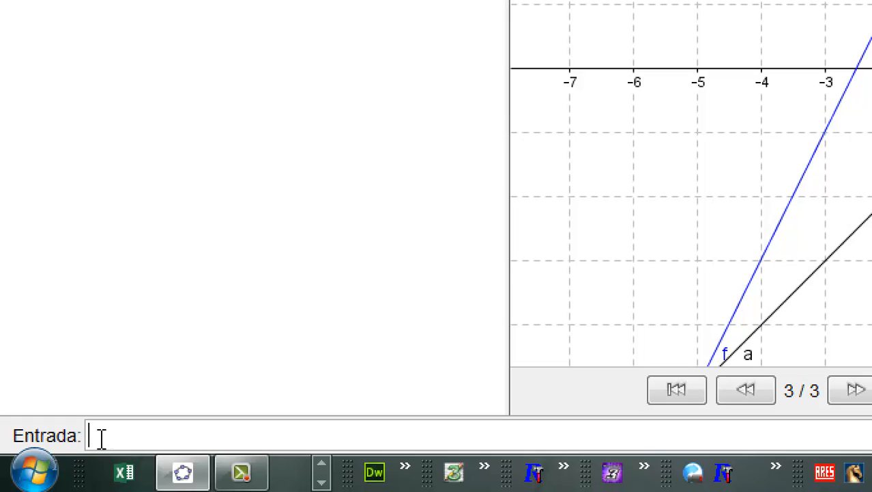
{"action": "type", "text": "x=2y+5"}
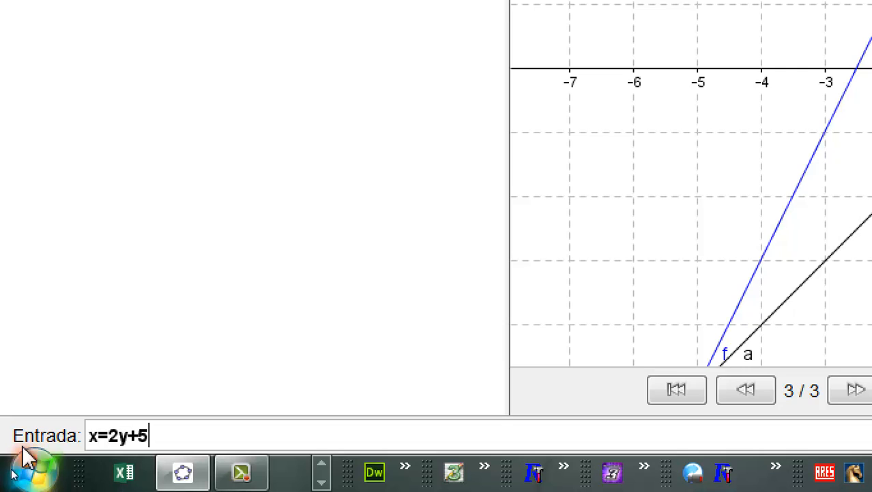
{"action": "left_click_drag", "start_coordinate": [95, 437], "coordinate": [84, 438]}
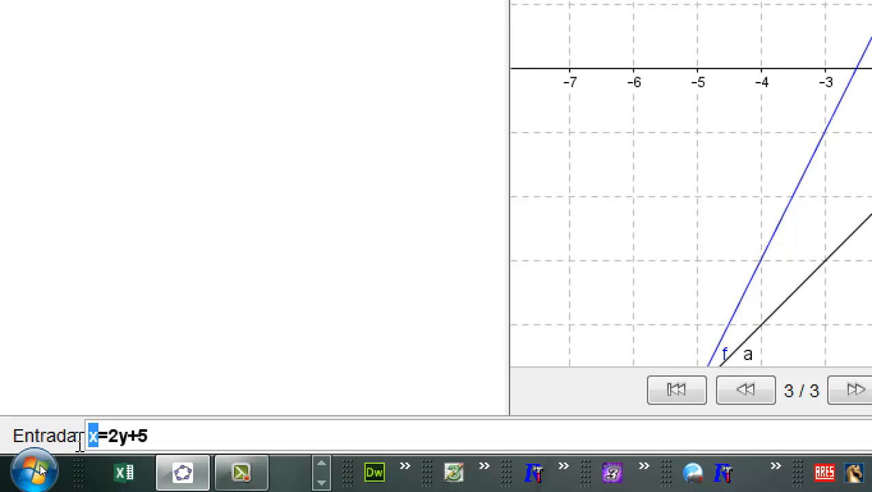
{"action": "type", "text": "f("}
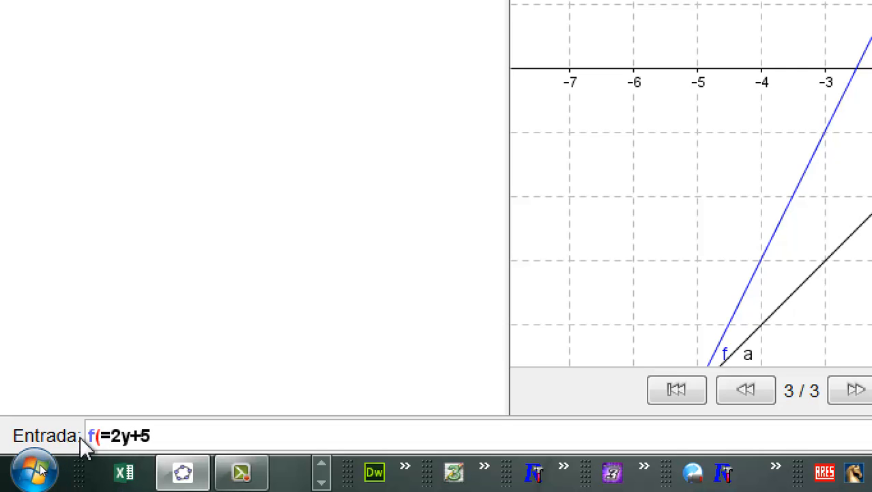
{"action": "type", "text": "x)"}
{"action": "key", "text": "BackSpace"}
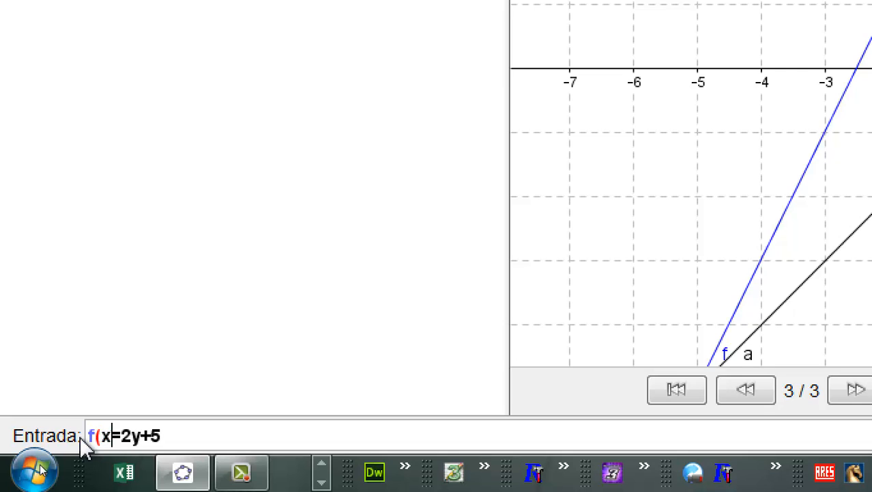
{"action": "key", "text": "BackSpace"}
{"action": "key", "text": "BackSpace"}
{"action": "key", "text": "BackSpace"}
{"action": "type", "text": "y"}
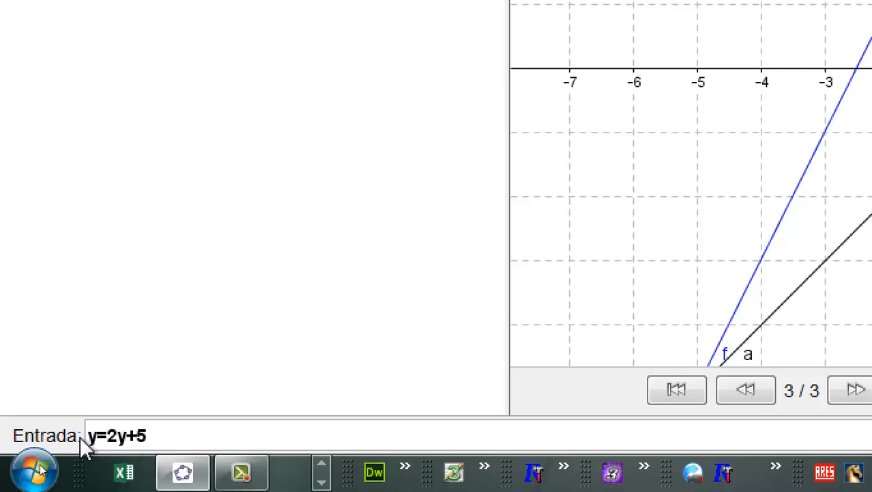
{"action": "key", "text": "BackSpace"}
{"action": "type", "text": "x"}
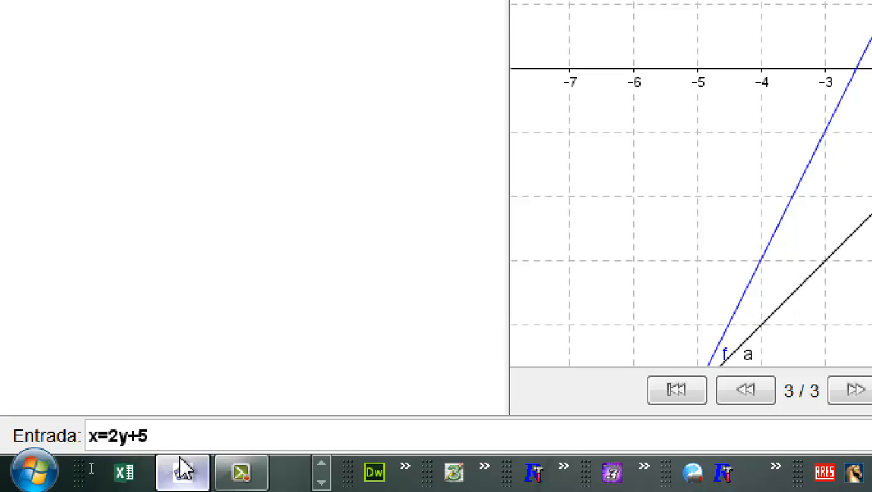
{"action": "double_click", "coordinate": [126, 435]}
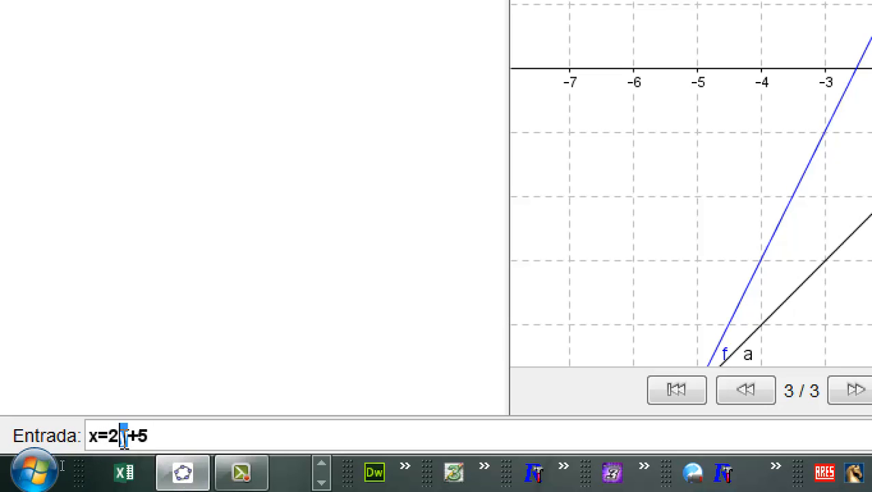
{"action": "type", "text": "x"}
{"action": "key", "text": "BackSpace"}
{"action": "type", "text": "y"}
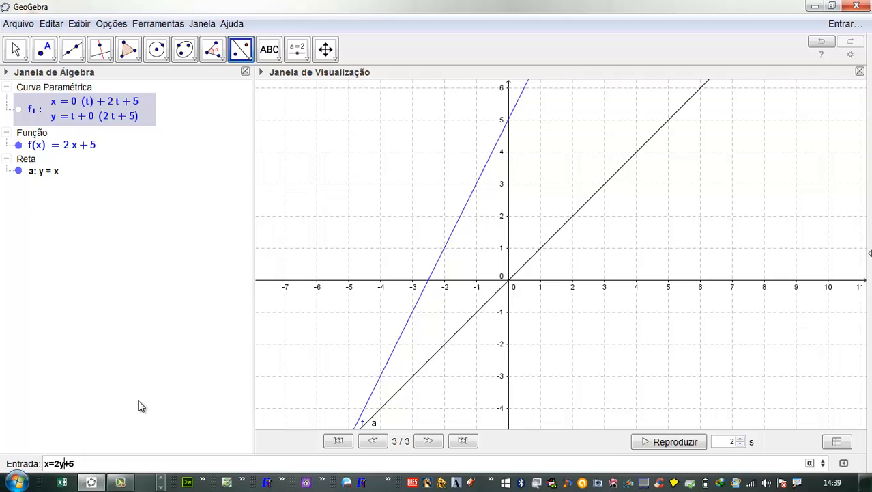
Create the line from the entered equation x=2y+5 and show the reflected curve of f again
{"action": "key", "text": "Return"}
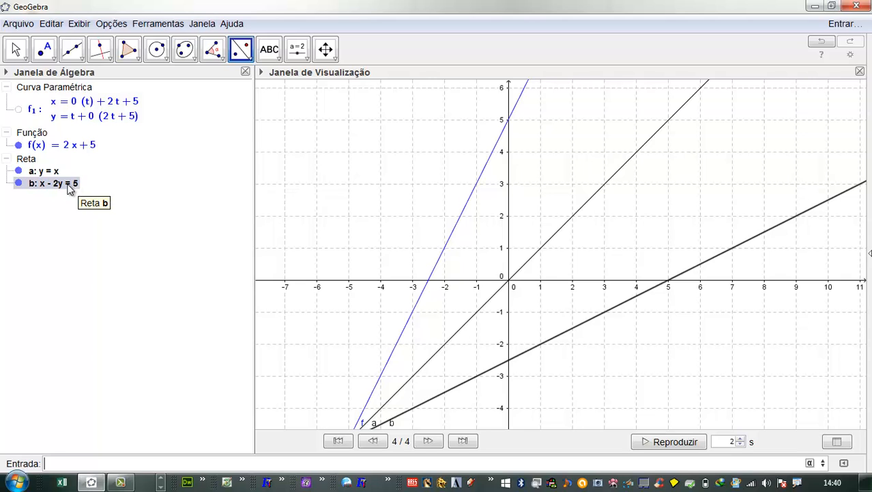
{"action": "left_click", "coordinate": [19, 110]}
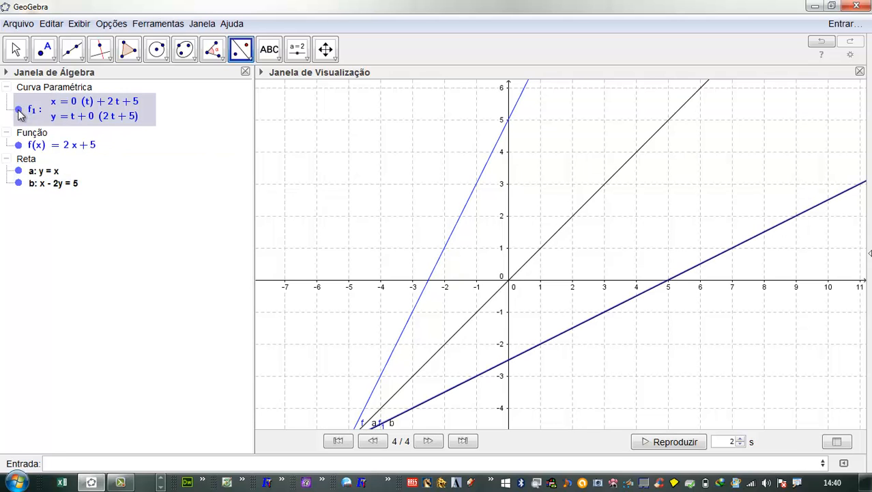
Toggle line b and the reflected curve off and on to compare them, leaving only line b hidden
{"action": "left_click", "coordinate": [19, 183]}
{"action": "left_click", "coordinate": [18, 183]}
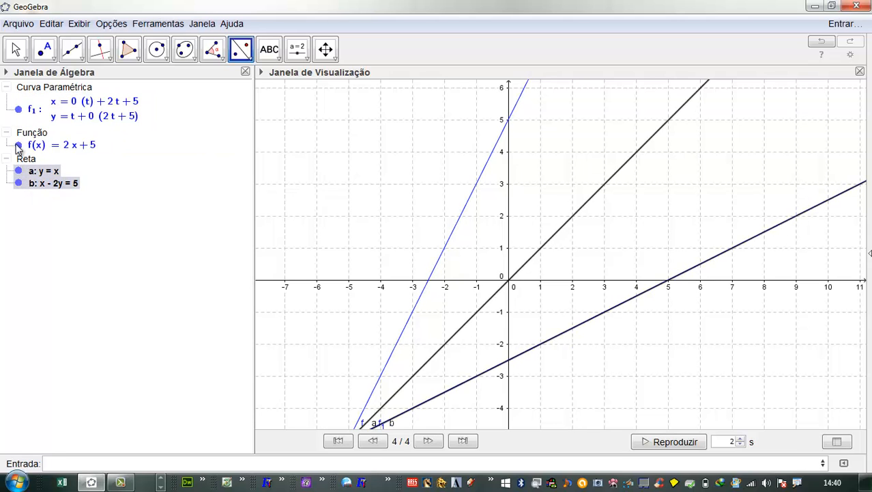
{"action": "left_click", "coordinate": [18, 184]}
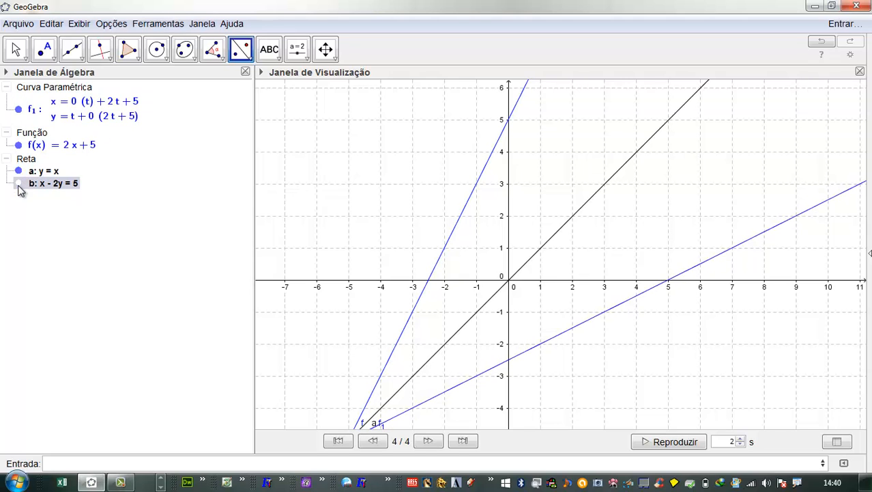
{"action": "left_click", "coordinate": [18, 183]}
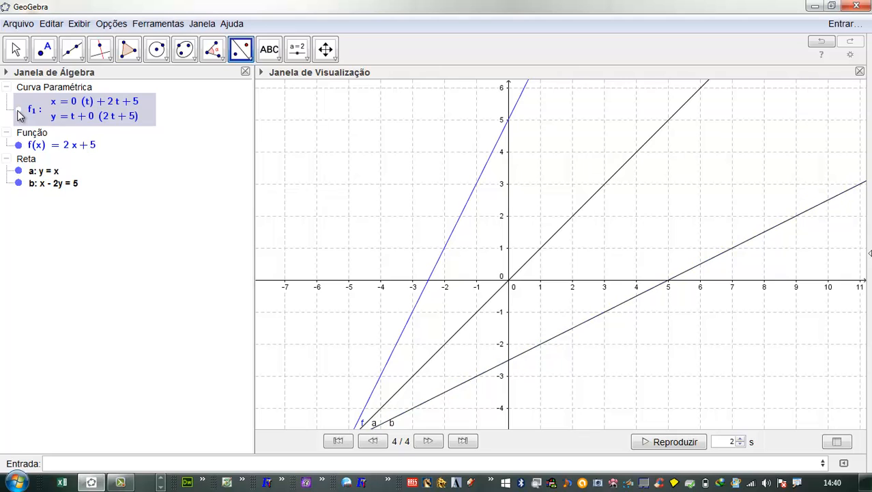
{"action": "left_click", "coordinate": [19, 110]}
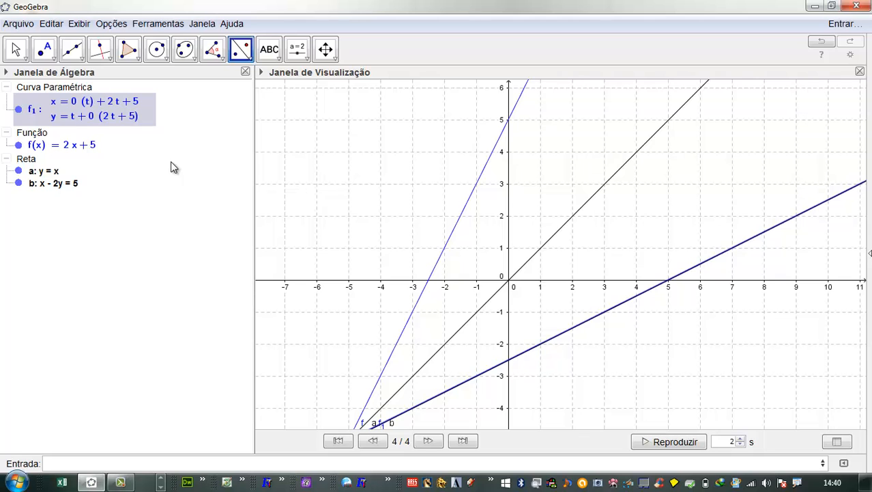
{"action": "left_click", "coordinate": [19, 183]}
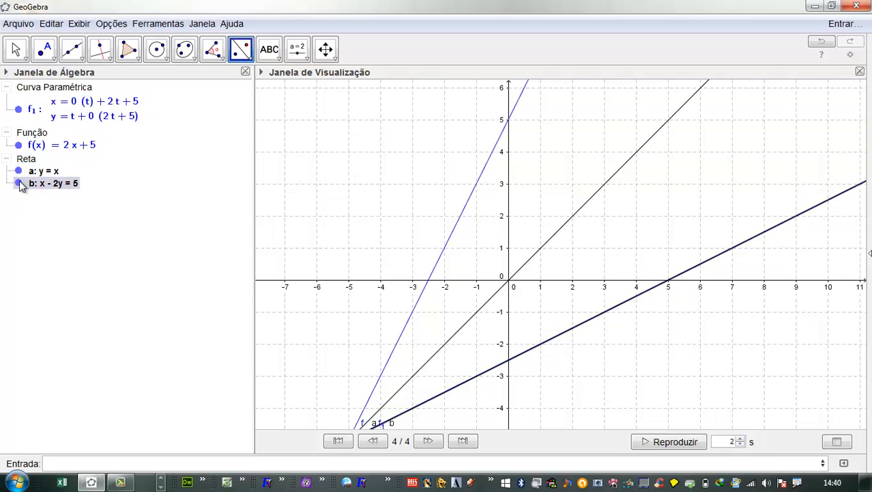
Redefine the function f as f(x) = x^2
{"action": "double_click", "coordinate": [42, 148]}
{"action": "left_click_drag", "start_coordinate": [58, 147], "coordinate": [98, 146]}
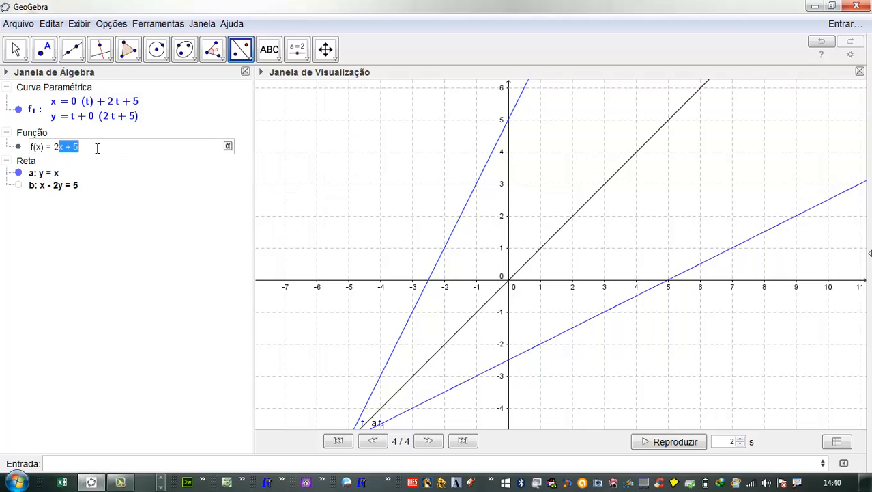
{"action": "key", "text": "BackSpace"}
{"action": "key", "text": "BackSpace"}
{"action": "type", "text": "x^2"}
{"action": "key", "text": "Return"}
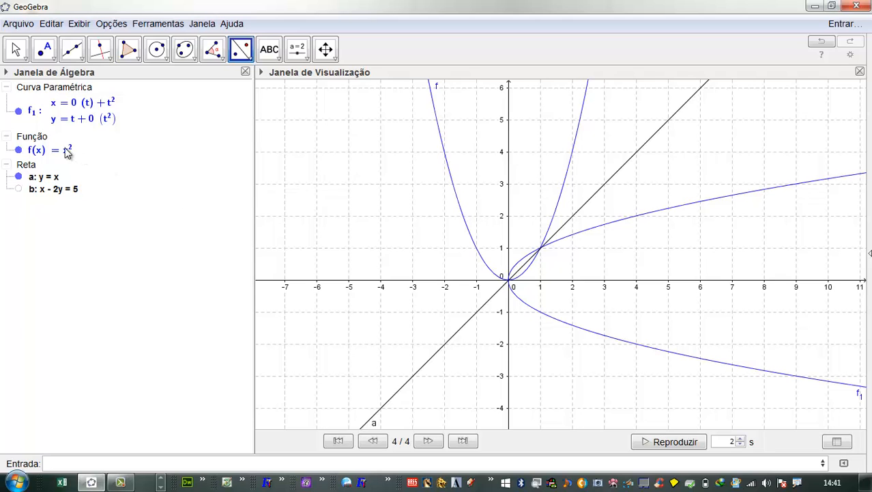
Hide the line y = x, and toggle the parabola f and its reflected curve off and on to compare them
{"action": "left_click", "coordinate": [19, 150]}
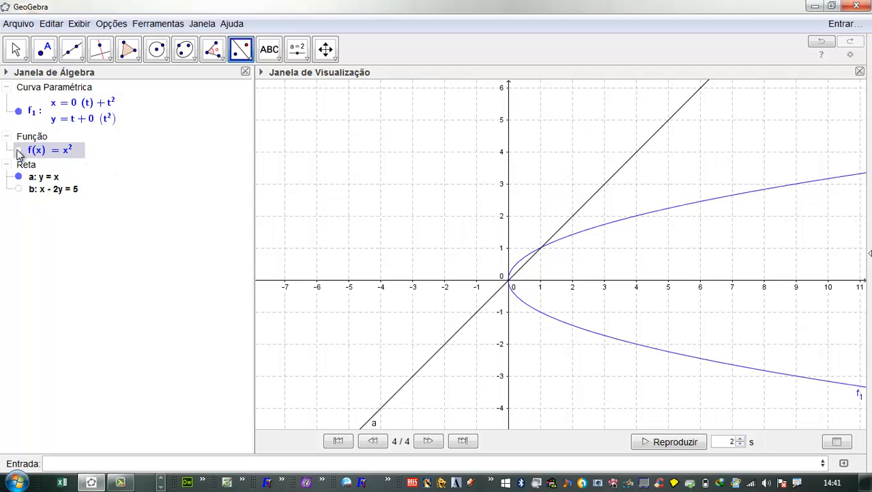
{"action": "left_click", "coordinate": [19, 176]}
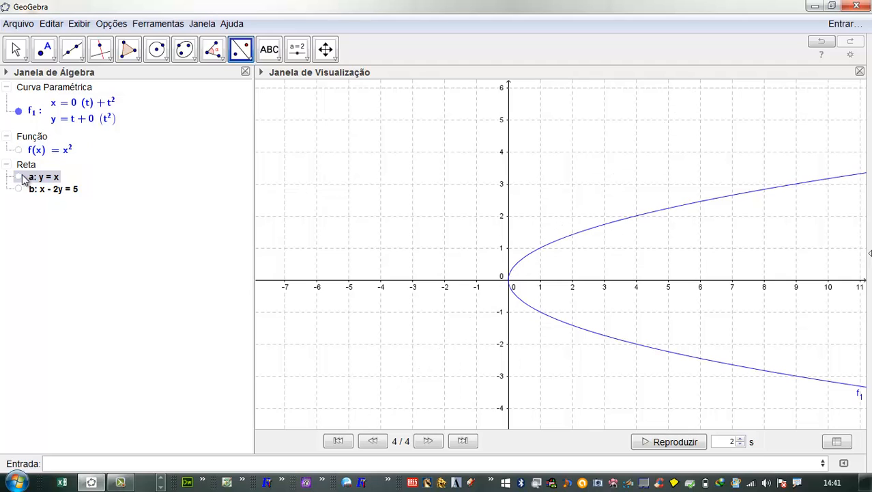
{"action": "left_click", "coordinate": [19, 149]}
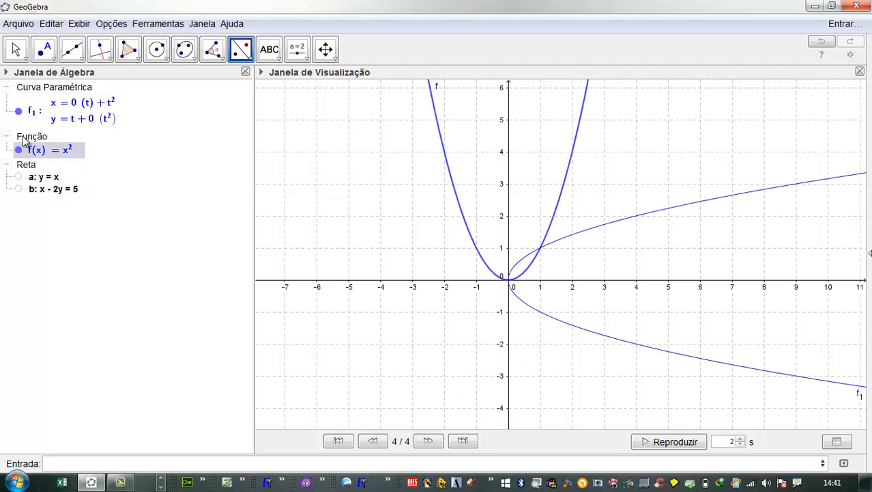
{"action": "left_click", "coordinate": [21, 113]}
{"action": "left_click", "coordinate": [18, 112]}
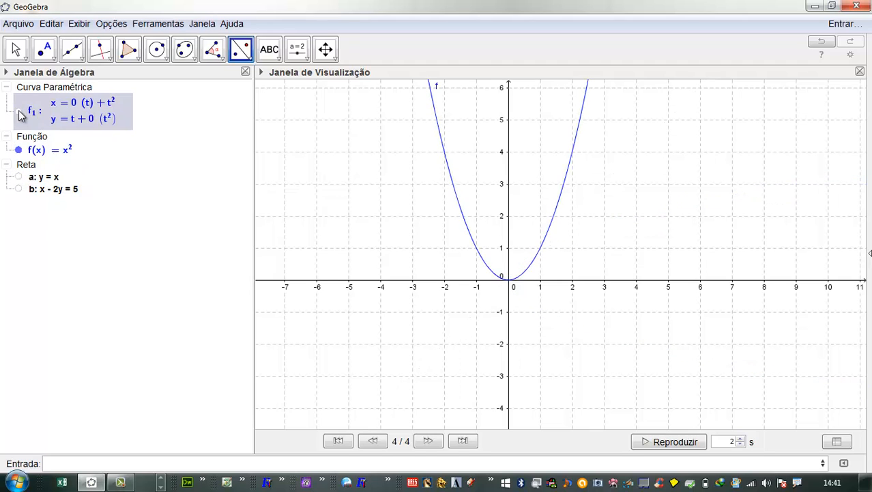
{"action": "left_click", "coordinate": [18, 111]}
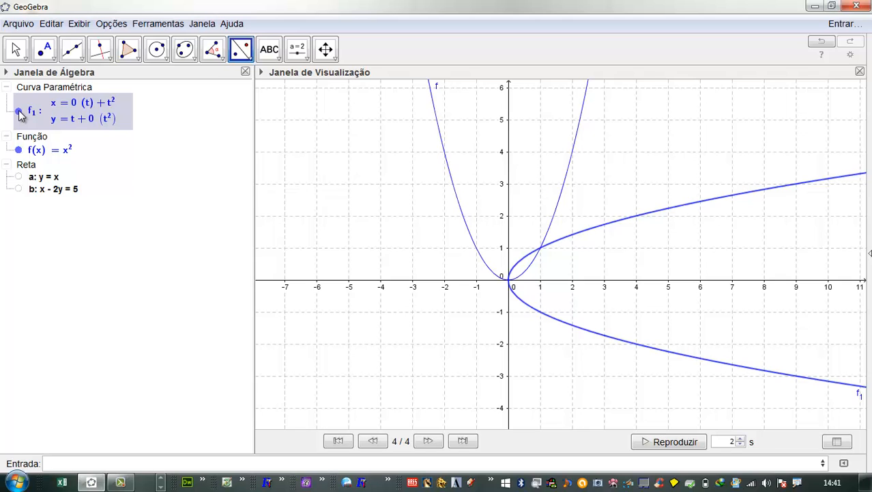
{"action": "left_click", "coordinate": [19, 150]}
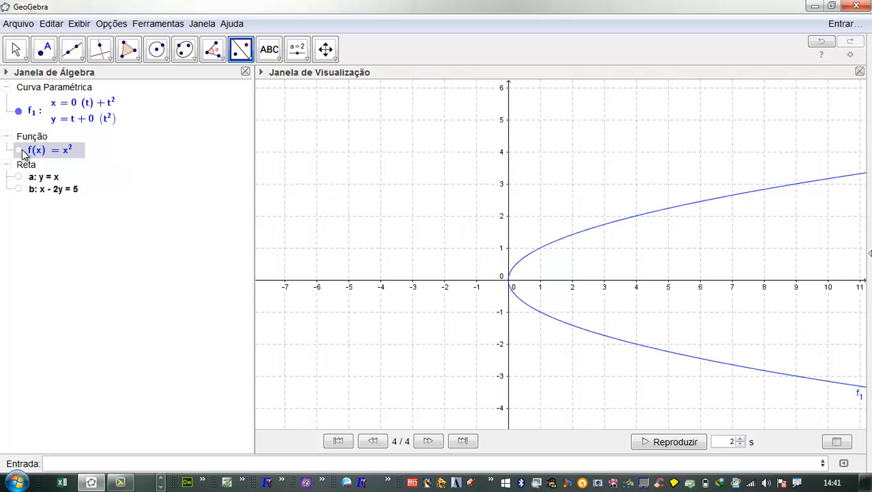
{"action": "left_click", "coordinate": [19, 151]}
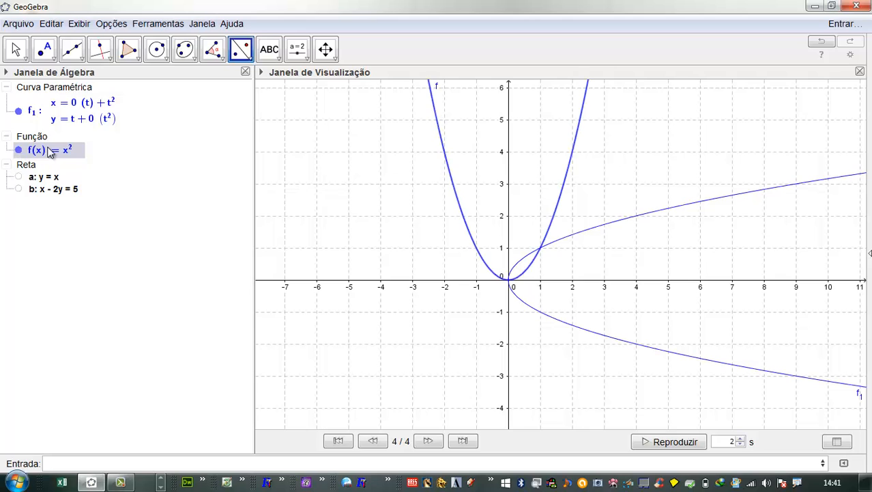
Redefine the function f as f(x) = x^3-6x^2+11x-6
{"action": "double_click", "coordinate": [68, 148]}
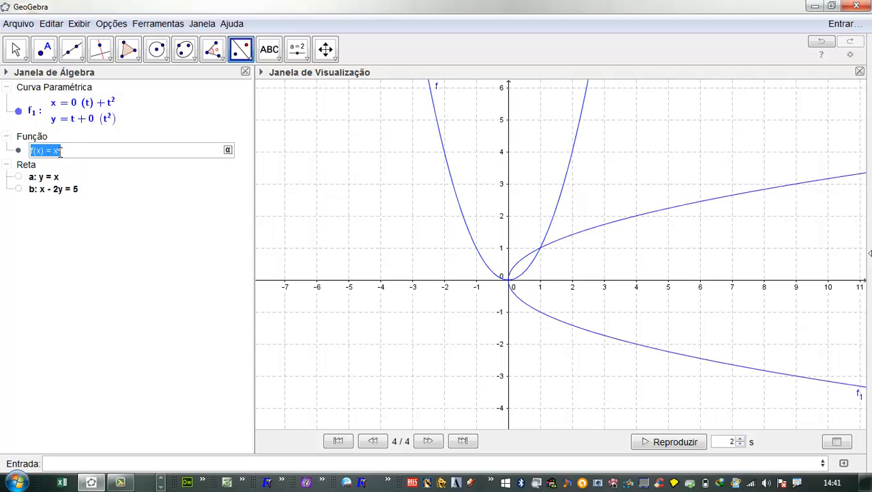
{"action": "left_click", "coordinate": [61, 152]}
{"action": "type", "text": "11x-6"}
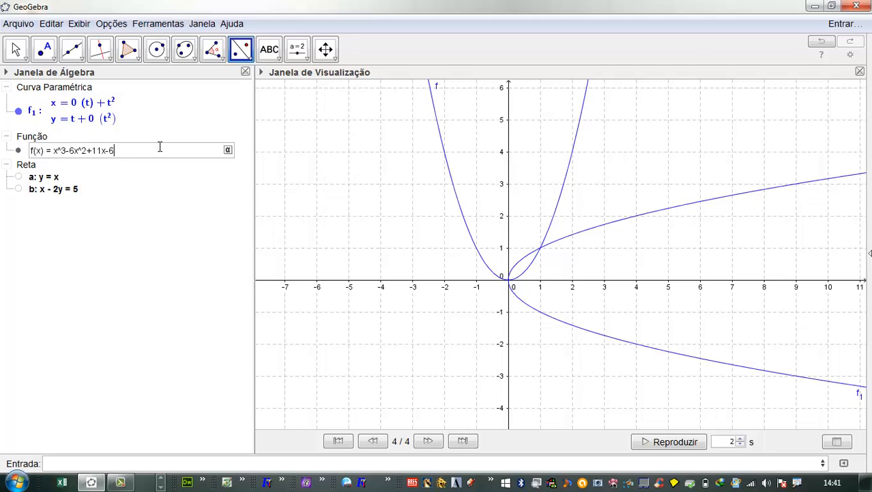
{"action": "key", "text": "Return"}
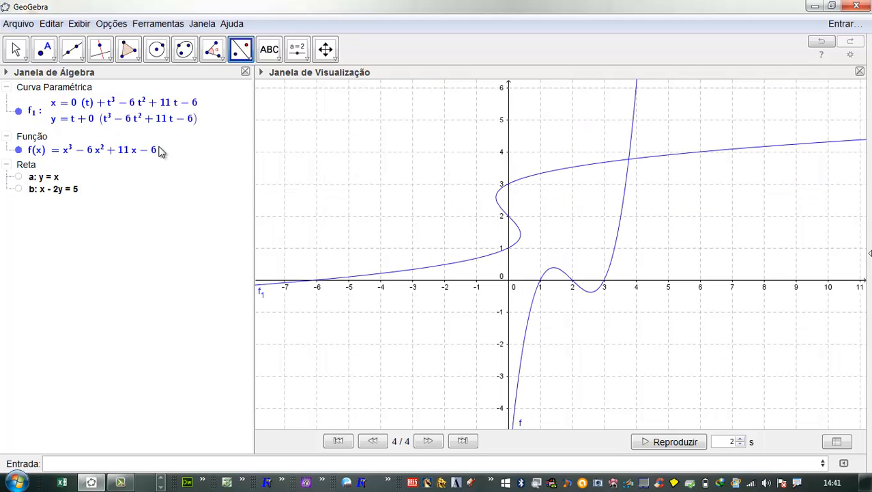
Toggle the reflected curve of the cubic off and on, and hide f to view the reflected curve alone
{"action": "left_click", "coordinate": [18, 110]}
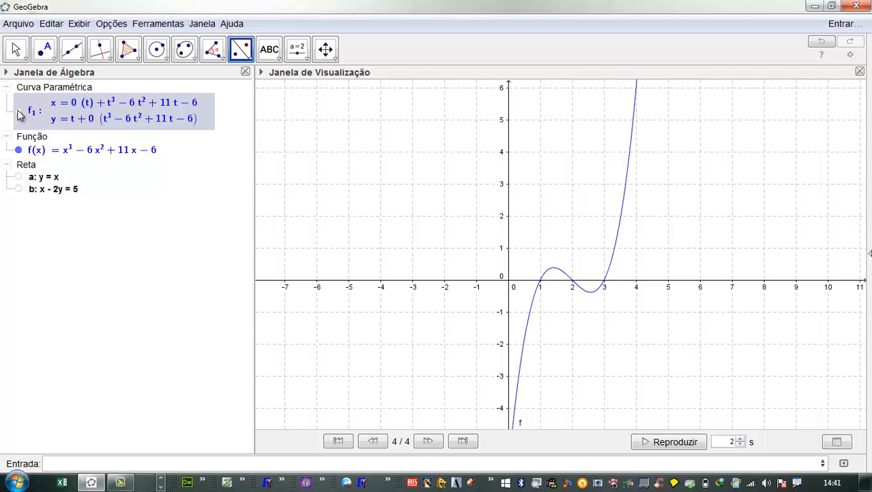
{"action": "left_click", "coordinate": [18, 110]}
{"action": "left_click", "coordinate": [18, 149]}
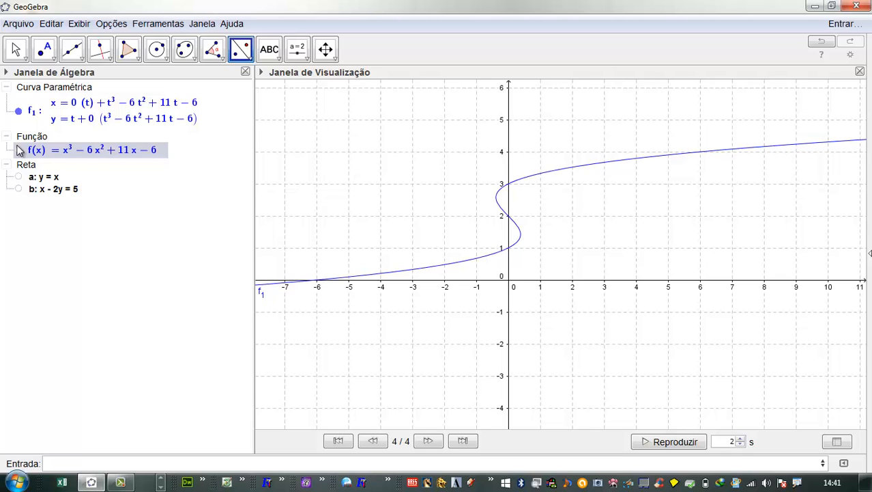
Redefine the function f as f(x) = sen(x)
{"action": "double_click", "coordinate": [71, 151]}
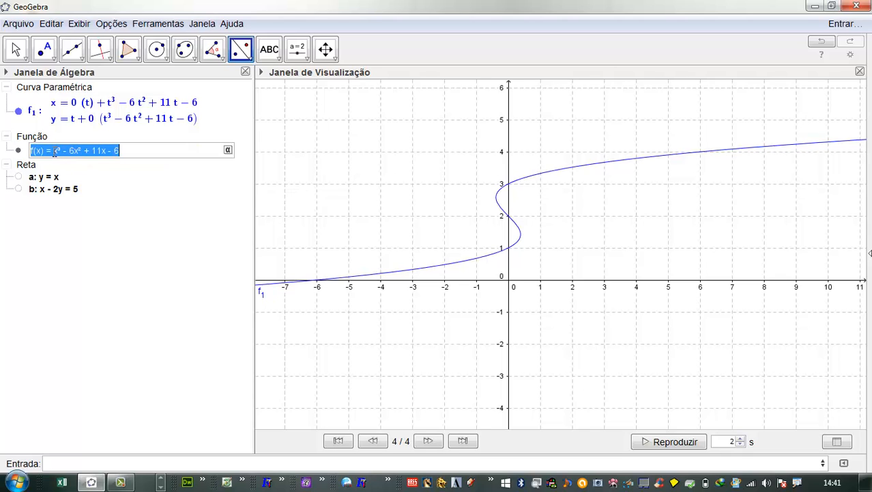
{"action": "left_click_drag", "start_coordinate": [54, 151], "coordinate": [267, 170]}
{"action": "type", "text": "sen(x"}
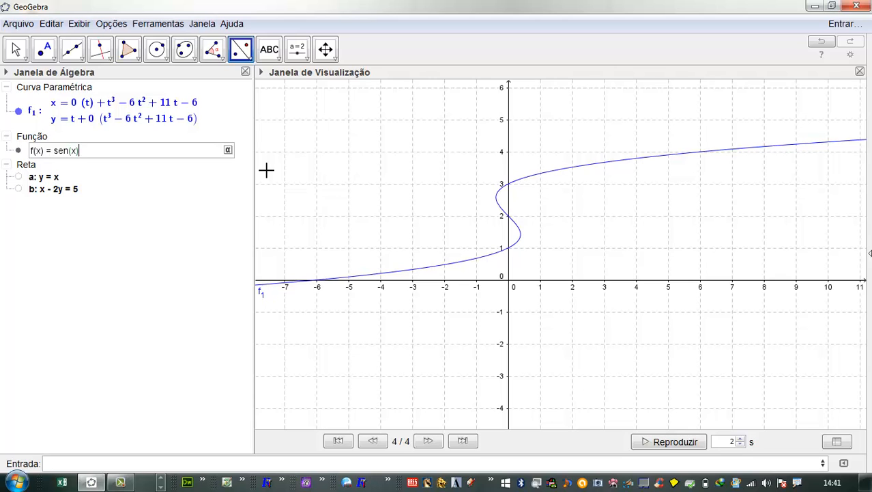
{"action": "key", "text": "Return"}
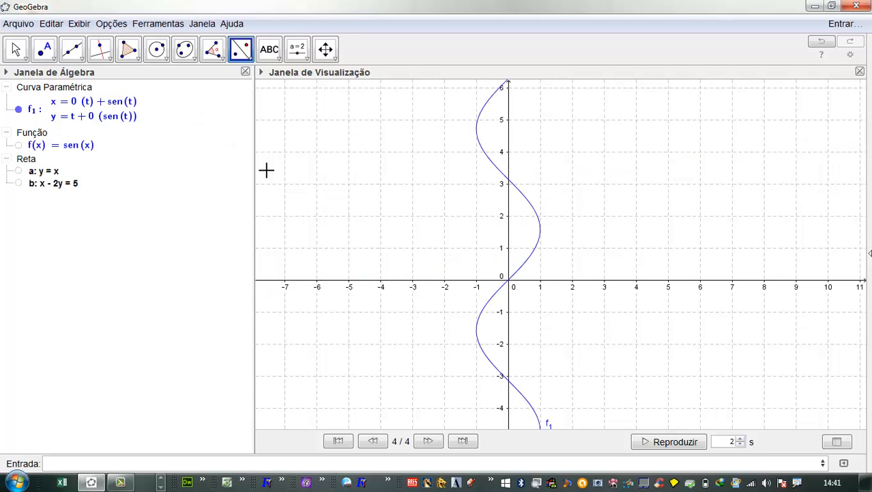
Compare the sine graph with its reflected curve by toggling each one's visibility, leaving only the reflected curve shown
{"action": "left_click", "coordinate": [18, 146]}
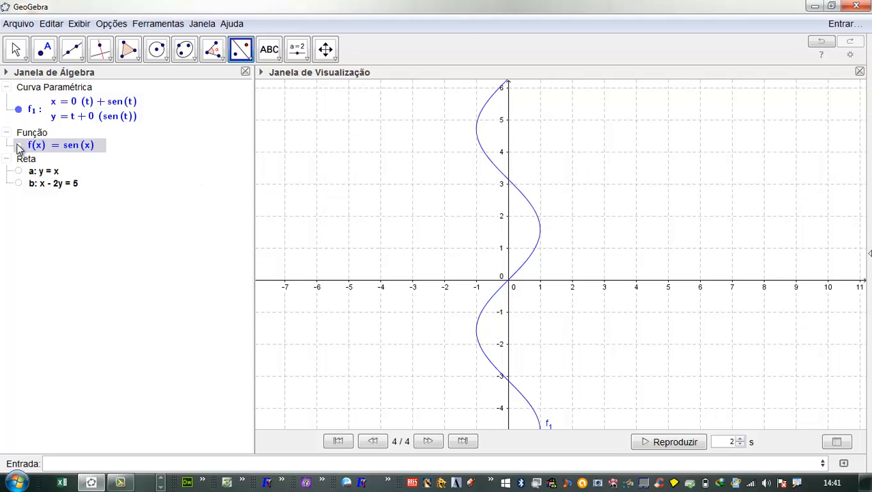
{"action": "left_click", "coordinate": [18, 146]}
{"action": "left_click", "coordinate": [19, 110]}
{"action": "left_click", "coordinate": [19, 110]}
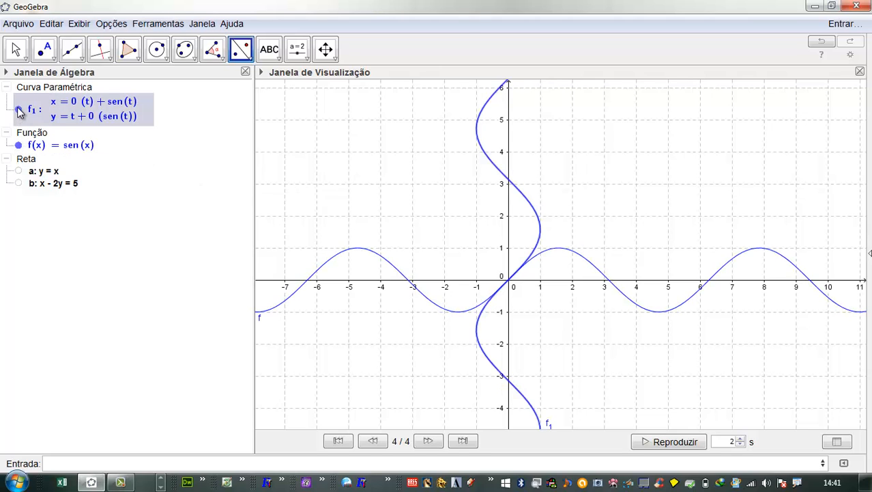
{"action": "left_click", "coordinate": [18, 145]}
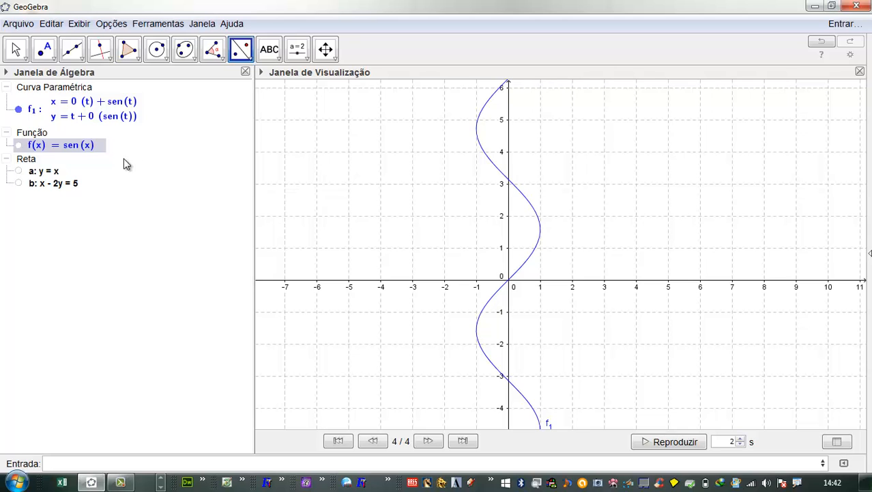
Delete the reflected parametric curve of the sine function
{"action": "right_click", "coordinate": [71, 116]}
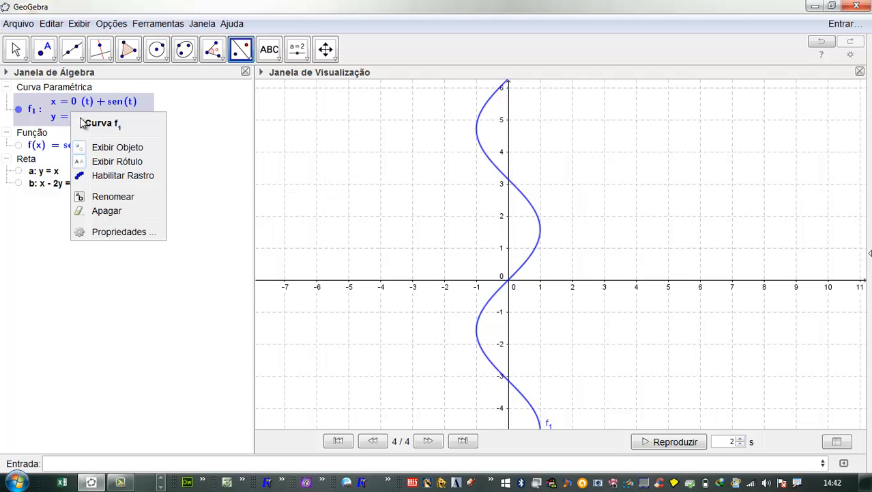
{"action": "left_click", "coordinate": [100, 49]}
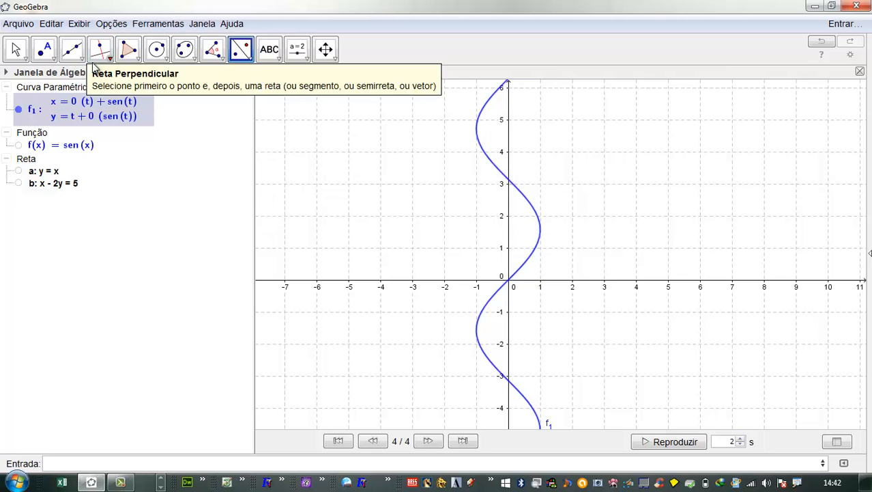
{"action": "left_click", "coordinate": [240, 49]}
{"action": "right_click", "coordinate": [92, 117]}
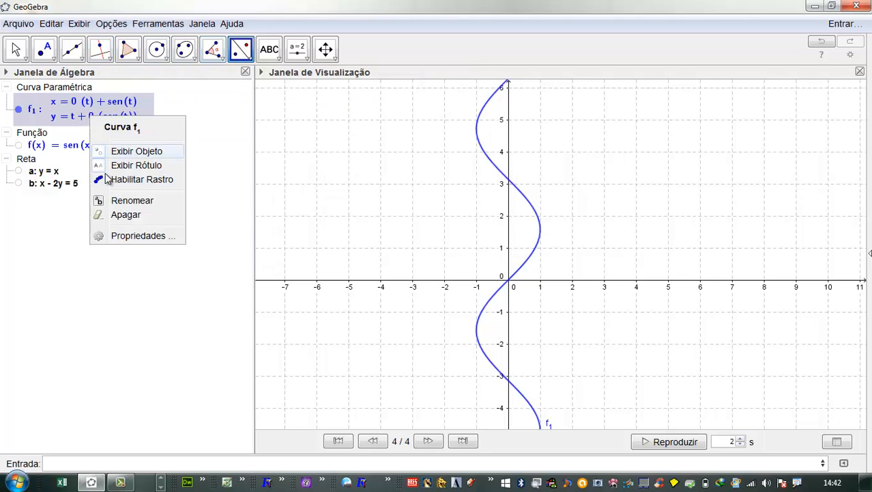
{"action": "left_click", "coordinate": [129, 217]}
Begin a Reflexão command in the input line with f as the object to reflect
{"action": "left_click", "coordinate": [88, 463]}
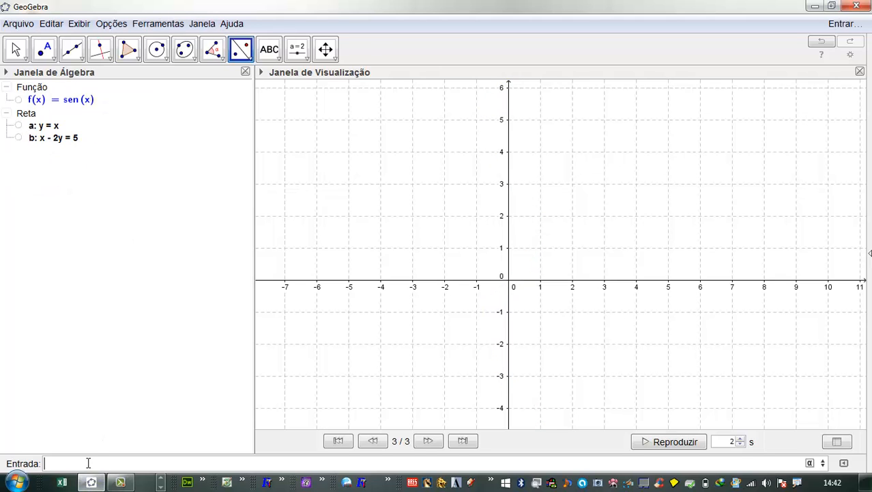
{"action": "type", "text": "Reflexã"}
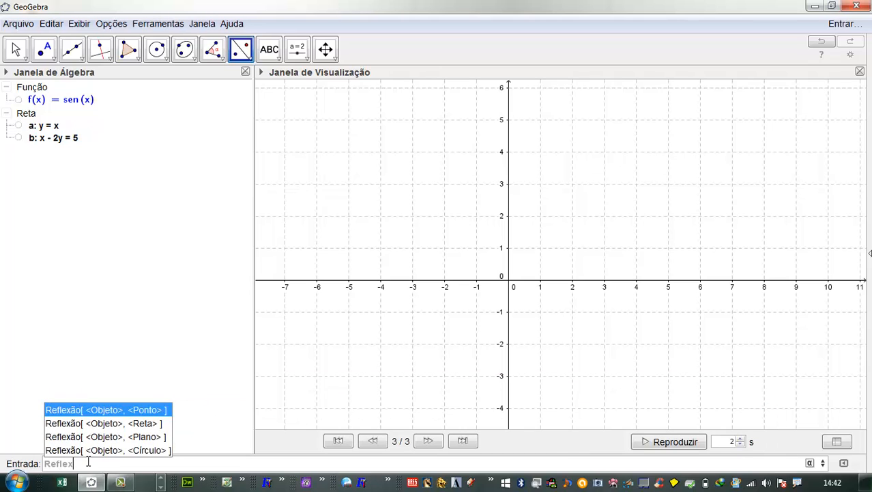
{"action": "type", "text": "o["}
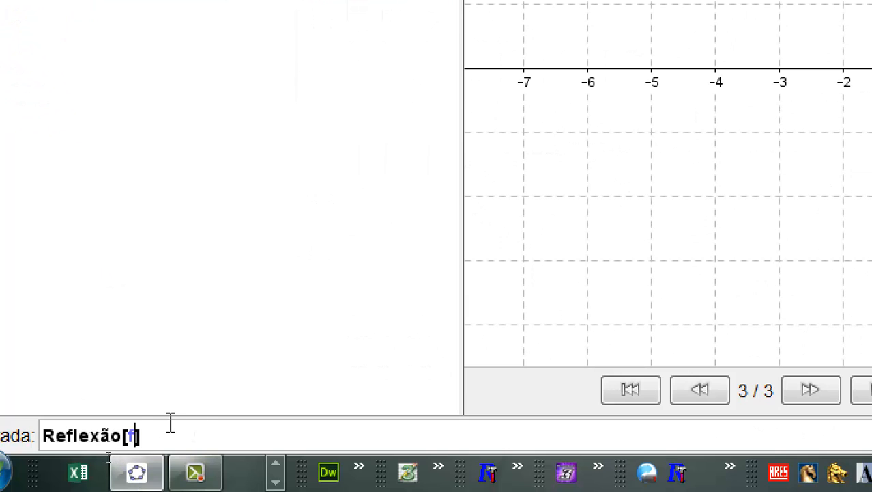
Delete line b, x - 2y = 5, keeping line a, y = x, as the mirror line
{"action": "left_click", "coordinate": [61, 74]}
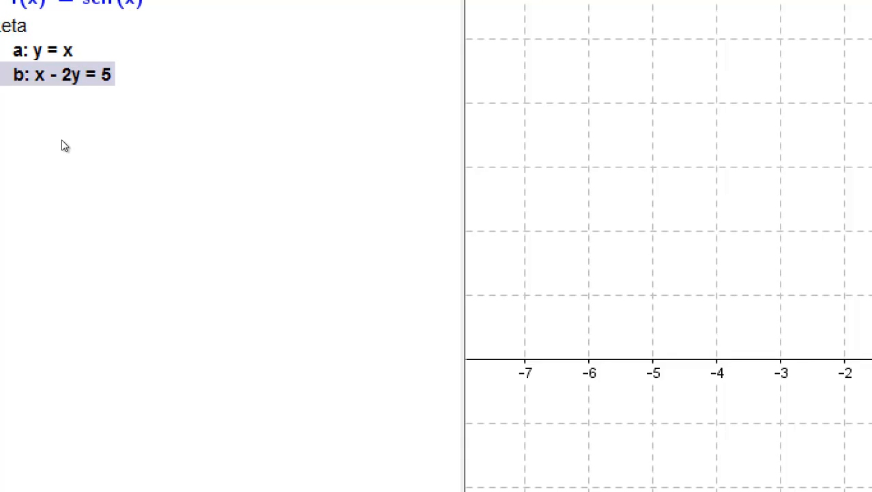
{"action": "left_click", "coordinate": [41, 51]}
{"action": "left_click", "coordinate": [38, 73]}
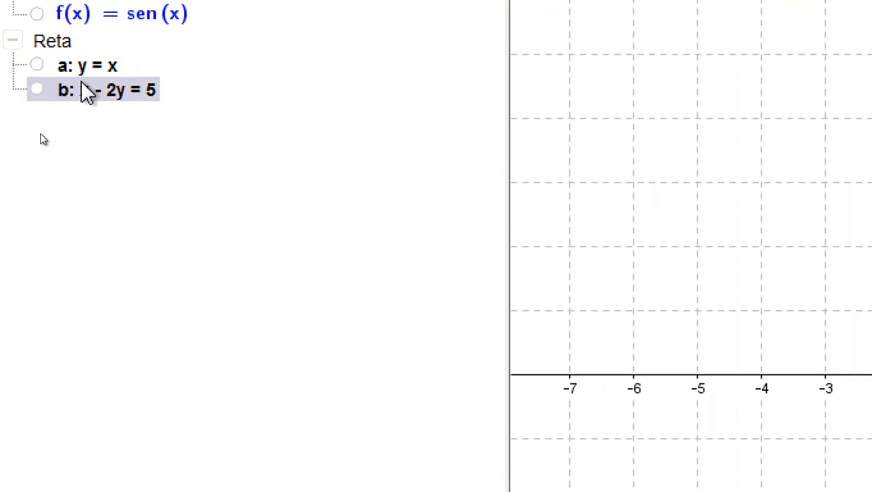
{"action": "left_click", "coordinate": [49, 44]}
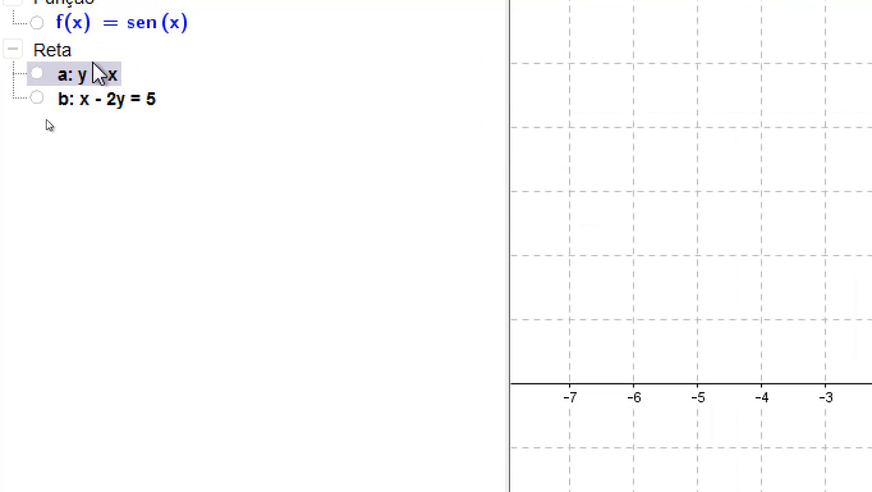
{"action": "right_click", "coordinate": [111, 103]}
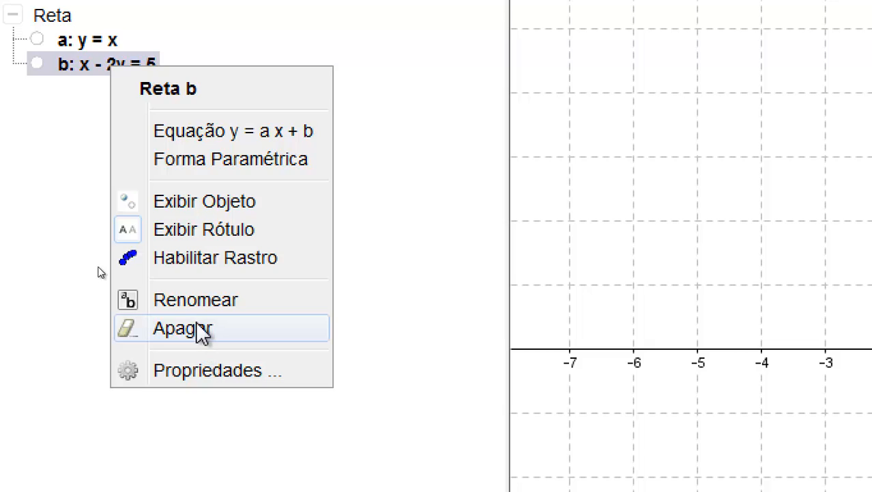
{"action": "left_click", "coordinate": [201, 365]}
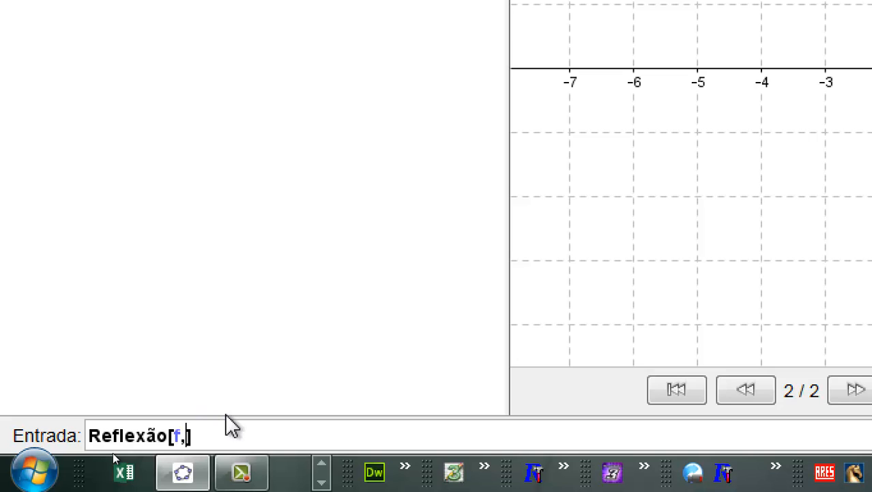
Complete the command as Reflexão[f,a] and run it to reflect f about the line y = x
{"action": "type", "text": "a"}
{"action": "left_click", "coordinate": [221, 431]}
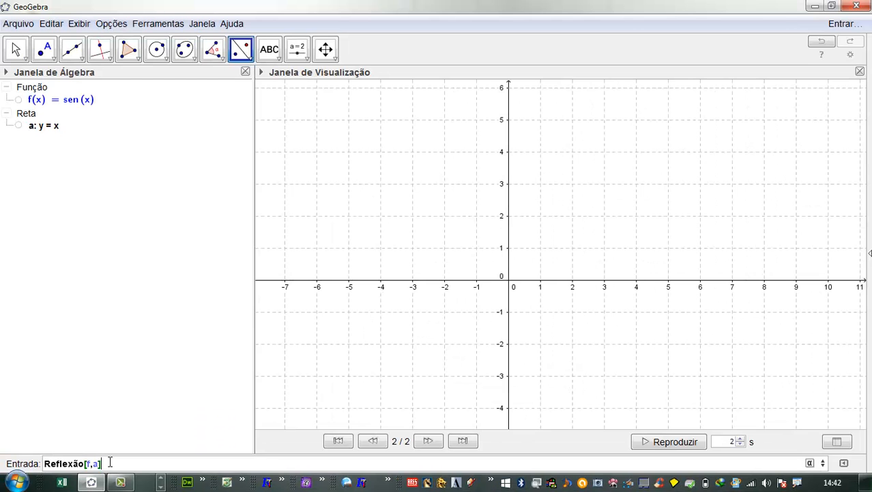
{"action": "key", "text": "Return"}
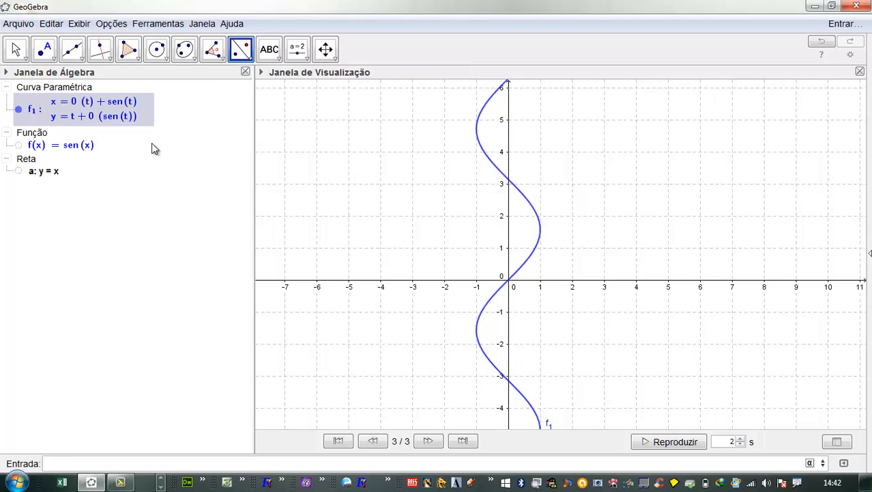
Show the function f(x) = sen(x) again and toggle its reflected curve off and on to compare them
{"action": "left_click", "coordinate": [18, 145]}
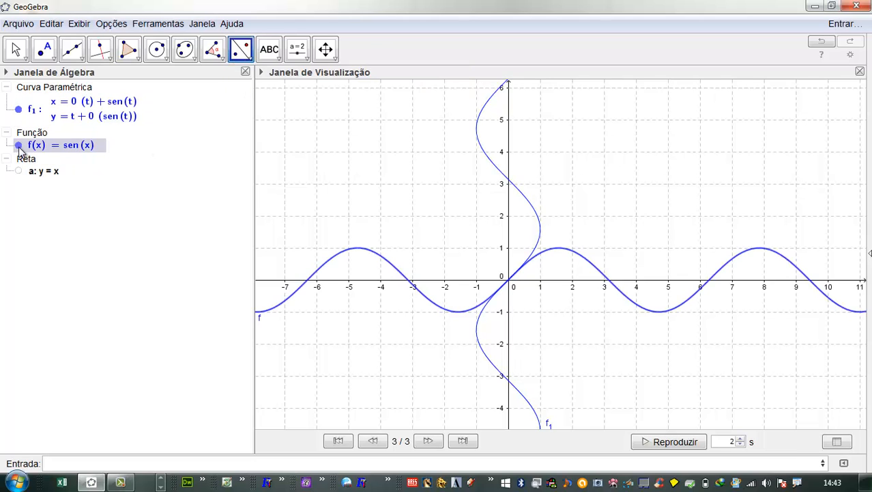
{"action": "left_click", "coordinate": [20, 108]}
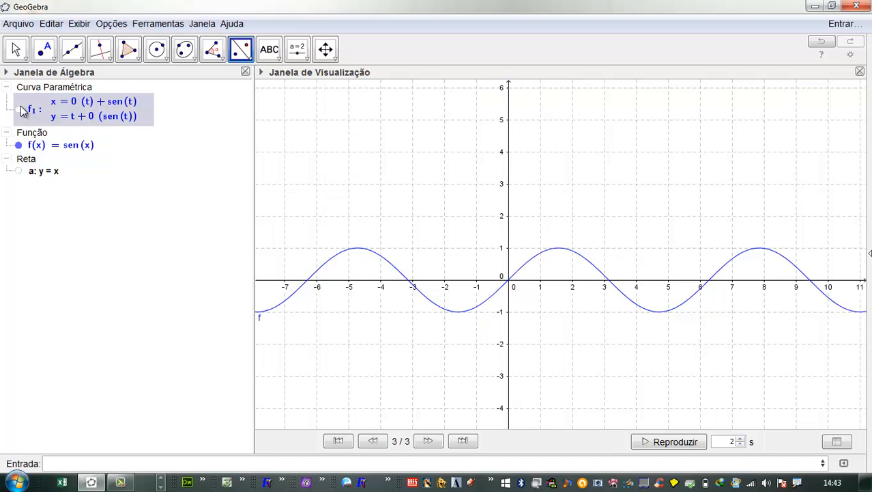
{"action": "left_click", "coordinate": [19, 110]}
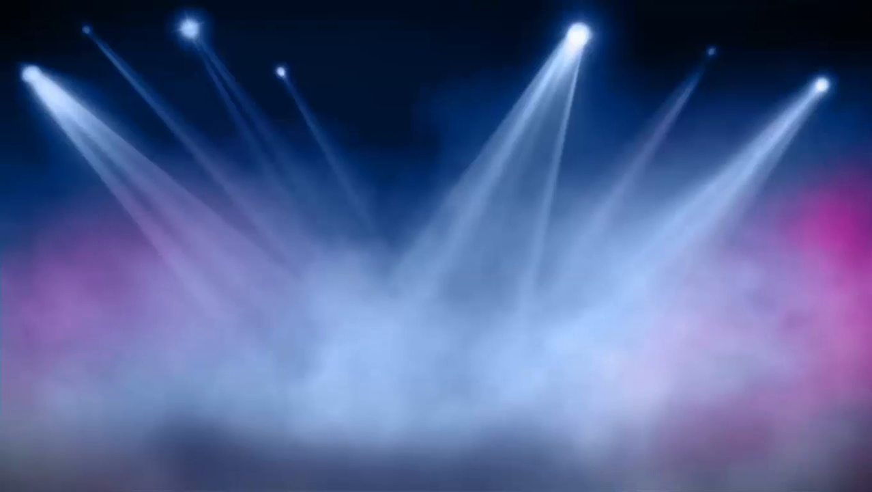